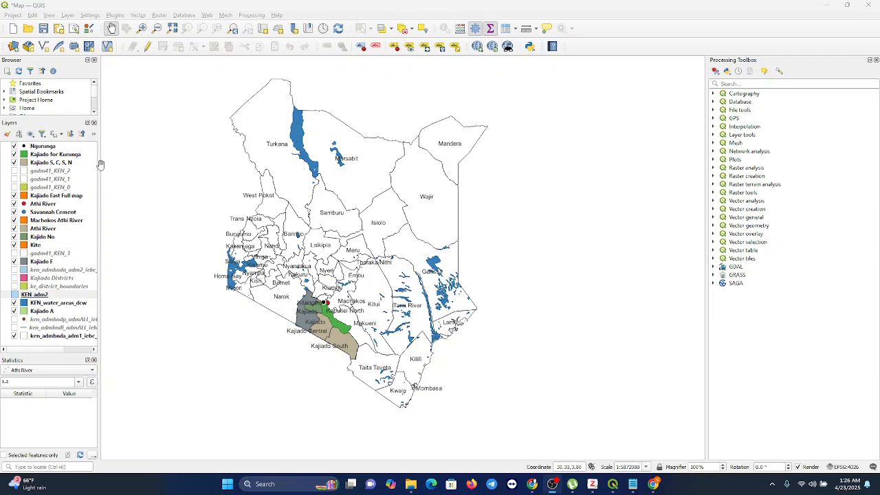
Create a new print layout titled FinalMap from the Kenya map project
{"action": "left_click", "coordinate": [59, 8]}
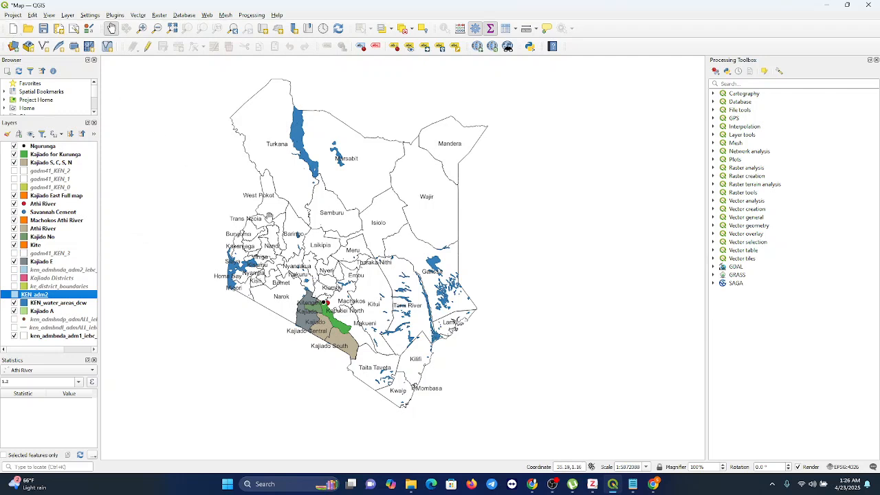
{"action": "left_click", "coordinate": [13, 15]}
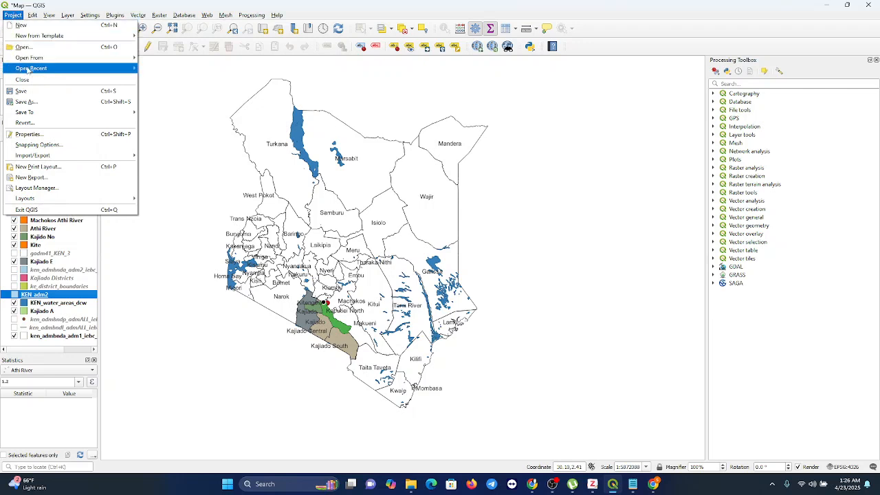
{"action": "left_click", "coordinate": [44, 170]}
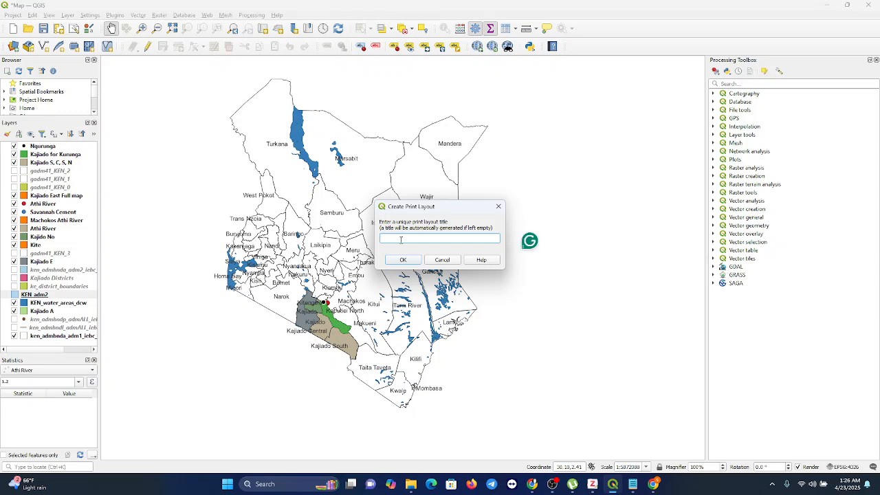
{"action": "type", "text": "inalMap"}
{"action": "left_click", "coordinate": [402, 262]}
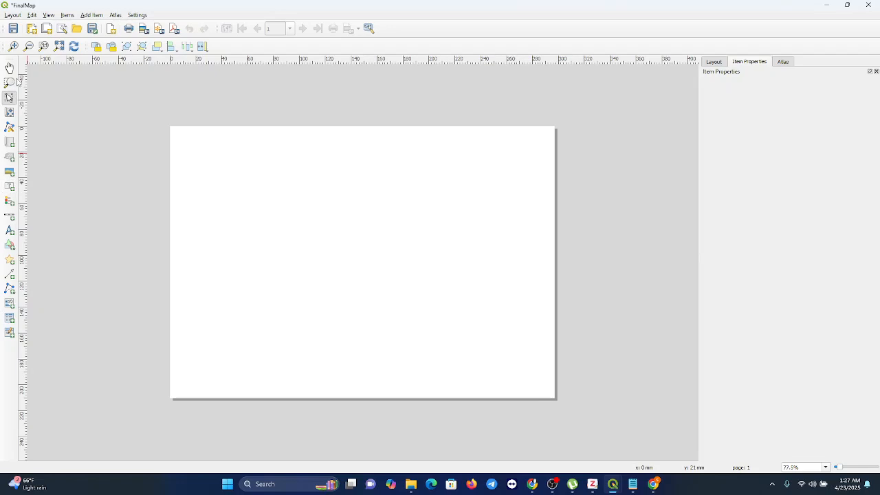
Add a map of the project layers to the left half of the blank layout page
{"action": "left_click", "coordinate": [9, 142]}
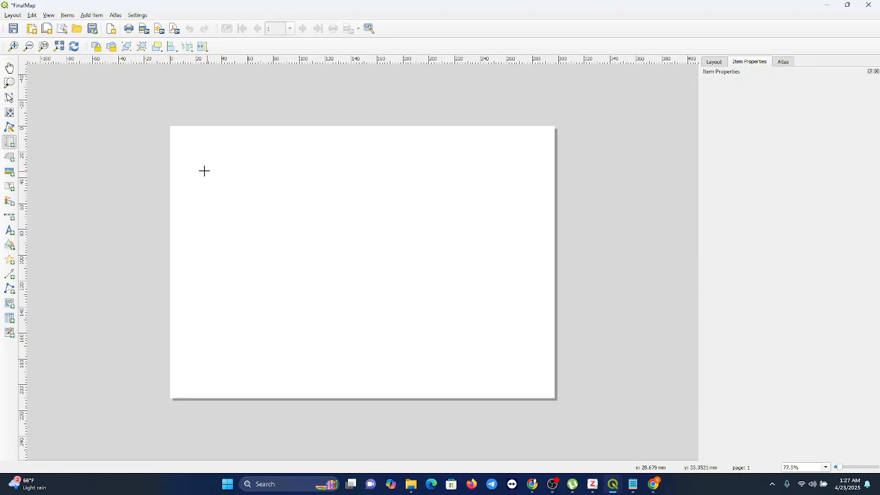
{"action": "left_click_drag", "start_coordinate": [185, 177], "coordinate": [335, 336]}
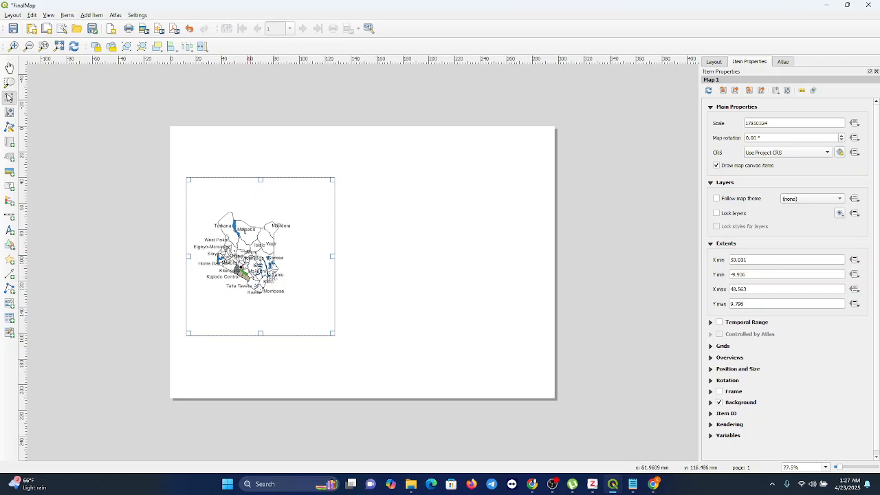
{"action": "left_click", "coordinate": [406, 291]}
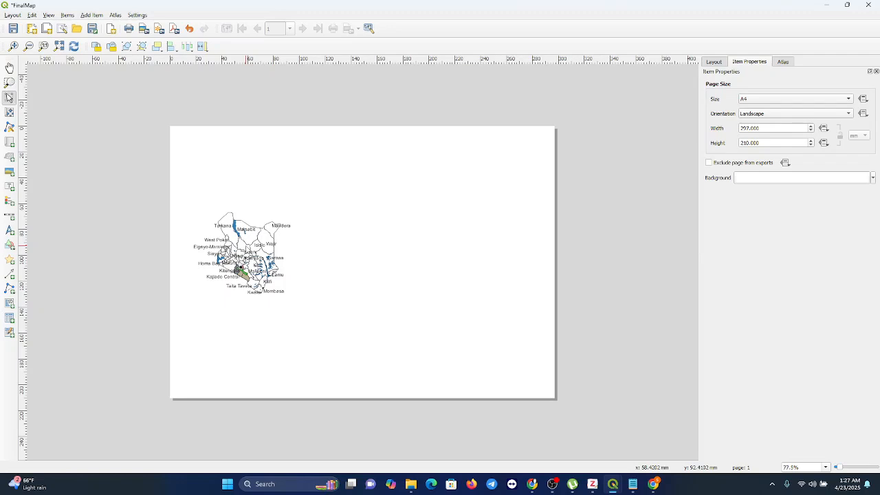
Enable a frame around the map item and keep its colour black
{"action": "left_click", "coordinate": [247, 252]}
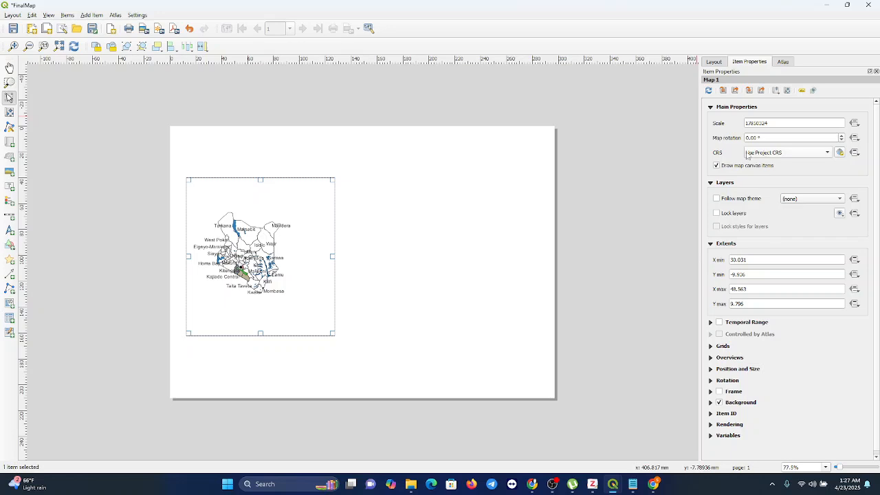
{"action": "scroll", "coordinate": [874, 150], "scroll_direction": "down", "scroll_amount": 1}
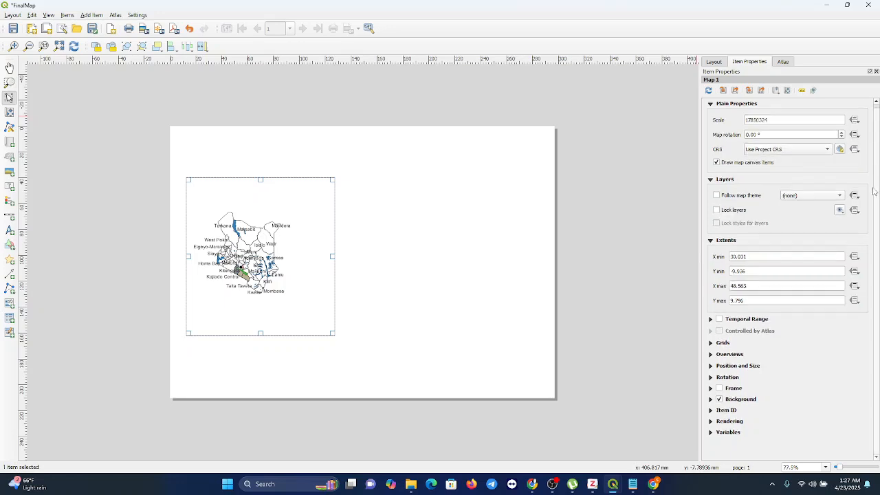
{"action": "left_click", "coordinate": [719, 389]}
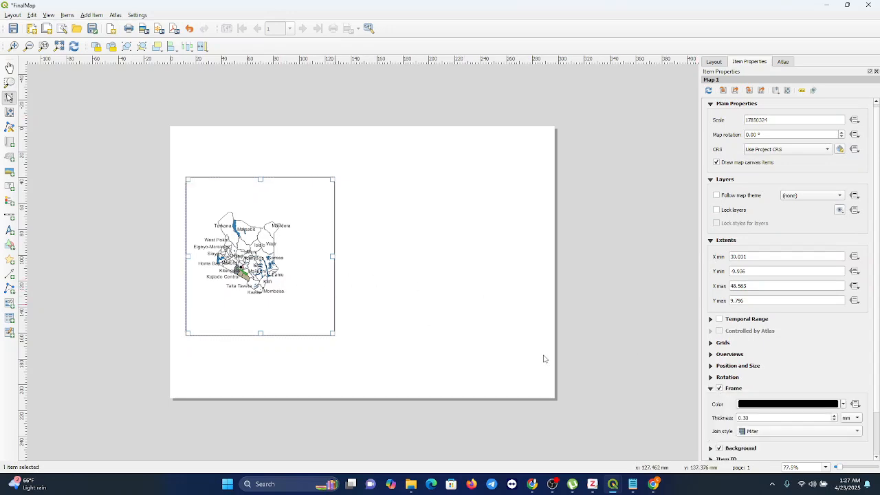
{"action": "left_click", "coordinate": [844, 405]}
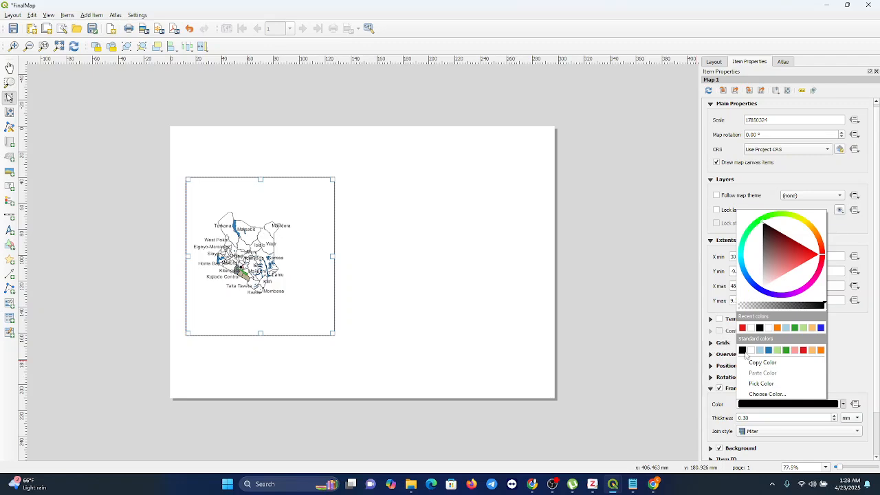
{"action": "left_click", "coordinate": [843, 352]}
Add a grid to the map and set both its X and Y intervals to 5 map units
{"action": "left_click", "coordinate": [728, 344]}
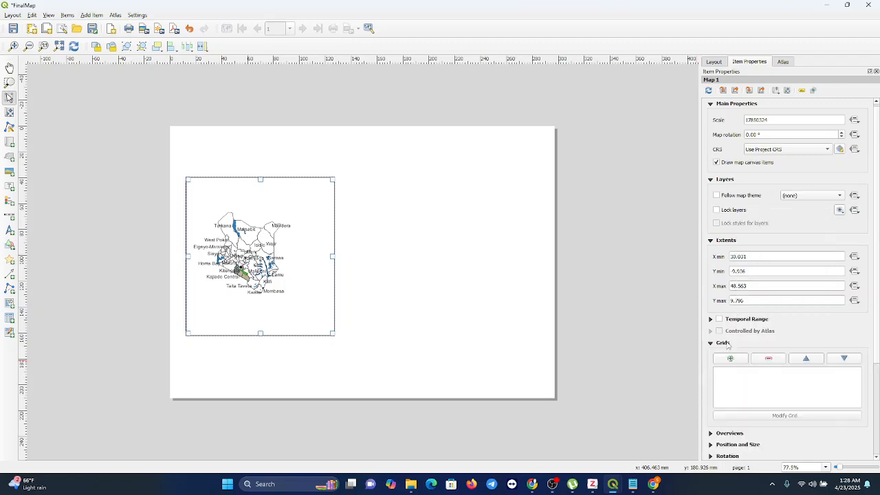
{"action": "left_click", "coordinate": [732, 359]}
{"action": "left_click", "coordinate": [729, 371]}
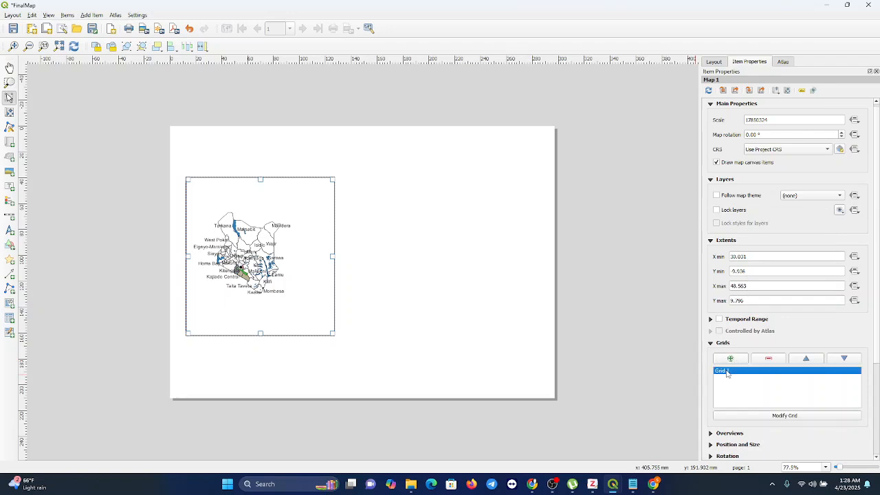
{"action": "left_click", "coordinate": [784, 416]}
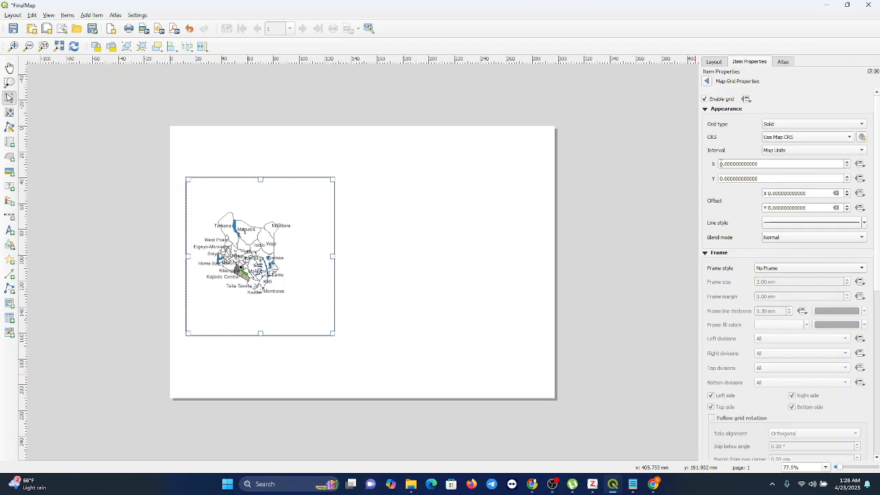
{"action": "left_click", "coordinate": [720, 163]}
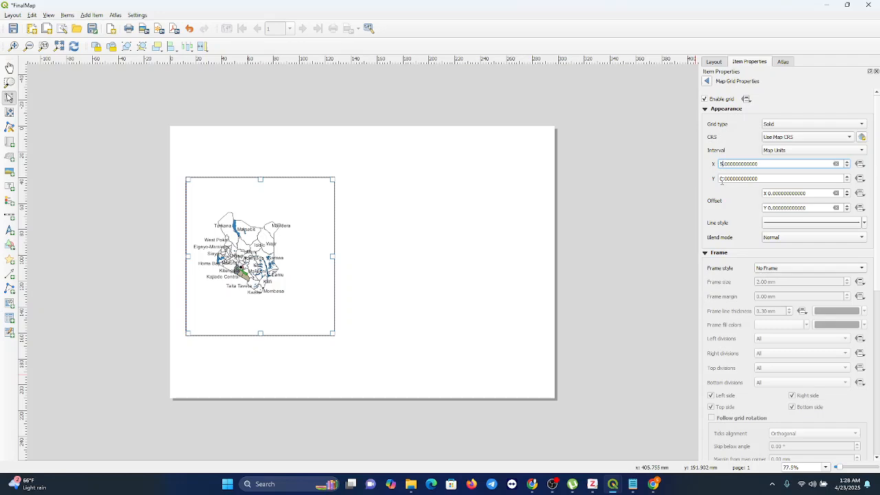
{"action": "left_click", "coordinate": [722, 179]}
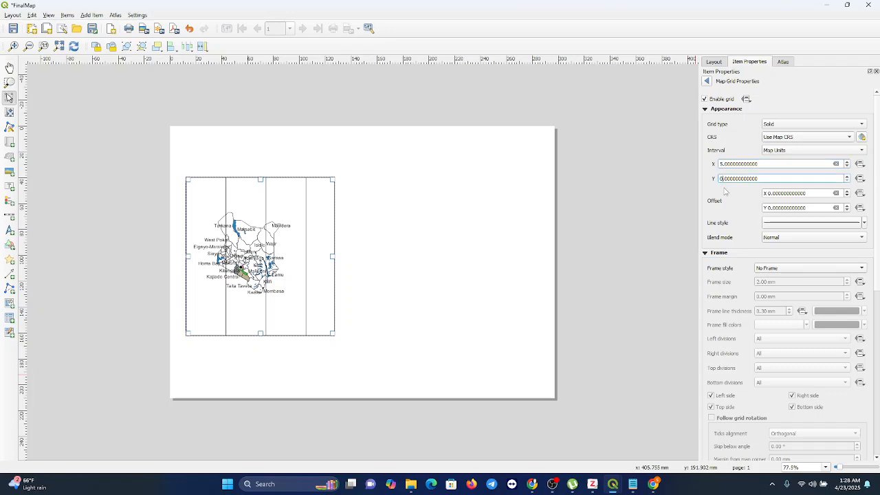
{"action": "type", "text": "5"}
{"action": "left_click", "coordinate": [725, 163]}
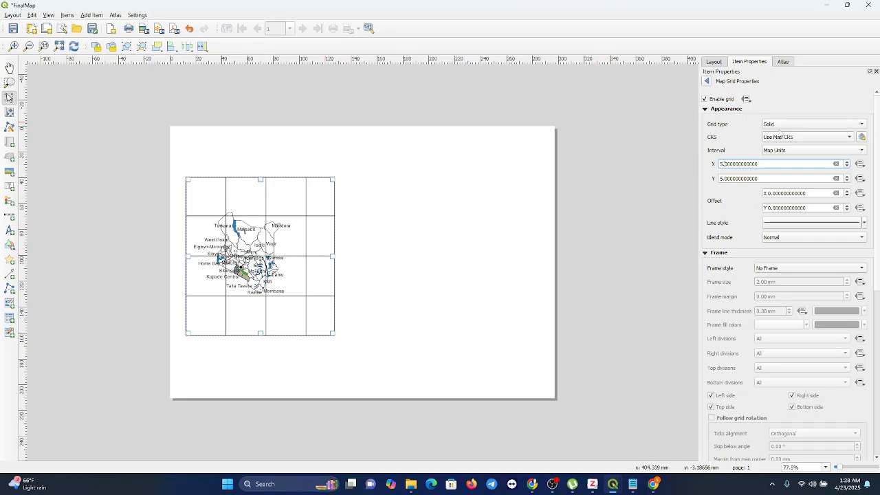
Set the grid type to Frame and annotations only and the grid's frame style to Line Border
{"action": "left_click", "coordinate": [827, 125]}
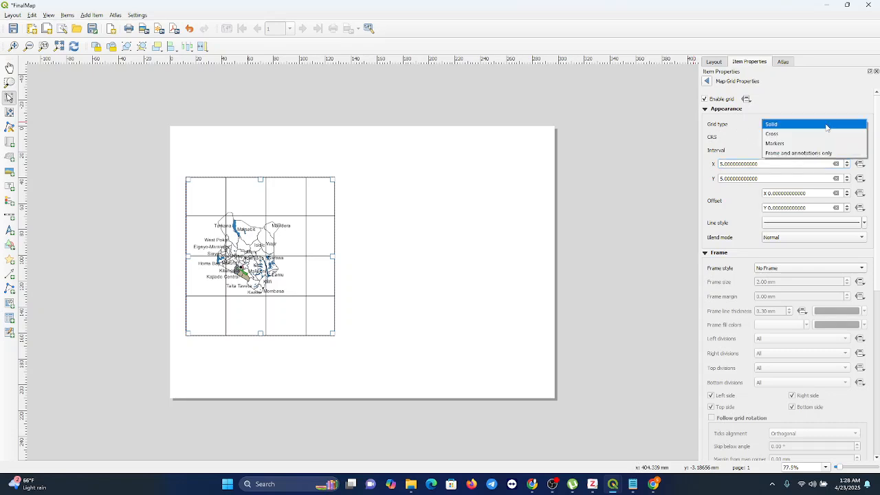
{"action": "left_click", "coordinate": [798, 153]}
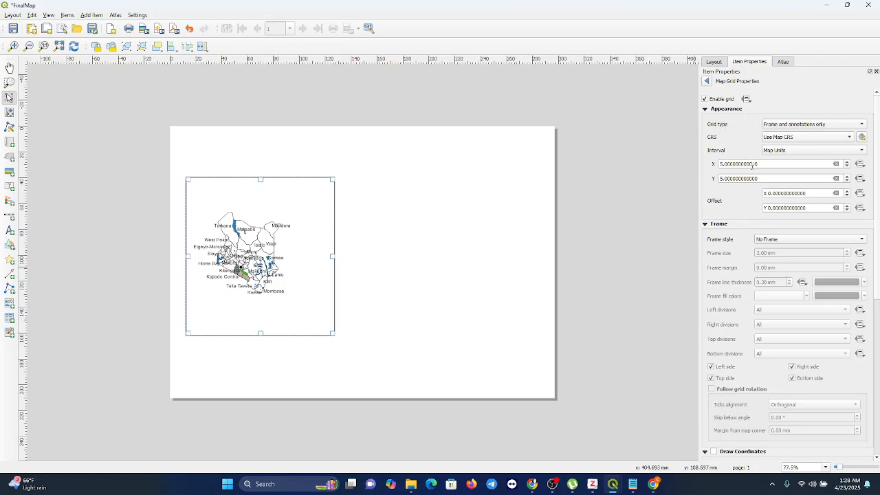
{"action": "left_click", "coordinate": [833, 241]}
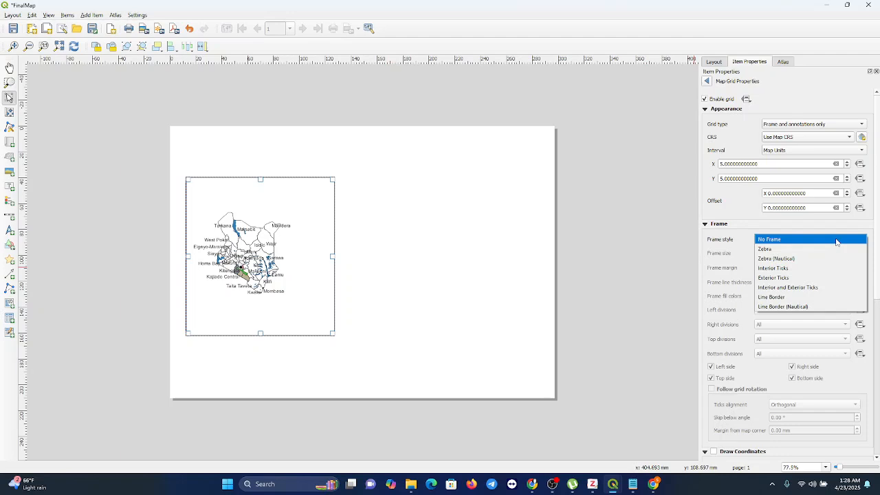
{"action": "left_click", "coordinate": [777, 300]}
Enable coordinate drawing for the grid and set the coordinate format to Degree, Minute
{"action": "left_click_drag", "start_coordinate": [878, 270], "coordinate": [870, 359]}
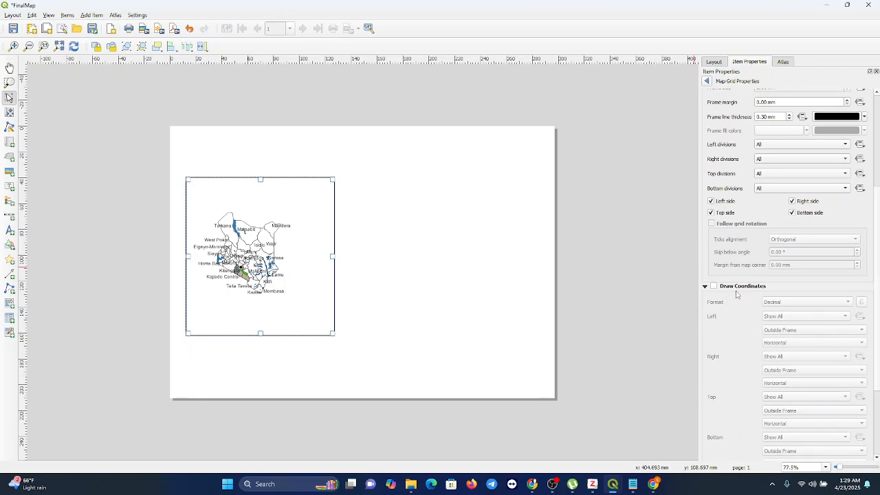
{"action": "left_click", "coordinate": [714, 287]}
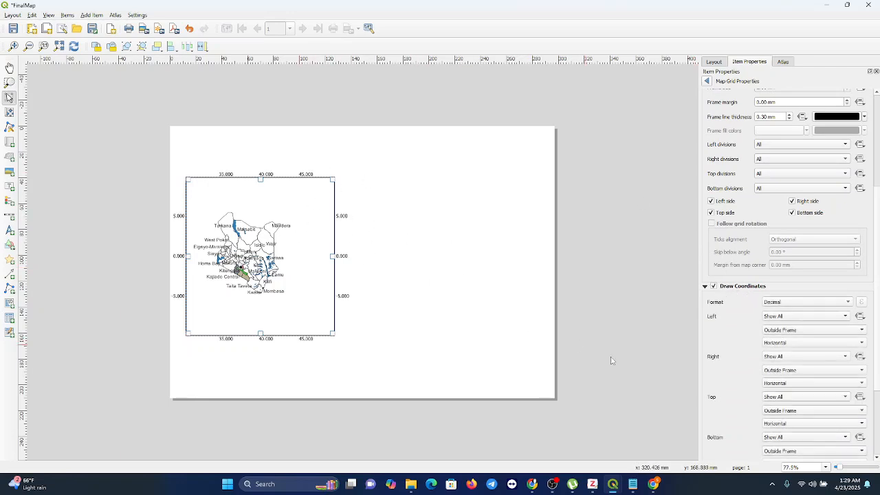
{"action": "left_click", "coordinate": [848, 304]}
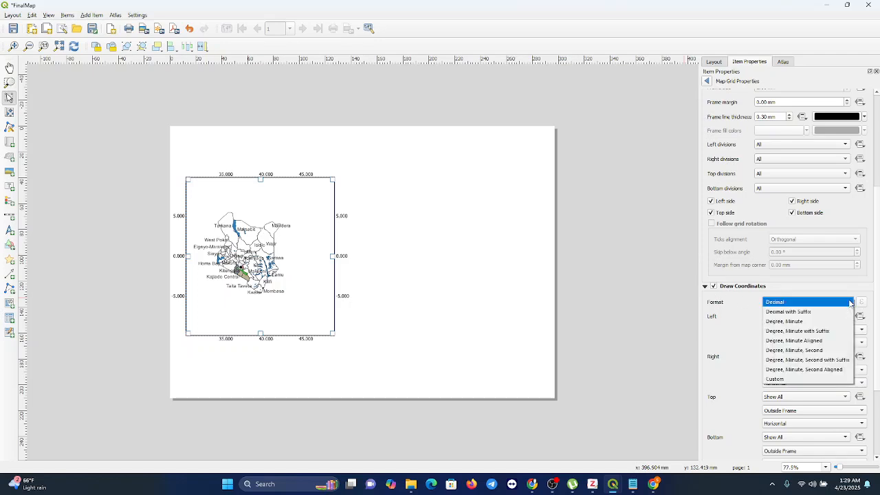
{"action": "left_click", "coordinate": [796, 323]}
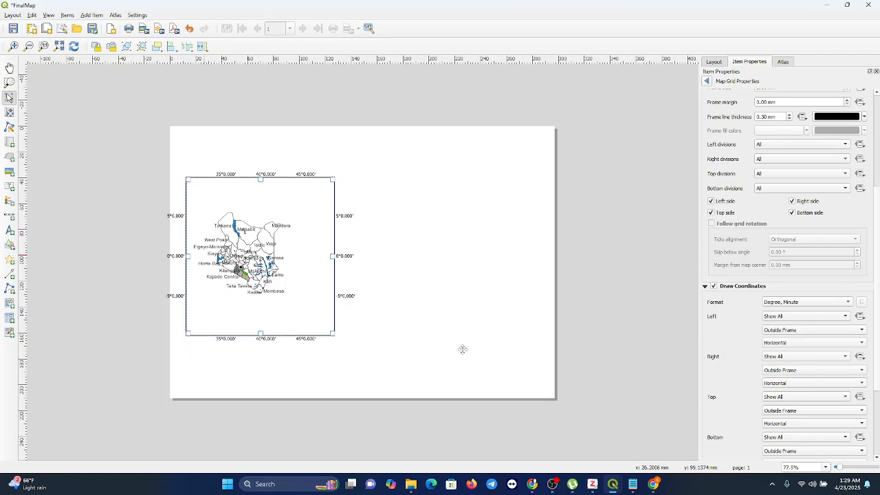
Set the grid coordinates on the map's left and right sides to Vertical Ascending
{"action": "left_click", "coordinate": [830, 343]}
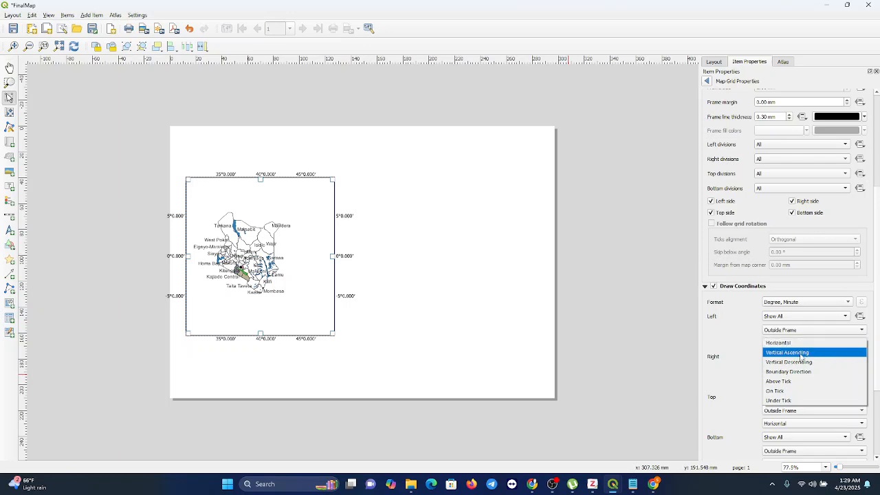
{"action": "left_click", "coordinate": [801, 353]}
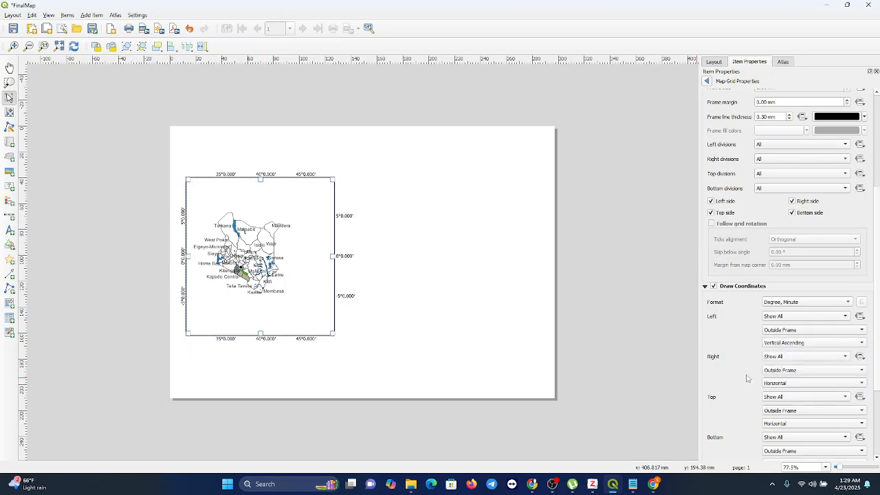
{"action": "left_click", "coordinate": [833, 383]}
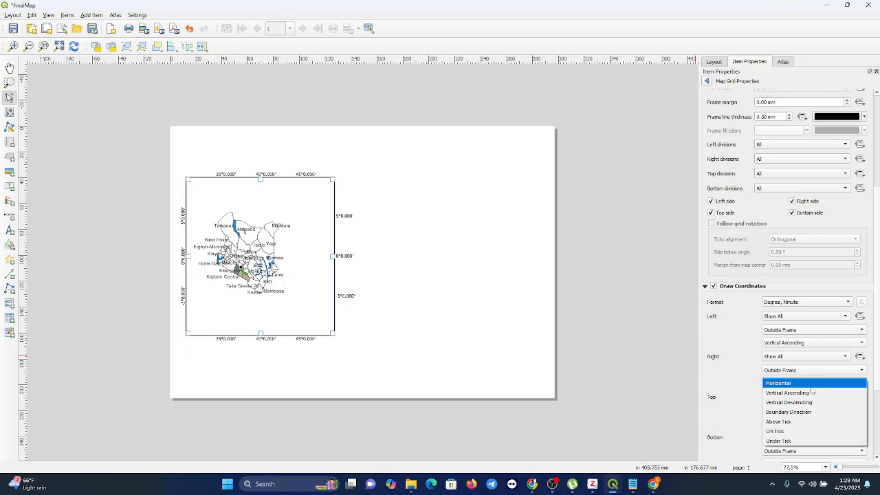
{"action": "left_click", "coordinate": [796, 393]}
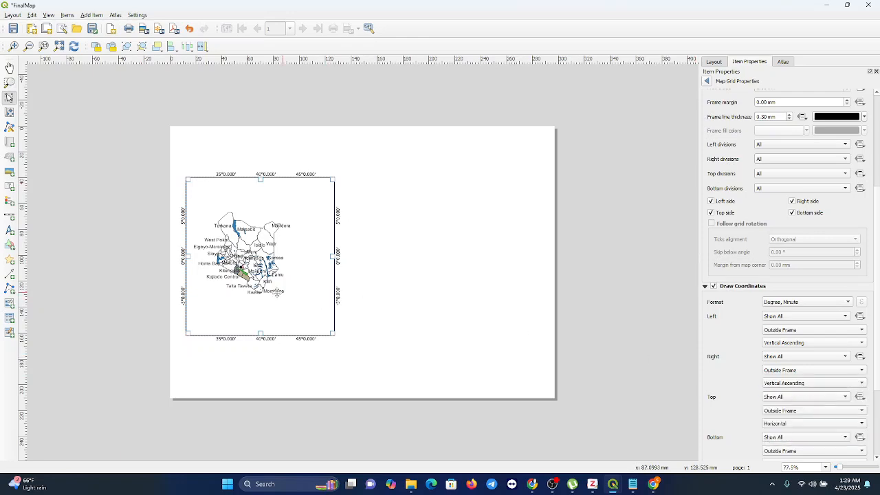
{"action": "left_click", "coordinate": [385, 313]}
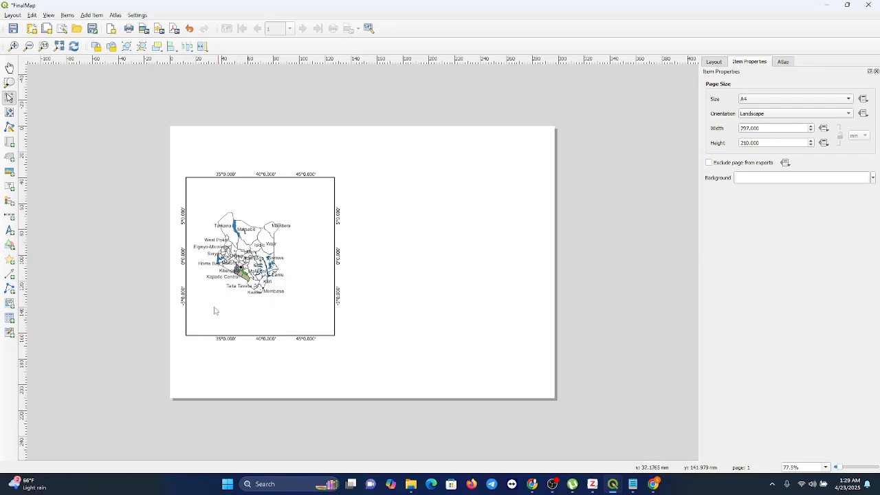
Place a scale bar in the lower-left corner of the map and give it the Line Ticks Up style
{"action": "left_click", "coordinate": [9, 217]}
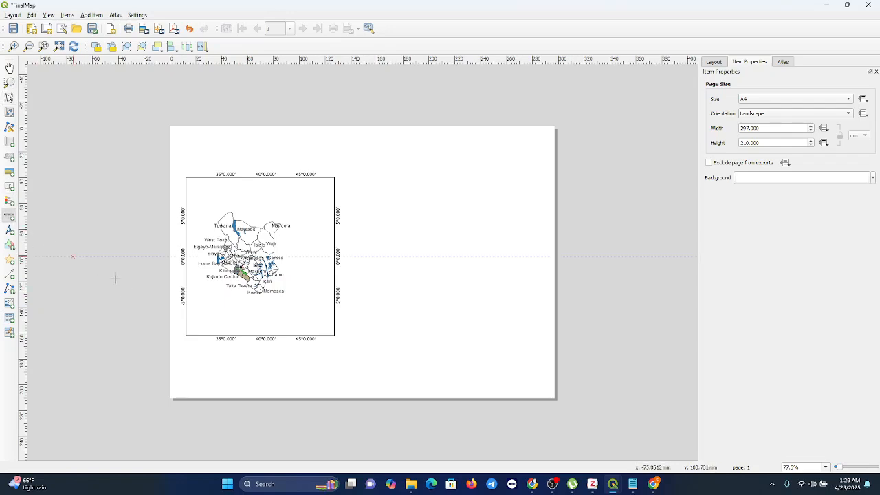
{"action": "left_click_drag", "start_coordinate": [205, 310], "coordinate": [247, 321]}
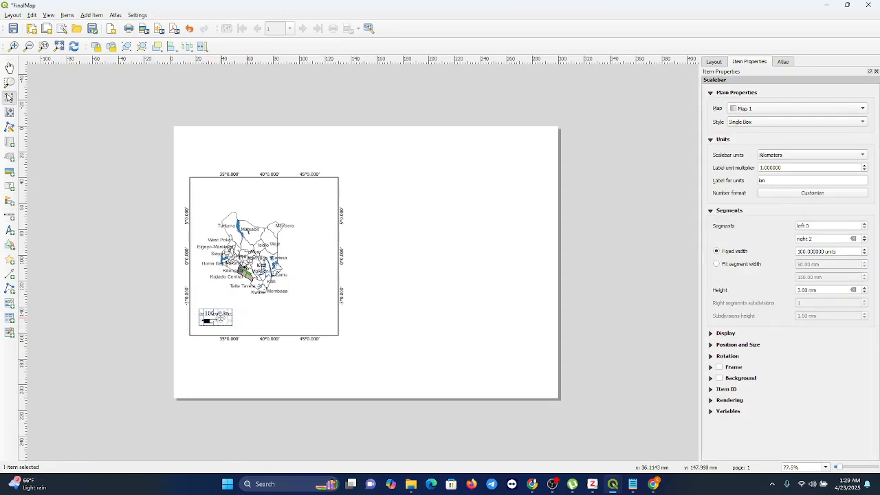
{"action": "left_click", "coordinate": [766, 122]}
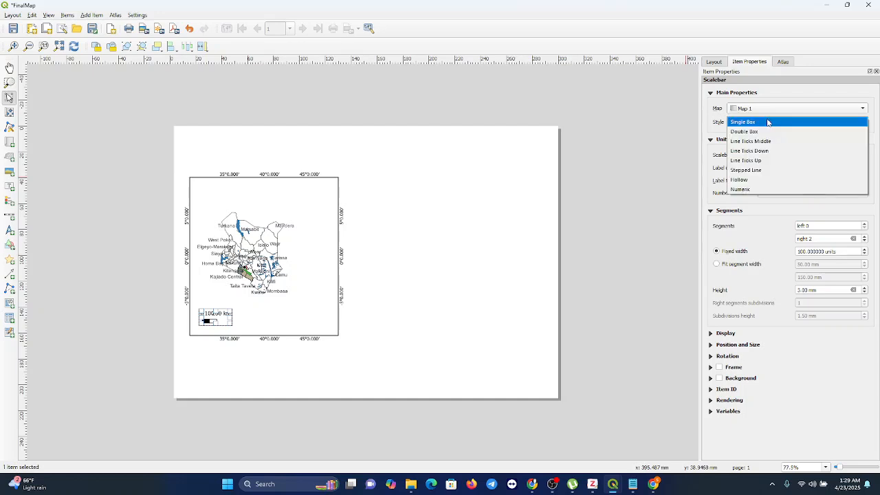
{"action": "left_click", "coordinate": [750, 161]}
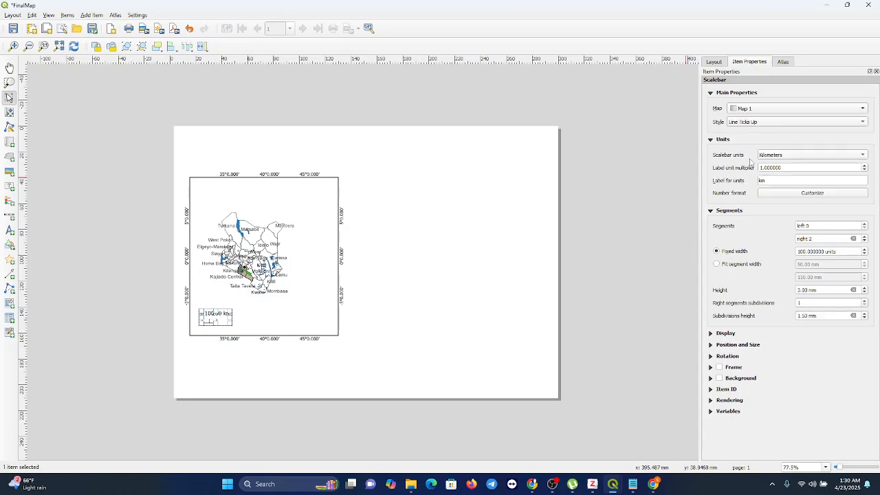
Set the scale bar's label unit multiplier to 10 and keep its units in Kilometers
{"action": "left_click", "coordinate": [762, 168]}
{"action": "type", "text": "0"}
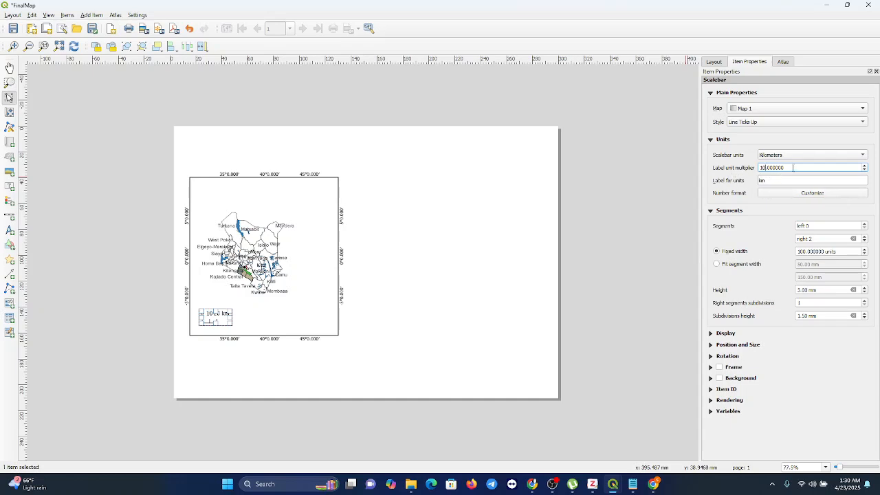
{"action": "left_click", "coordinate": [787, 156]}
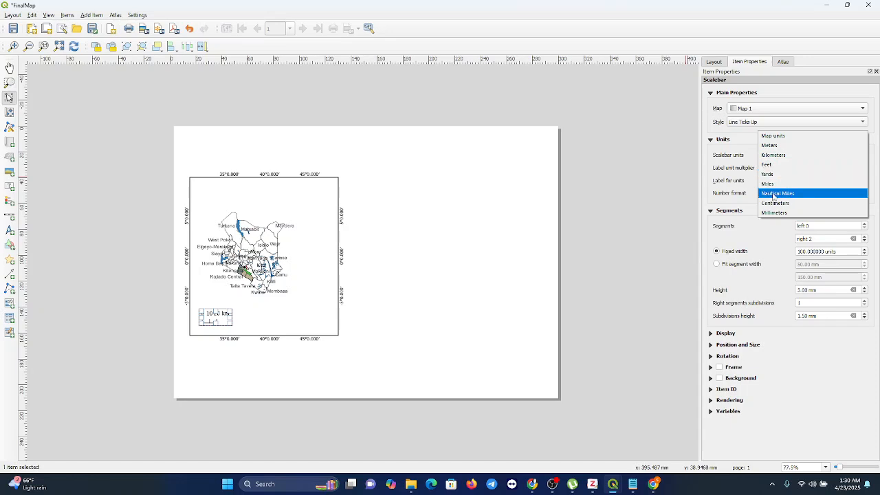
{"action": "left_click", "coordinate": [777, 156]}
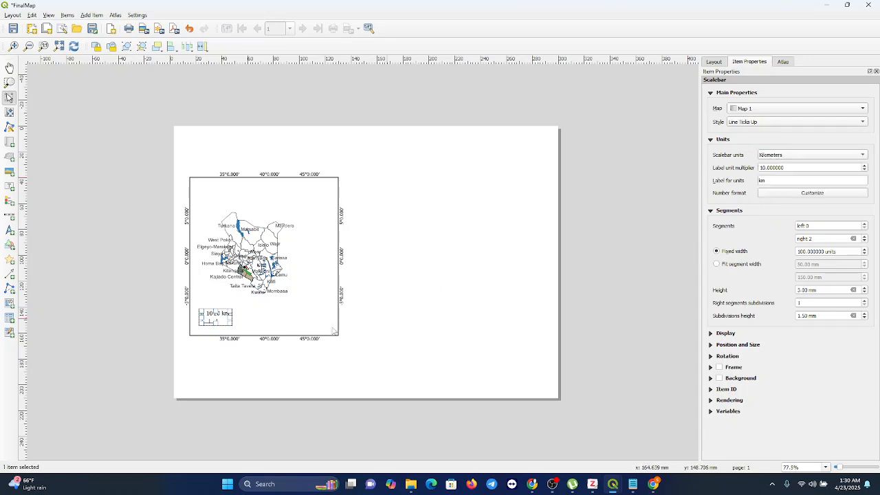
{"action": "left_click", "coordinate": [249, 316]}
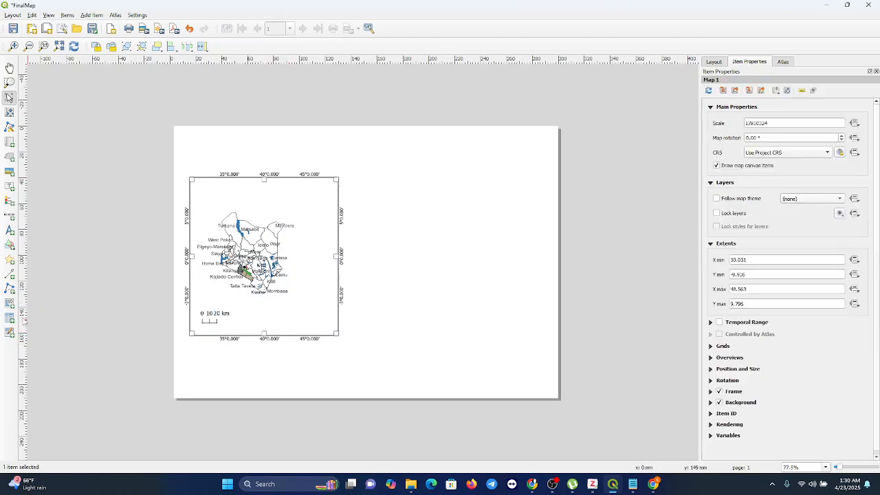
Add a north arrow inside the upper-right corner of the Kenya map frame
{"action": "left_click", "coordinate": [9, 231]}
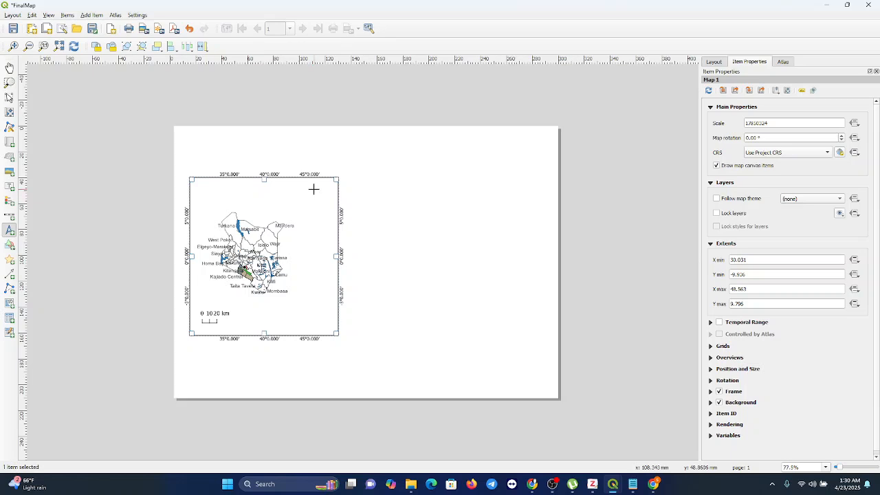
{"action": "left_click_drag", "start_coordinate": [314, 187], "coordinate": [327, 219]}
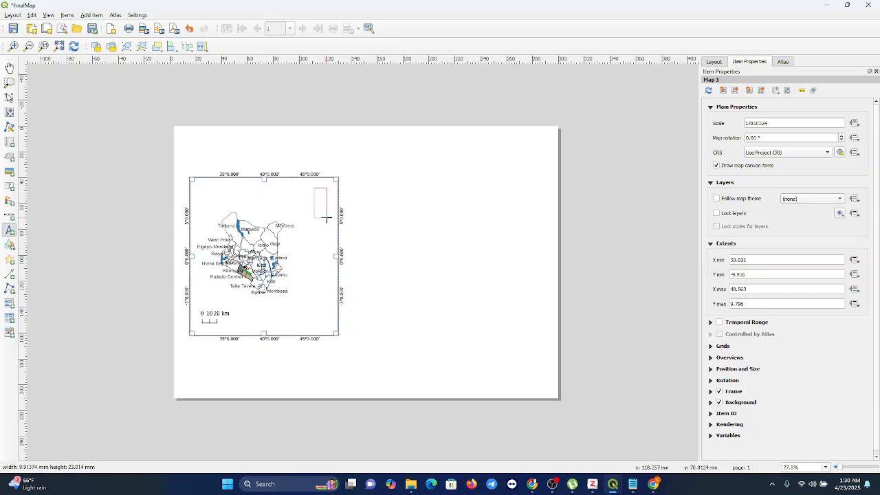
{"action": "left_click_drag", "start_coordinate": [327, 219], "coordinate": [329, 221]}
{"action": "left_click", "coordinate": [383, 249]}
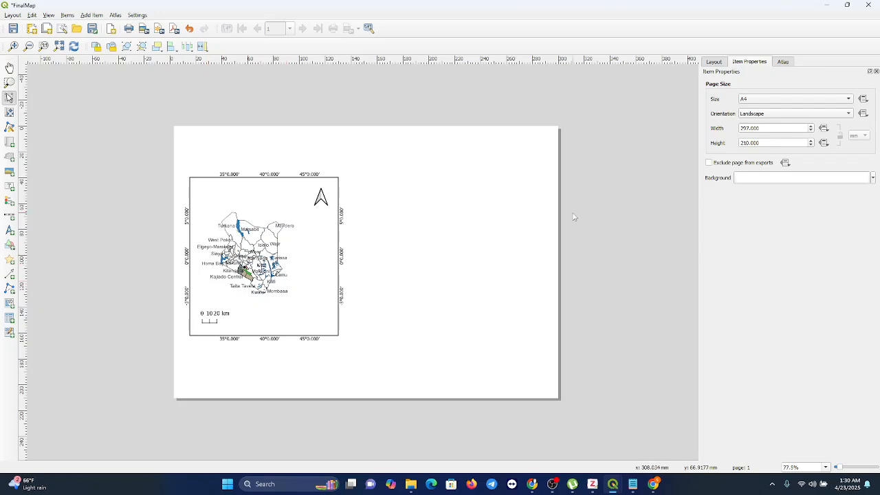
Lock the layers and the layer styles of the Kenya map in the layout
{"action": "left_click", "coordinate": [295, 297]}
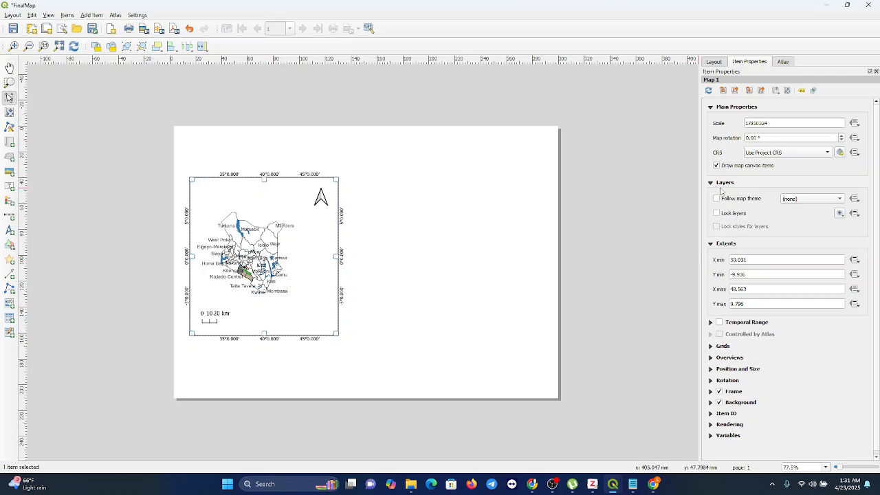
{"action": "left_click", "coordinate": [717, 214]}
{"action": "left_click", "coordinate": [717, 226]}
Switch to the main QGIS map window and hide the ken_admbnda_adm1 boundary layer and the KEN_water_areas_dcw layer
{"action": "mouse_move", "coordinate": [612, 486]}
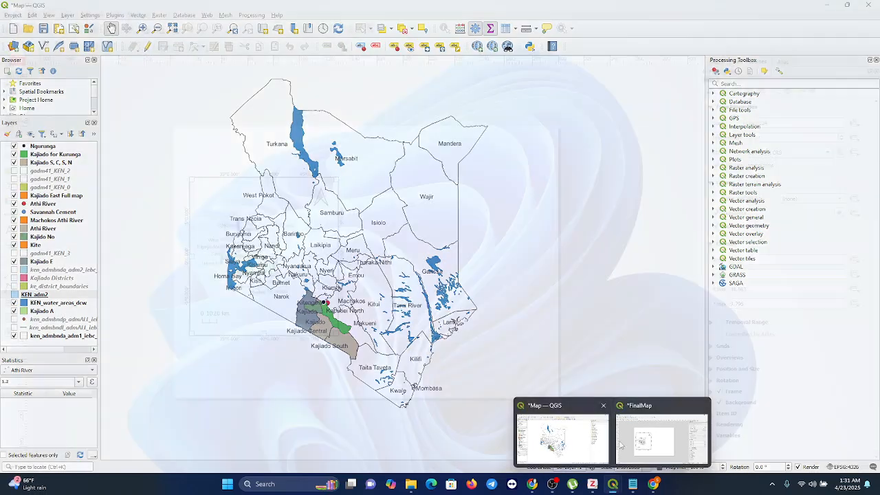
{"action": "left_click", "coordinate": [575, 443]}
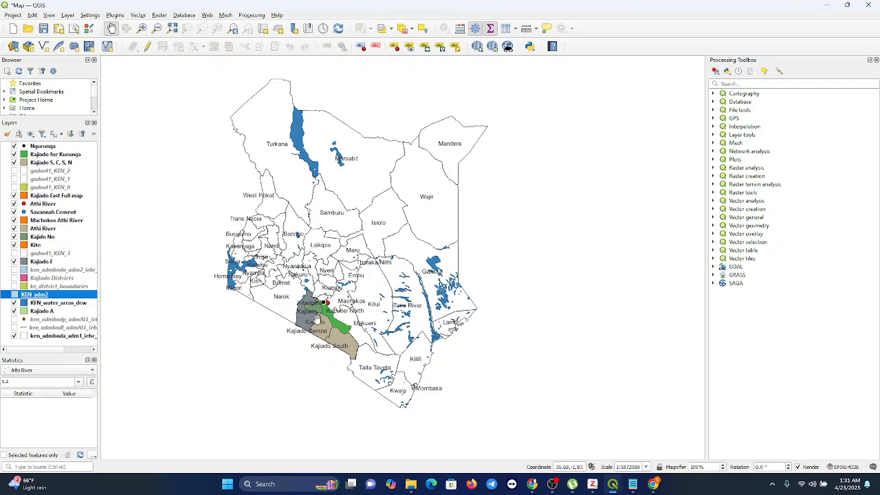
{"action": "left_click", "coordinate": [14, 335]}
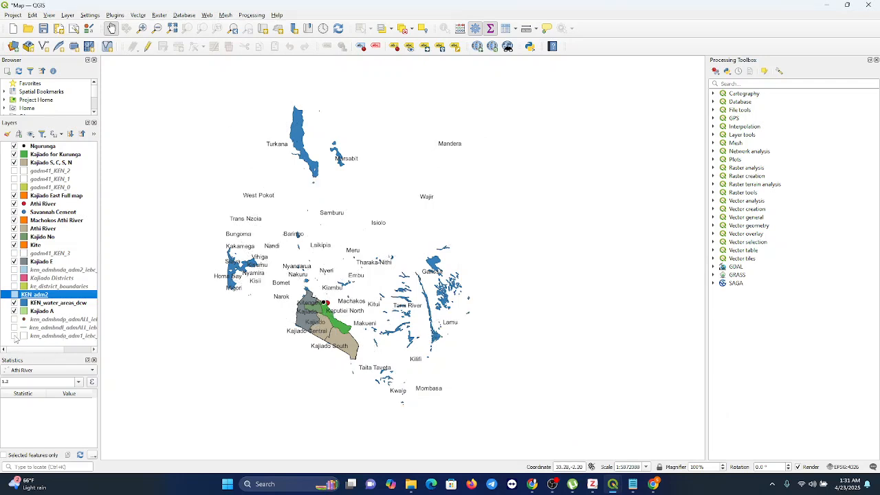
{"action": "left_click", "coordinate": [15, 303]}
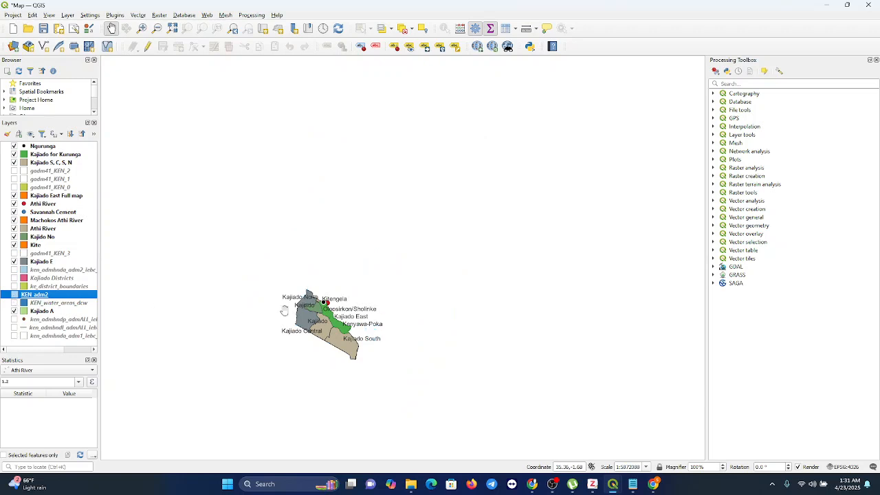
Center and enlarge the Kajiado area so that it fills the map canvas
{"action": "left_click_drag", "start_coordinate": [334, 325], "coordinate": [403, 257]}
{"action": "scroll", "coordinate": [436, 299], "scroll_direction": "up", "scroll_amount": 3}
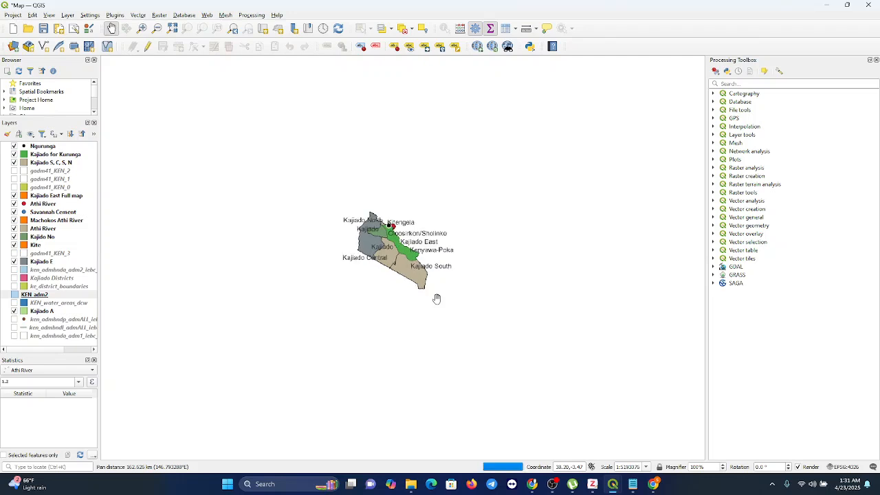
{"action": "scroll", "coordinate": [437, 298], "scroll_direction": "up", "scroll_amount": 2}
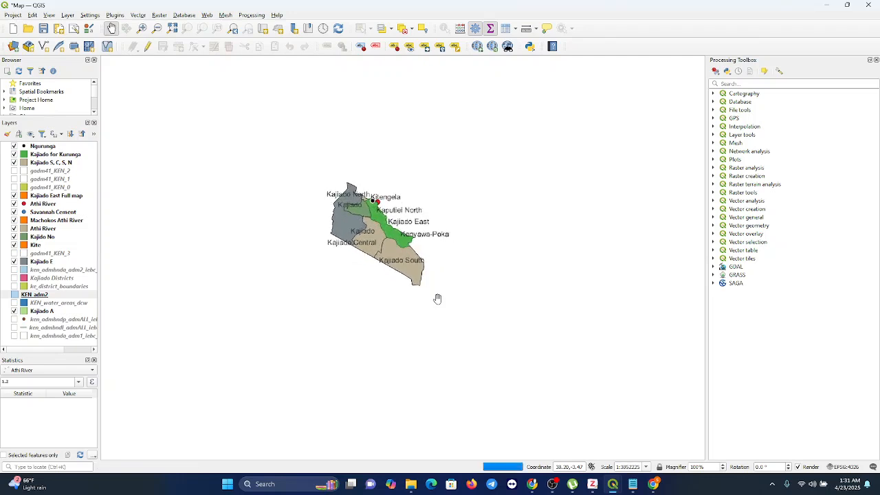
{"action": "scroll", "coordinate": [439, 299], "scroll_direction": "up", "scroll_amount": 2}
{"action": "scroll", "coordinate": [441, 299], "scroll_direction": "up", "scroll_amount": 2}
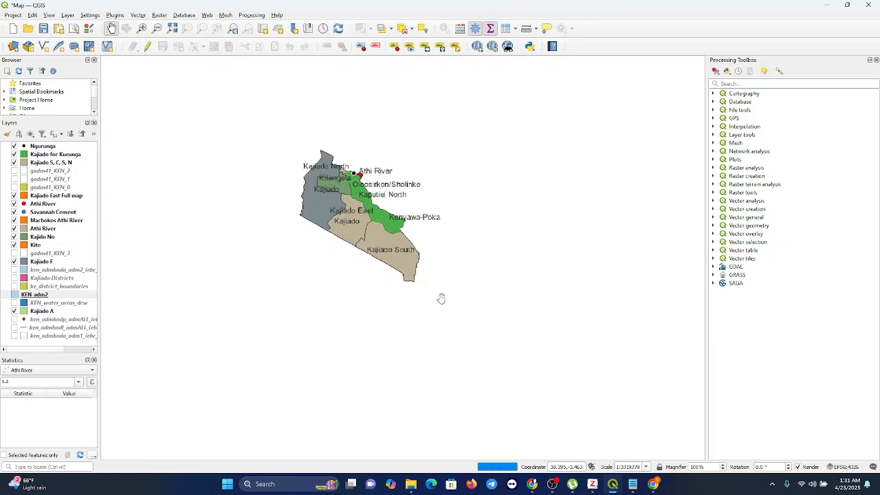
{"action": "scroll", "coordinate": [441, 299], "scroll_direction": "up", "scroll_amount": 2}
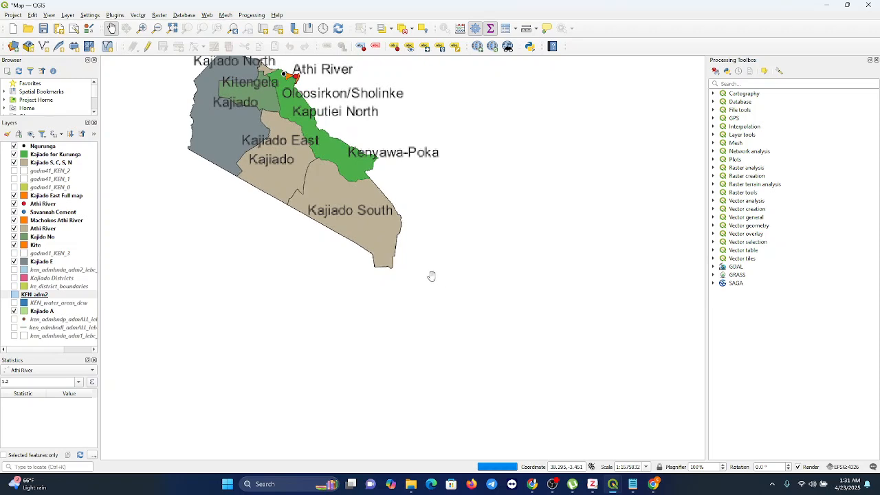
{"action": "left_click_drag", "start_coordinate": [316, 198], "coordinate": [397, 286]}
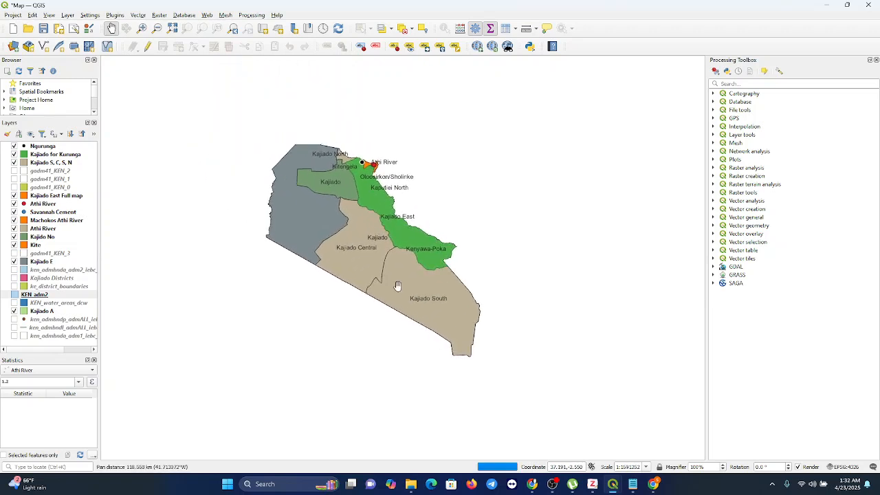
{"action": "scroll", "coordinate": [397, 286], "scroll_direction": "up", "scroll_amount": 1}
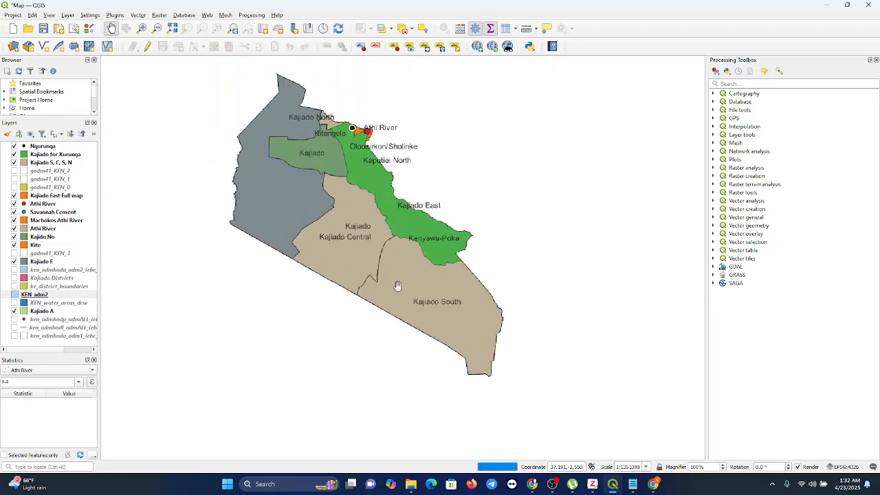
{"action": "scroll", "coordinate": [397, 286], "scroll_direction": "up", "scroll_amount": 1}
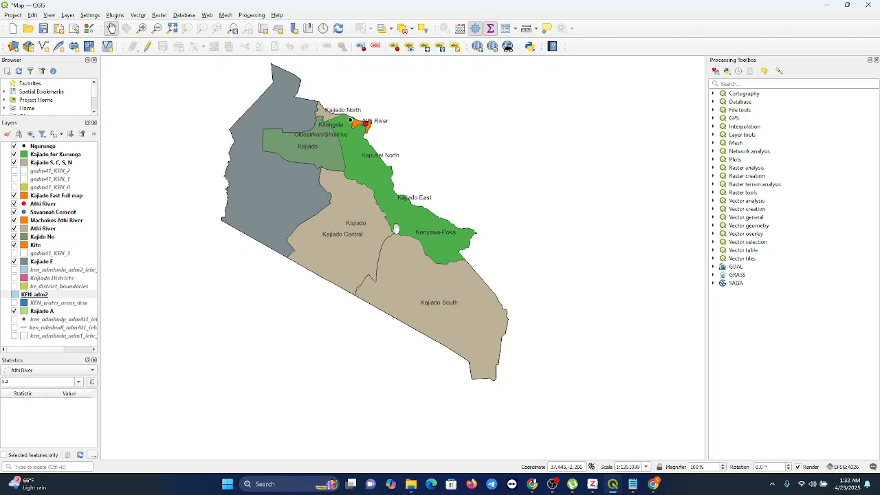
Return to the FinalMap layout, add a second map showing Kajiado in the page's upper-right area, and enable its frame
{"action": "mouse_move", "coordinate": [615, 489]}
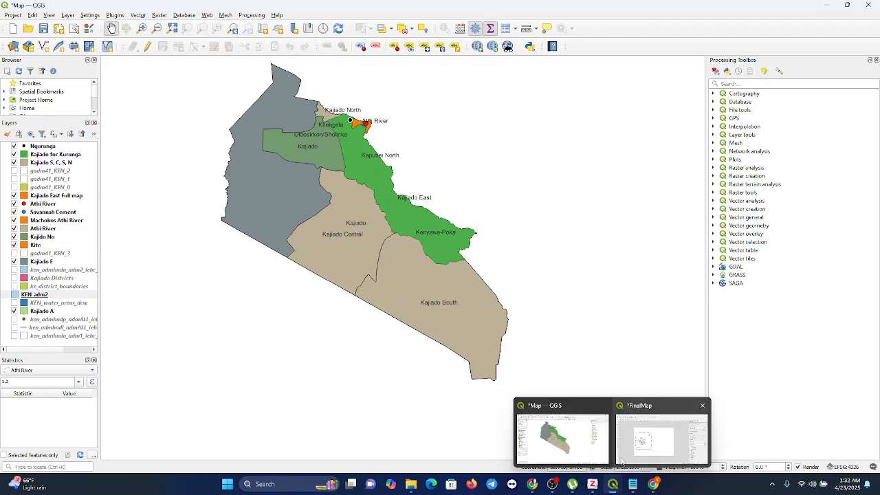
{"action": "left_click", "coordinate": [657, 435]}
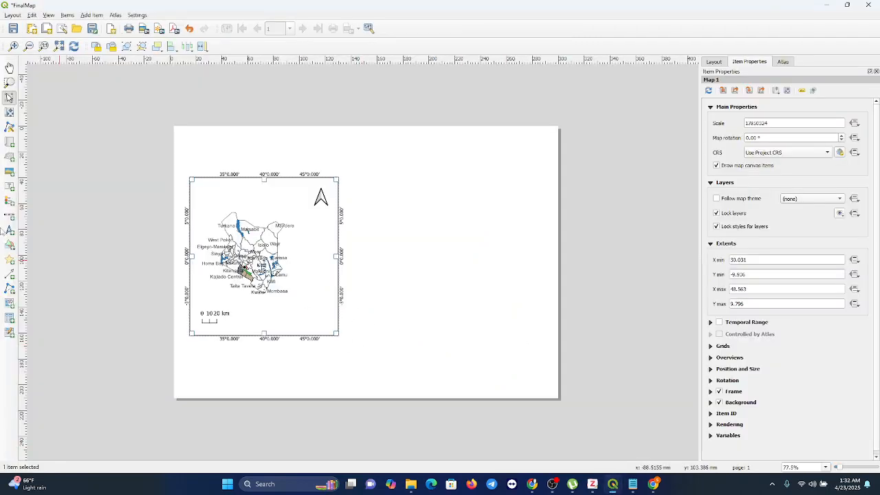
{"action": "left_click", "coordinate": [9, 142]}
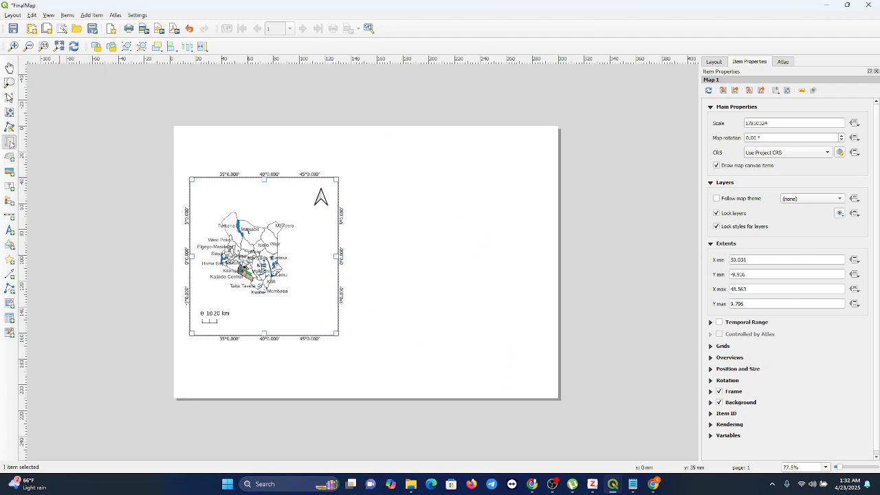
{"action": "mouse_move", "coordinate": [389, 153]}
{"action": "left_mouse_down"}
{"action": "mouse_move", "coordinate": [487, 202]}
{"action": "mouse_move", "coordinate": [543, 272]}
{"action": "left_mouse_up"}
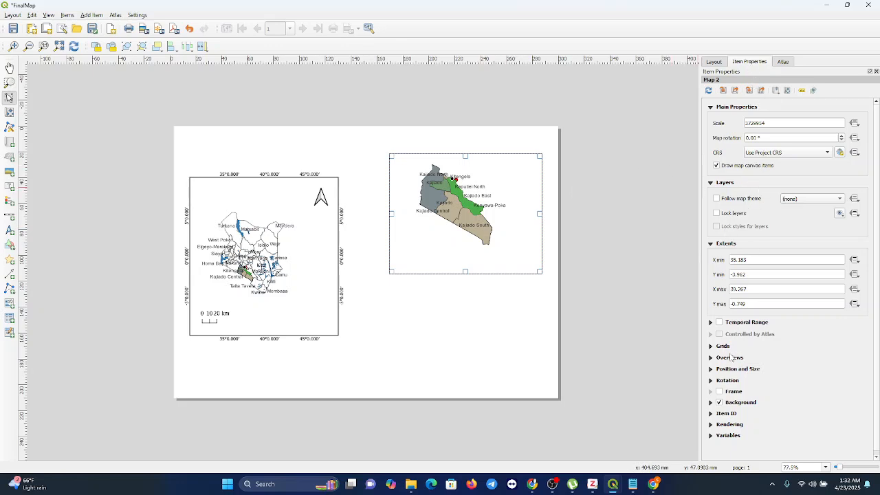
{"action": "left_click", "coordinate": [719, 392]}
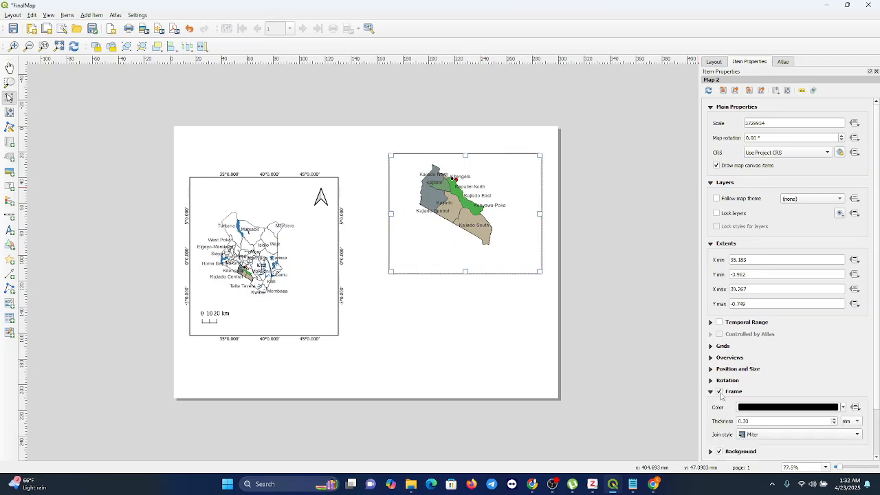
Add a grid to the Kajiado map with X and Y intervals of 1 map unit
{"action": "left_click", "coordinate": [722, 346]}
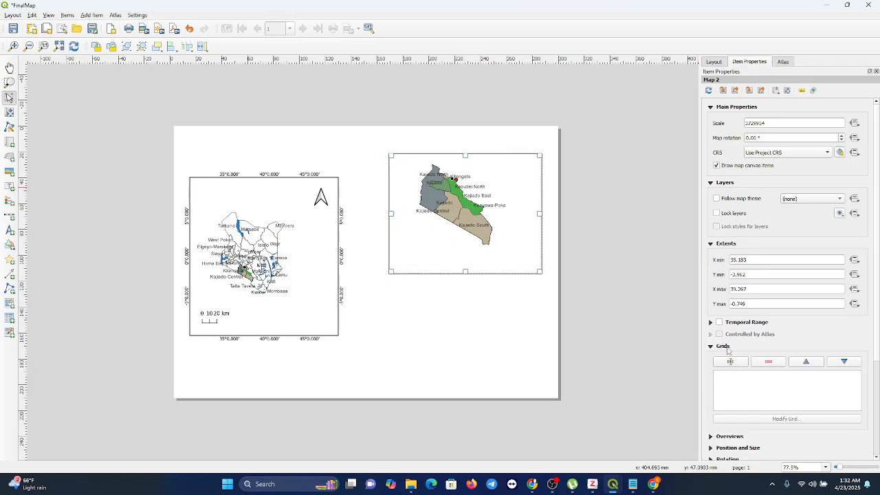
{"action": "left_click", "coordinate": [730, 362]}
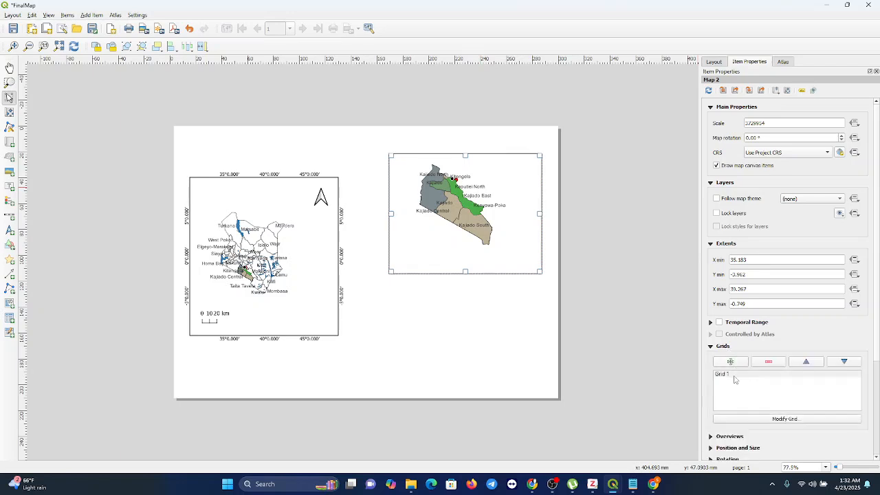
{"action": "left_click", "coordinate": [781, 418]}
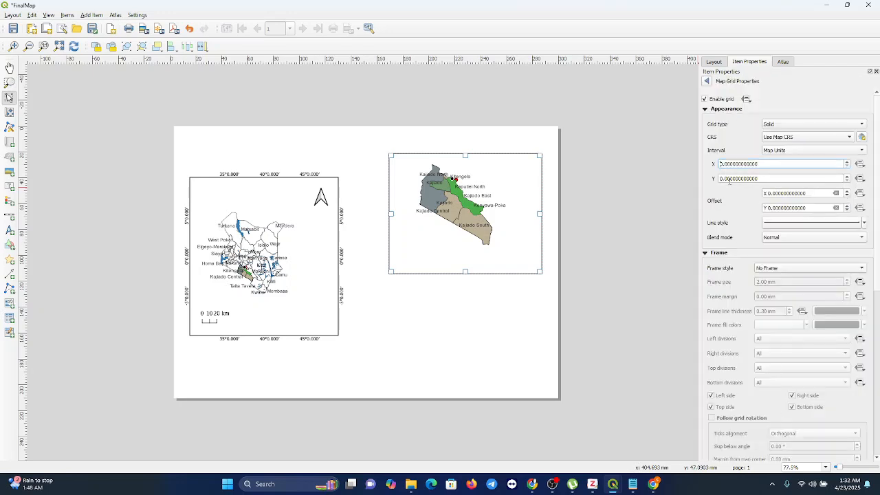
{"action": "type", "text": "5"}
{"action": "left_click", "coordinate": [722, 179]}
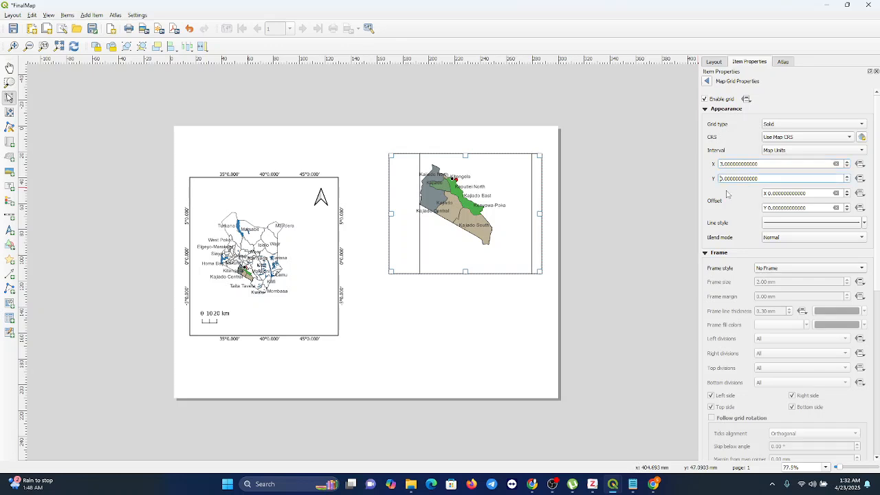
{"action": "left_click", "coordinate": [722, 163]}
{"action": "left_click", "coordinate": [721, 178]}
{"action": "key", "text": "BackSpace"}
Set the Kajiado map's grid type to Frame and annotations only and its frame style to Line Border
{"action": "left_click", "coordinate": [811, 124]}
{"action": "left_click", "coordinate": [800, 154]}
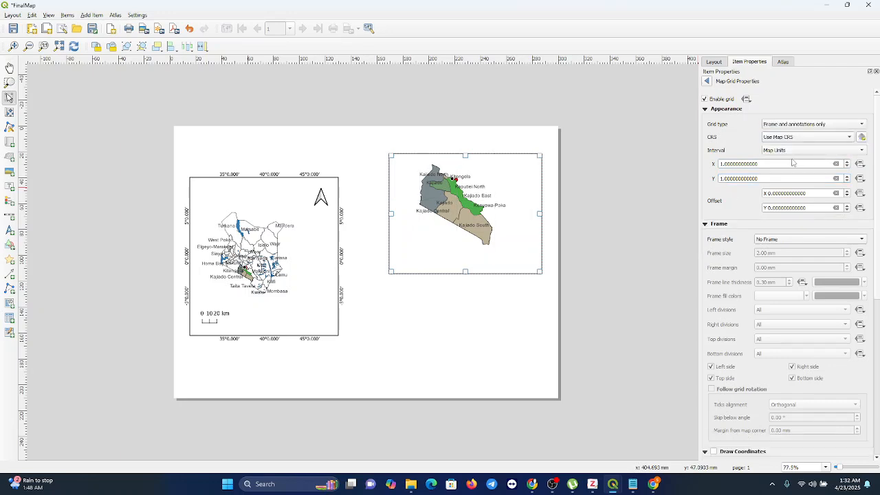
{"action": "left_click", "coordinate": [777, 242]}
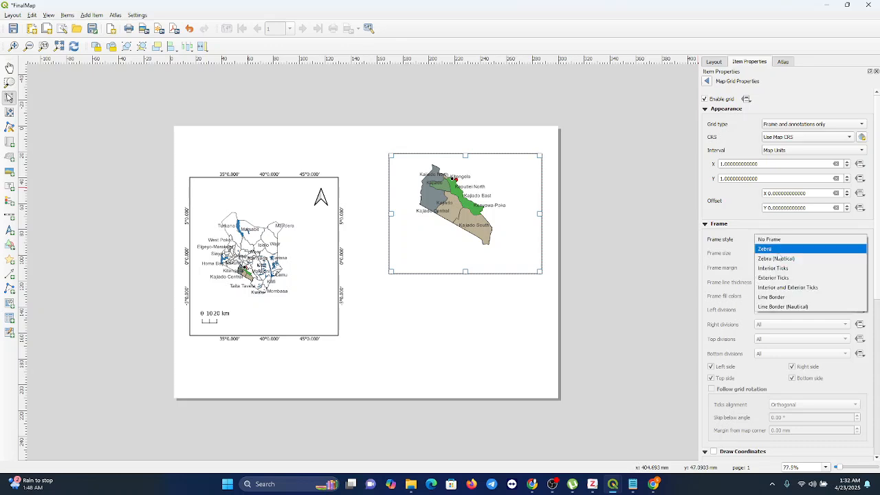
{"action": "left_click", "coordinate": [772, 296]}
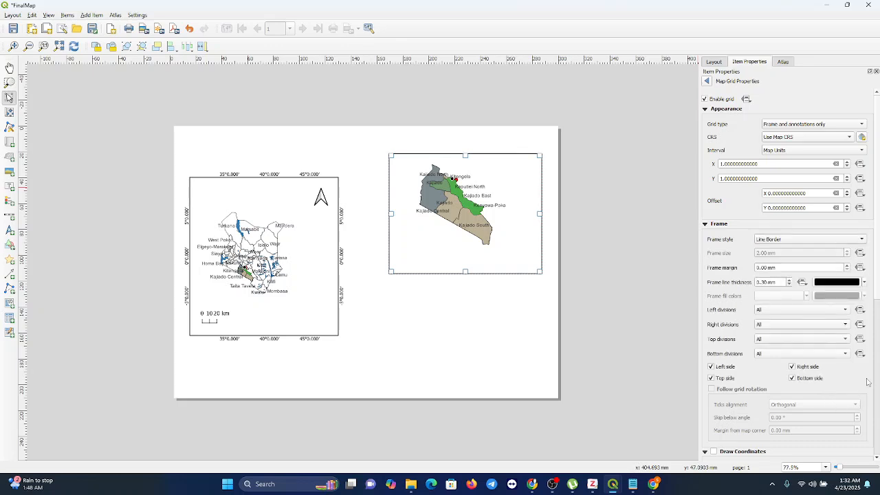
Enable coordinate drawing for the Kajiado map's grid in the Degree, Minute format
{"action": "scroll", "coordinate": [739, 368], "scroll_direction": "down", "scroll_amount": 3}
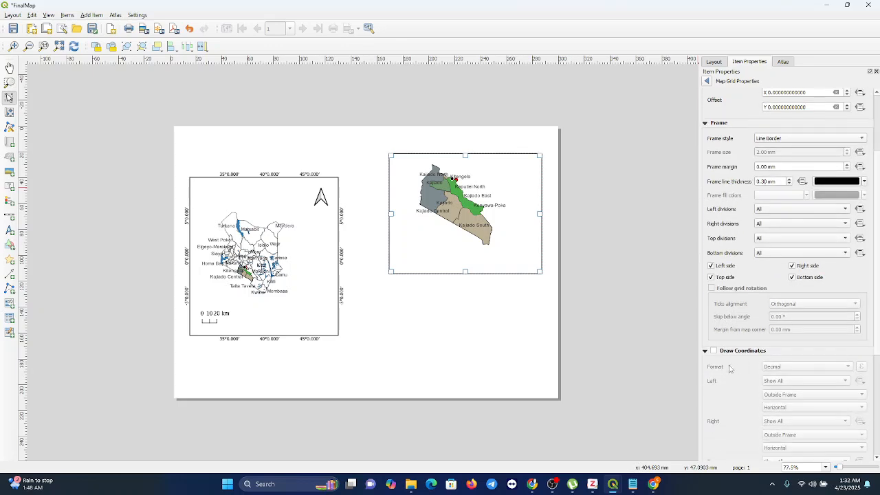
{"action": "left_click", "coordinate": [713, 350]}
{"action": "left_click", "coordinate": [794, 368]}
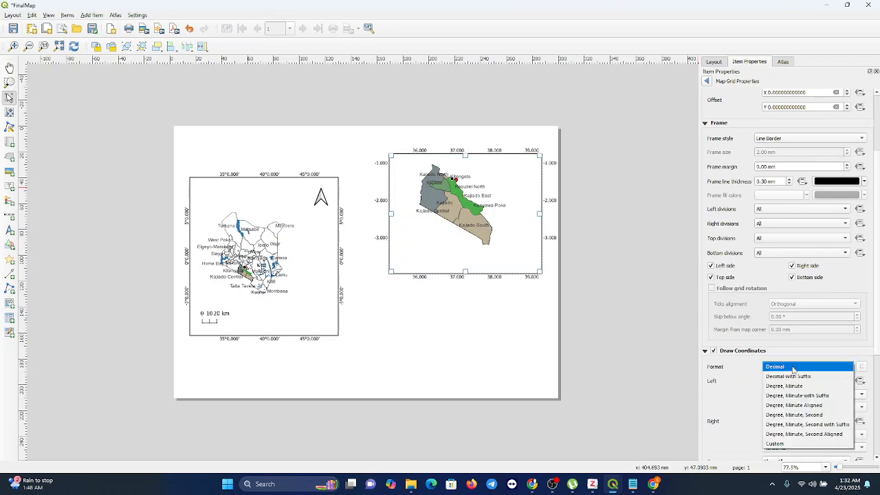
{"action": "left_click", "coordinate": [786, 386]}
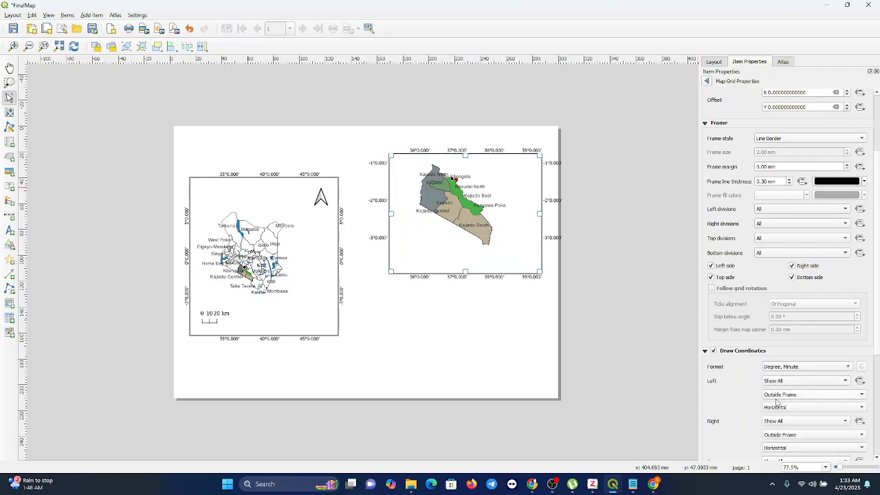
Set the Kajiado grid's left and right coordinate labels to Vertical Ascending orientation
{"action": "left_click", "coordinate": [793, 406]}
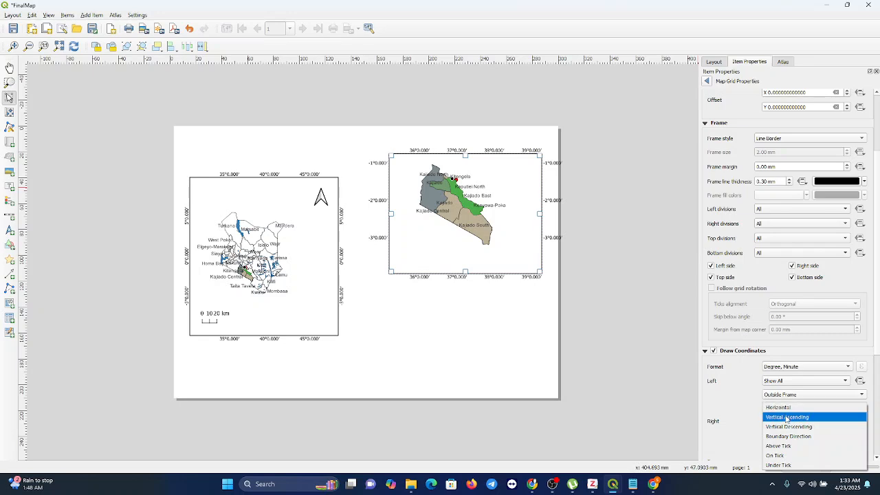
{"action": "left_click", "coordinate": [787, 419]}
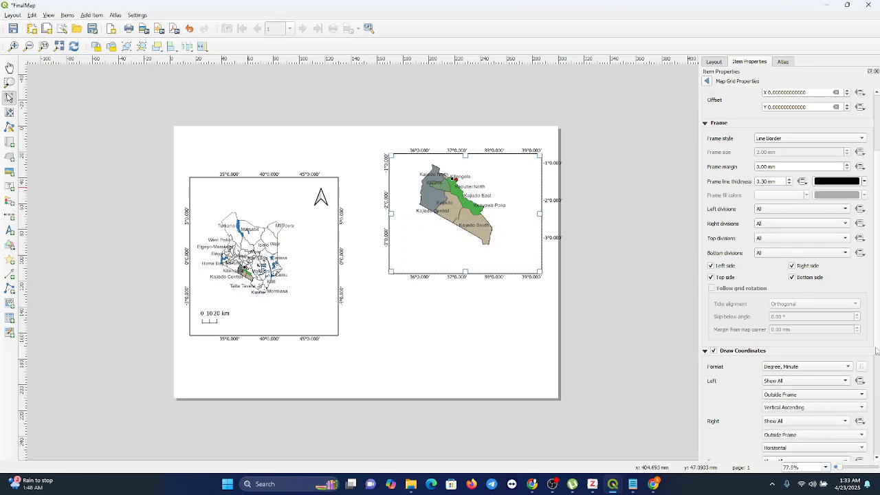
{"action": "scroll", "coordinate": [811, 421], "scroll_direction": "down", "scroll_amount": 2}
{"action": "left_click", "coordinate": [798, 420]}
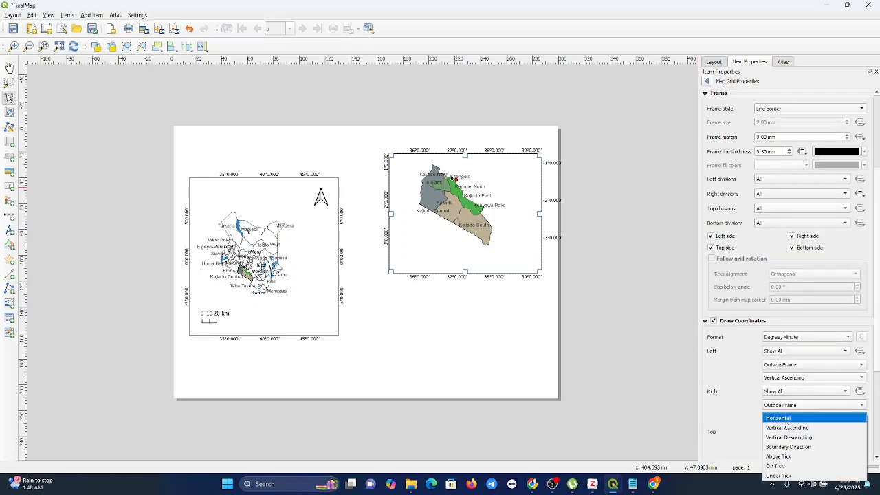
{"action": "left_click", "coordinate": [782, 428]}
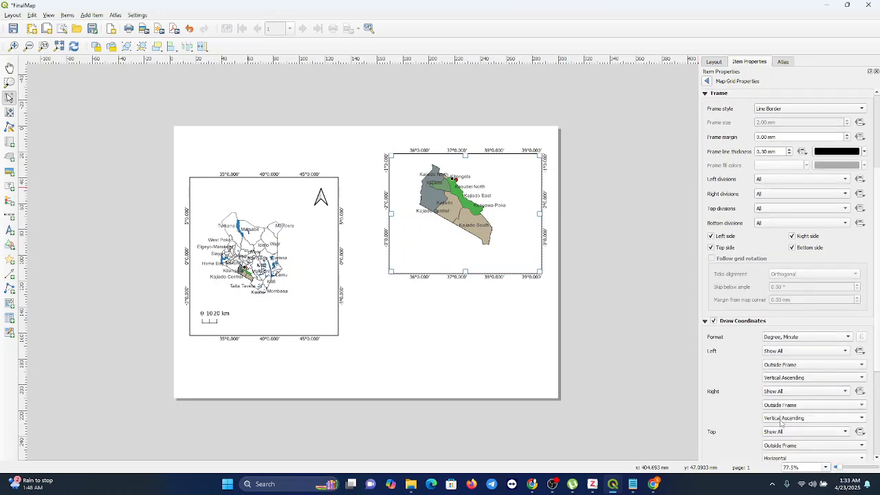
{"action": "left_click", "coordinate": [453, 365]}
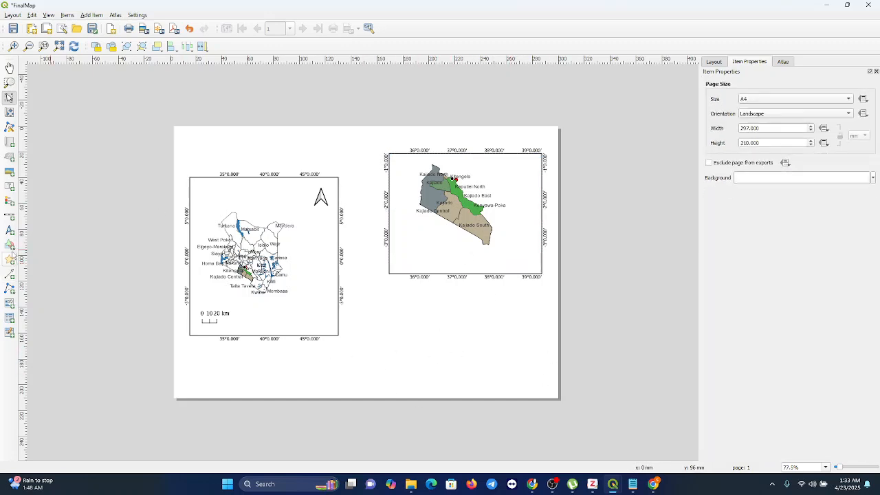
Add a north arrow inside the upper-right corner of the Kajiado map
{"action": "left_click", "coordinate": [9, 230]}
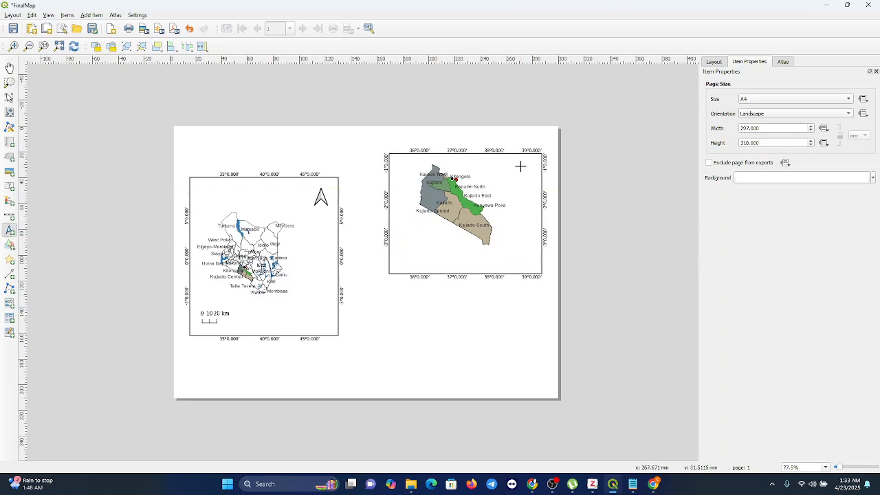
{"action": "left_click_drag", "start_coordinate": [521, 165], "coordinate": [535, 195]}
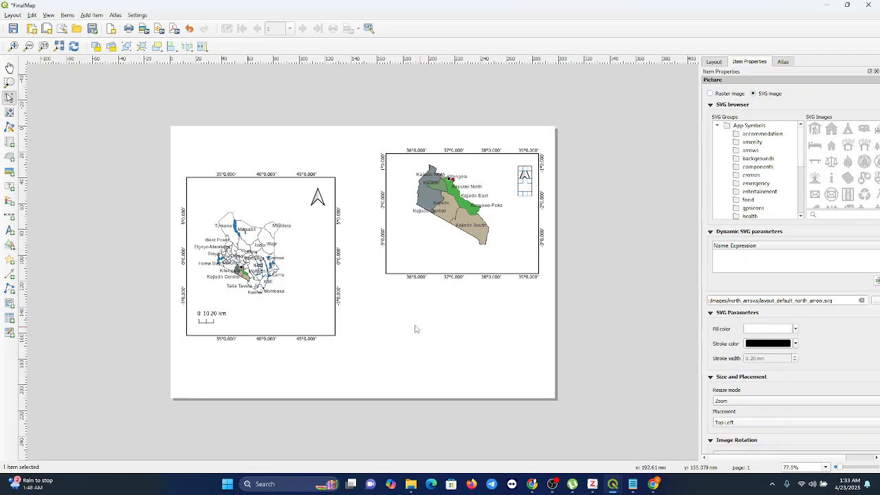
{"action": "left_click", "coordinate": [302, 317]}
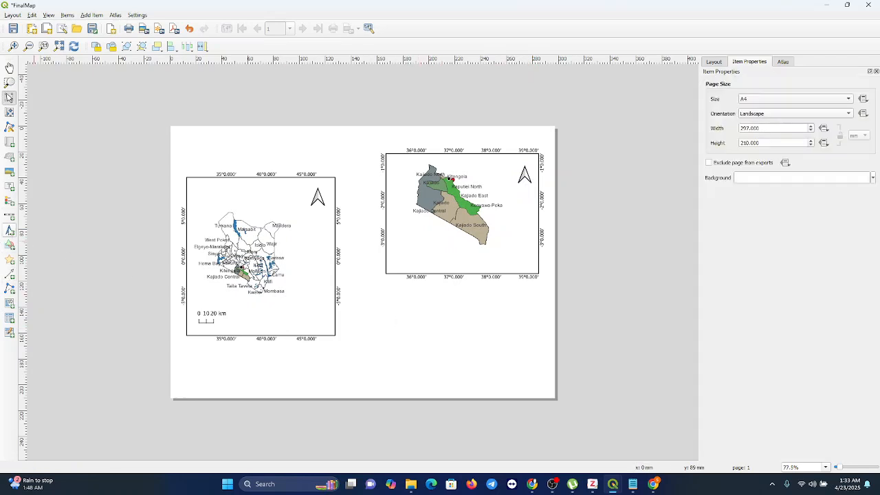
Add a scale bar in the Kajiado map's lower-left corner and set its style to Line Ticks Up
{"action": "left_click", "coordinate": [10, 217]}
{"action": "left_click_drag", "start_coordinate": [394, 245], "coordinate": [451, 262]}
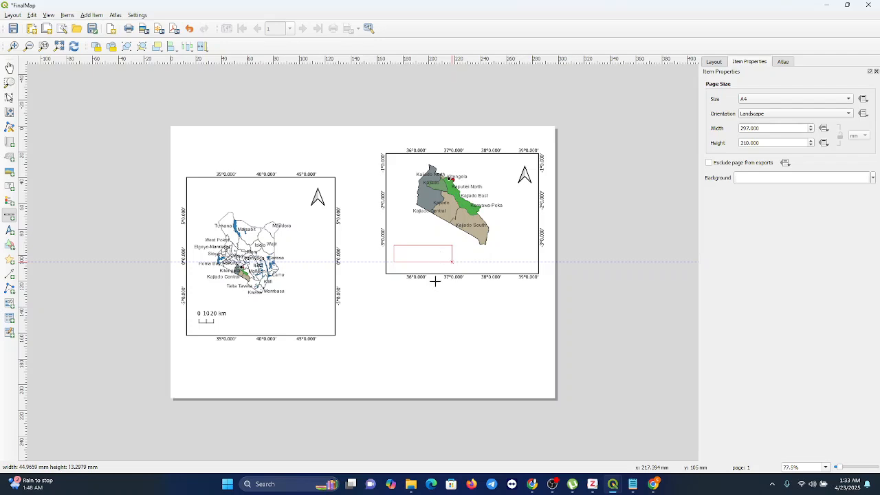
{"action": "left_click", "coordinate": [763, 124]}
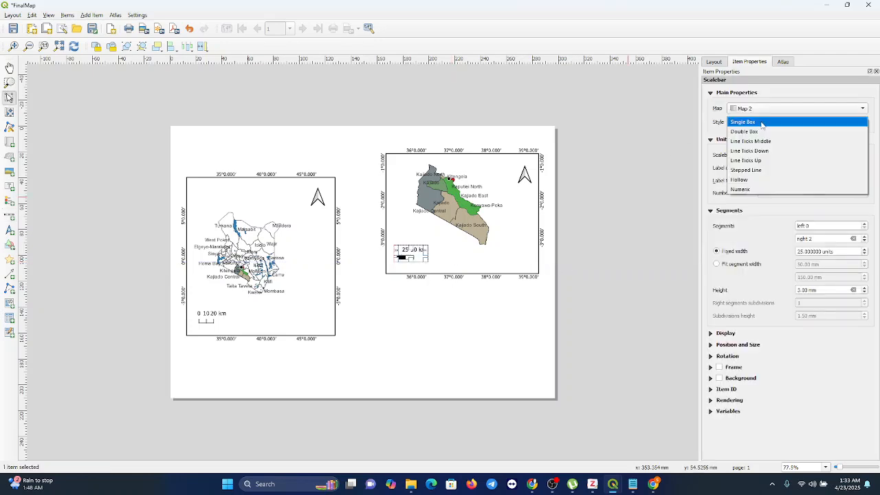
{"action": "left_click", "coordinate": [745, 160]}
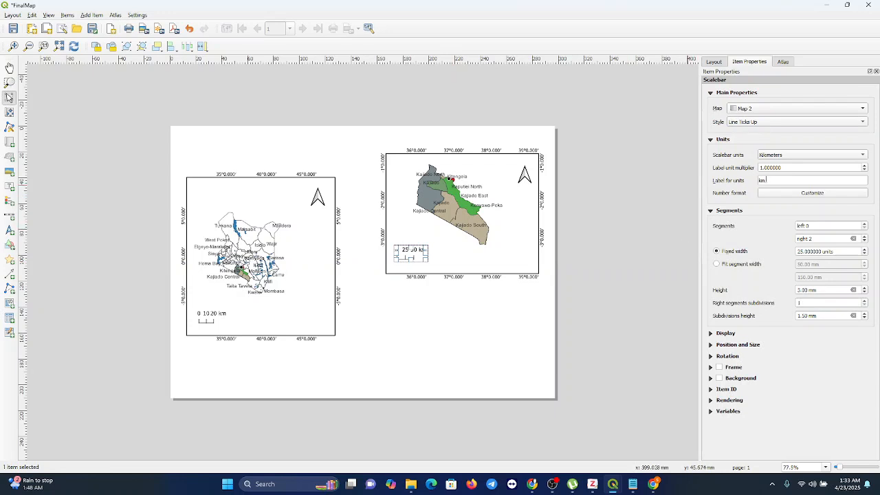
Lock the Kajiado map's layers and layer styles, and switch to the main QGIS project window
{"action": "left_click", "coordinate": [484, 268]}
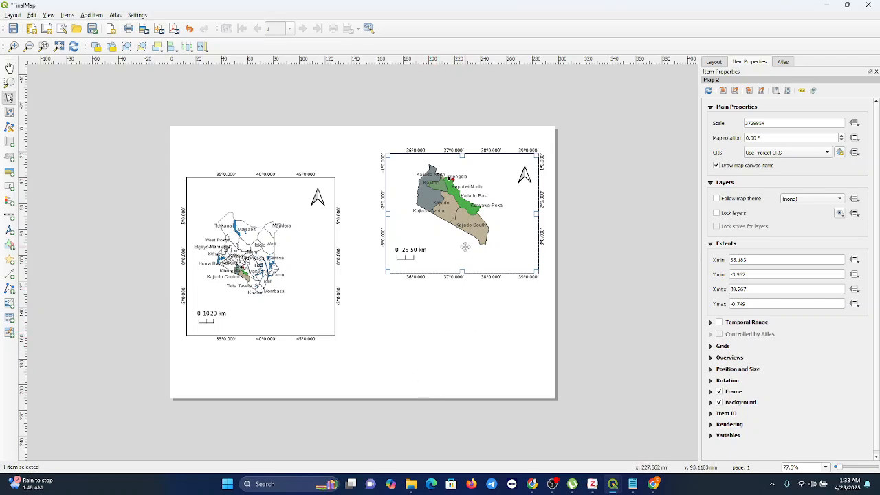
{"action": "left_click", "coordinate": [716, 213]}
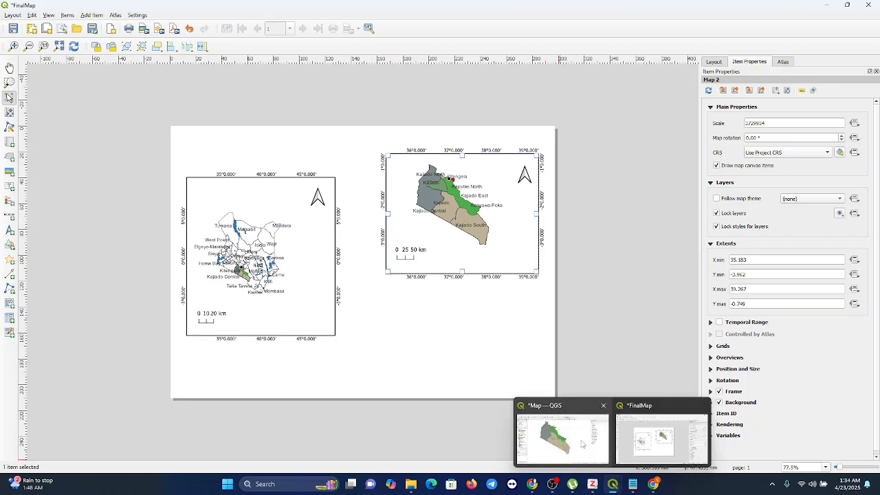
{"action": "left_click", "coordinate": [564, 444]}
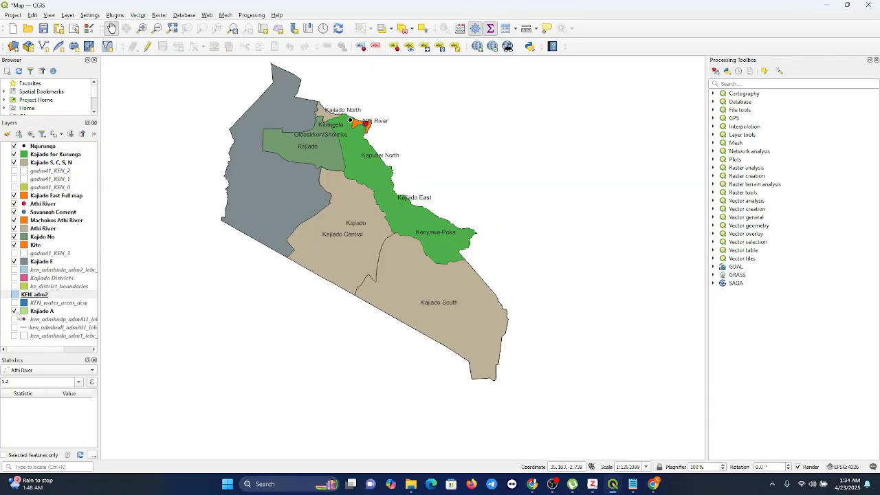
Hide the Kajiado A, Kajiado E, Kite, Kajido No, Machokos Athi River and tan Athi River polygon layers
{"action": "left_click", "coordinate": [14, 311]}
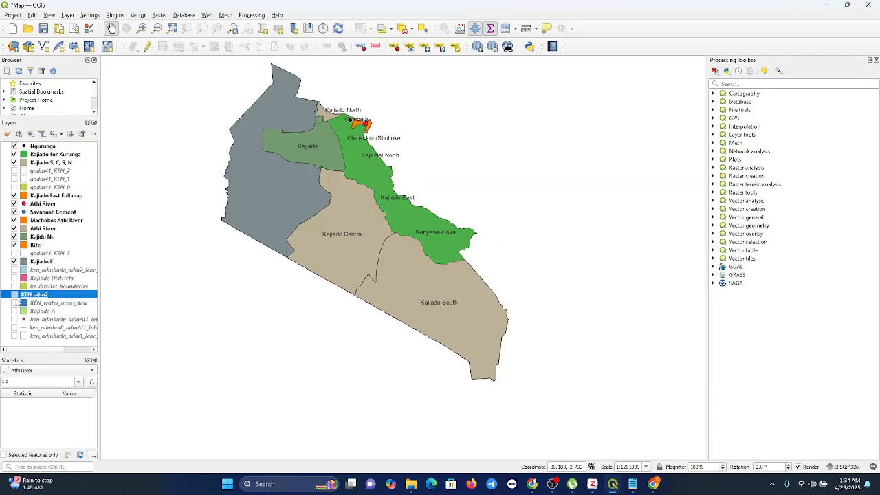
{"action": "left_click", "coordinate": [14, 262]}
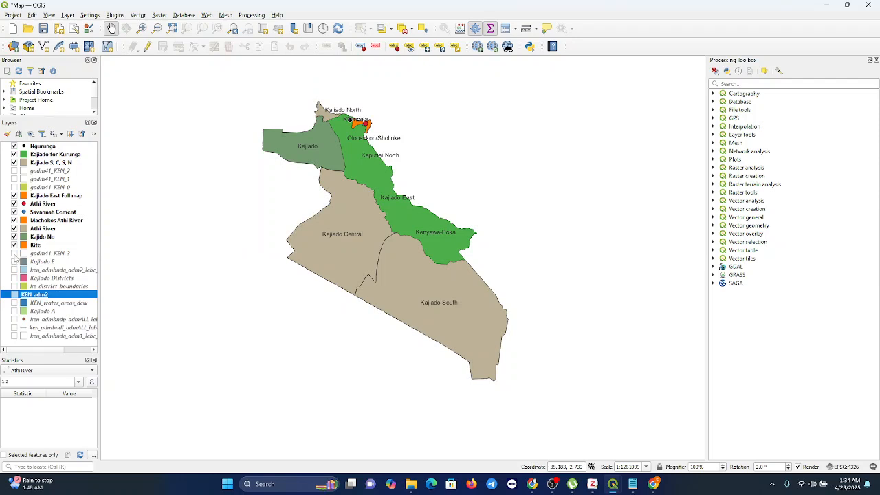
{"action": "left_click", "coordinate": [13, 245]}
{"action": "left_click", "coordinate": [14, 237]}
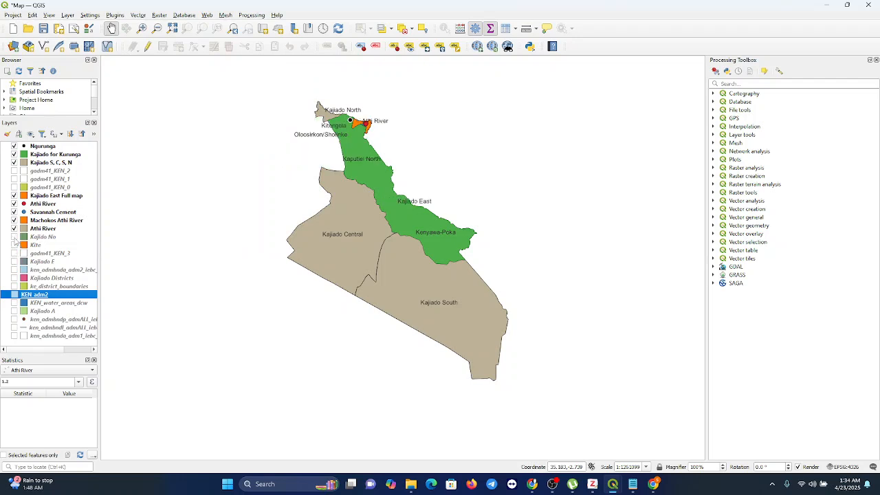
{"action": "left_click", "coordinate": [14, 228]}
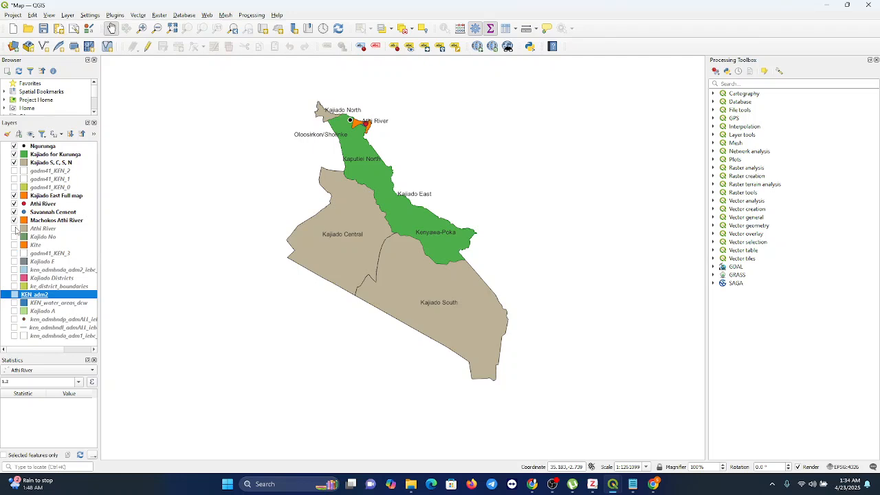
{"action": "left_click", "coordinate": [14, 220]}
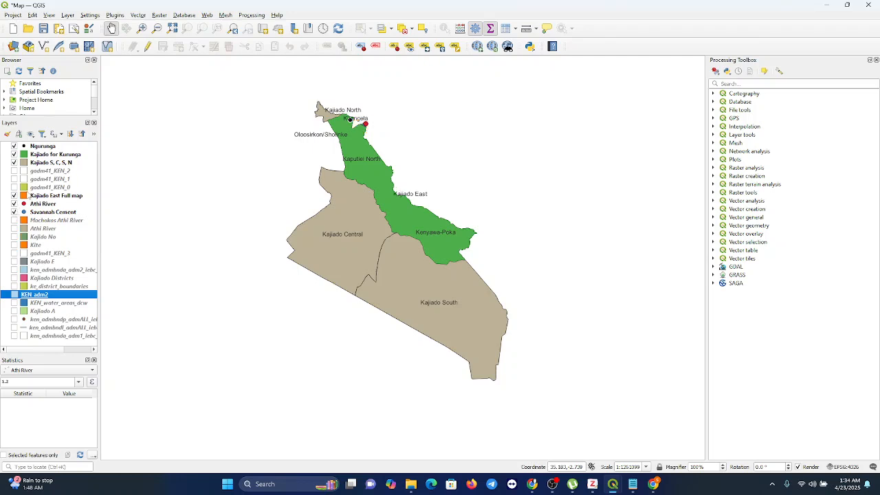
Hide the Kajiado East Full map layer and show the Machokos Athi River layer again
{"action": "left_click", "coordinate": [15, 195]}
{"action": "left_click", "coordinate": [15, 195]}
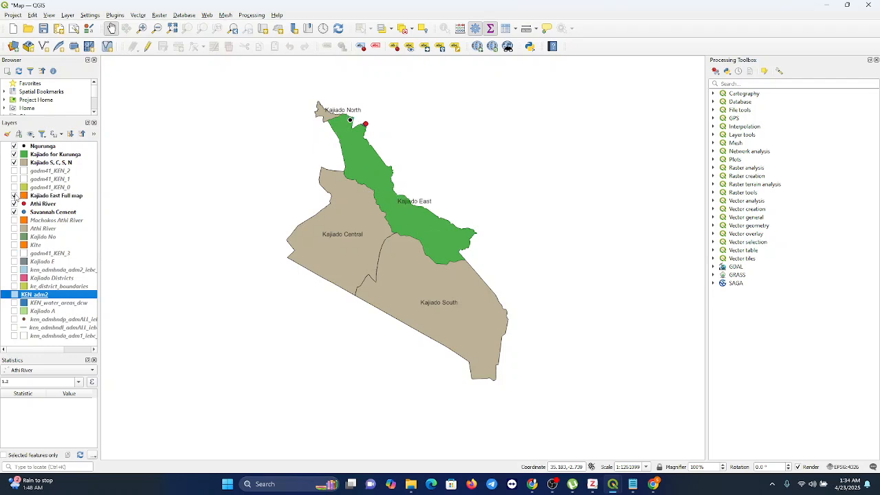
{"action": "left_click", "coordinate": [15, 195]}
{"action": "left_click", "coordinate": [14, 220]}
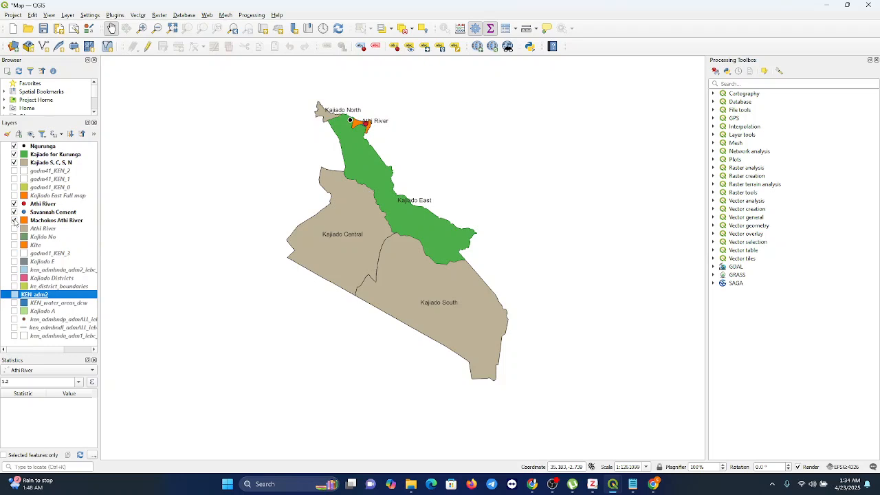
Hide the Kajiado for Kurunga and Kajiado S, C, S, N layers, and show the Kite layer
{"action": "left_click", "coordinate": [13, 154]}
{"action": "left_click", "coordinate": [14, 163]}
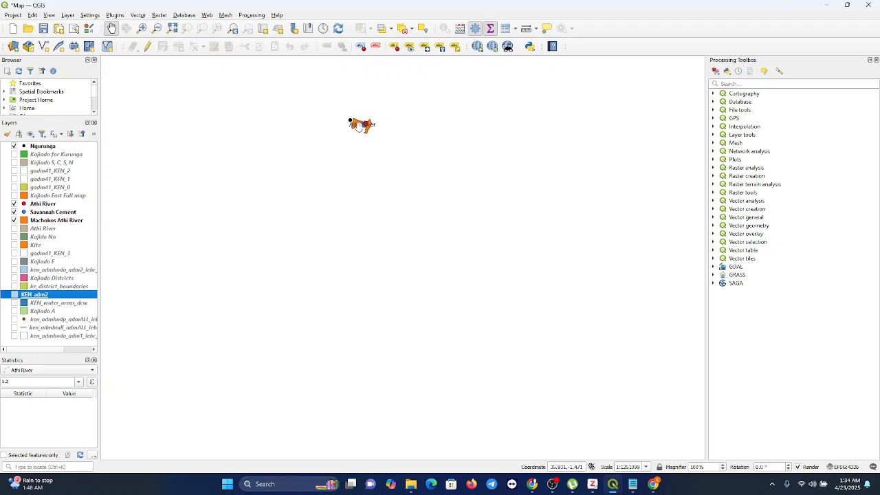
{"action": "left_click_drag", "start_coordinate": [358, 132], "coordinate": [371, 231]}
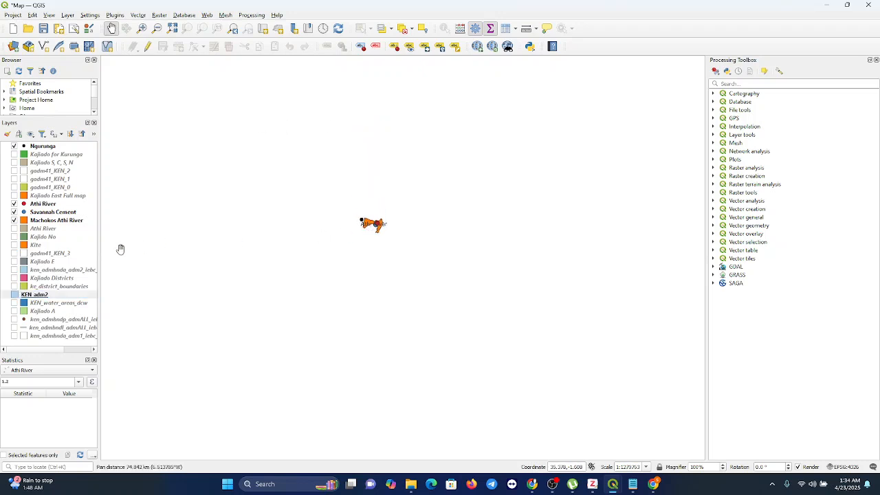
{"action": "left_click", "coordinate": [15, 244]}
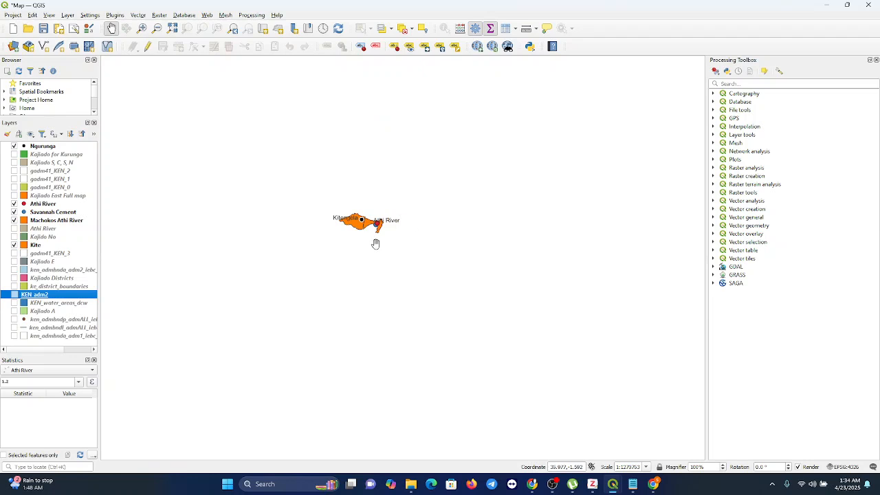
Frame the Kitengela and Athi River areas so that together they fill the map canvas
{"action": "left_click", "coordinate": [51, 16]}
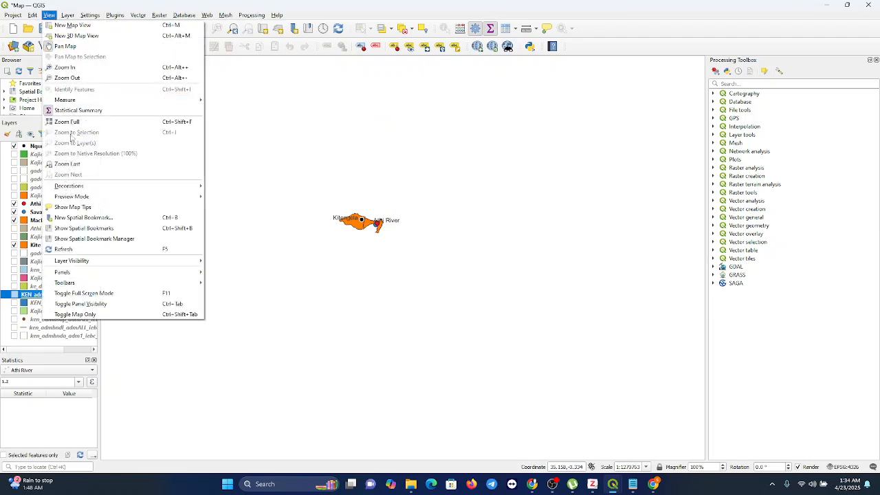
{"action": "left_click", "coordinate": [67, 121]}
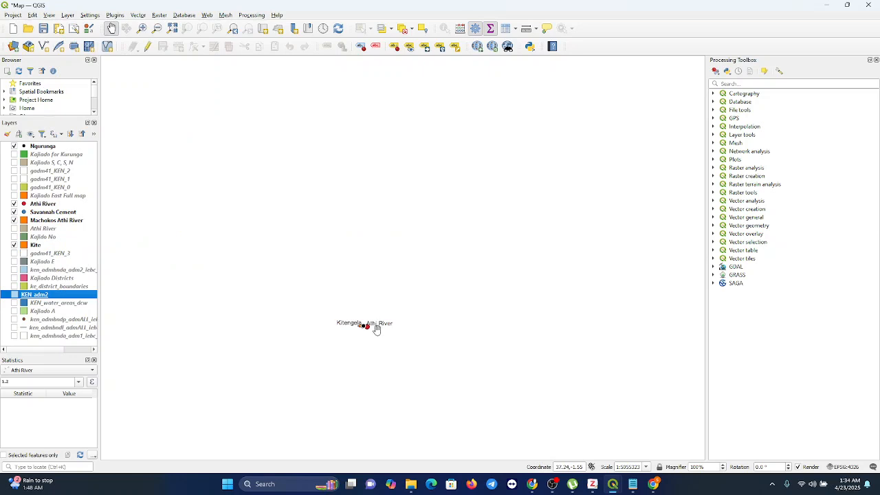
{"action": "scroll", "coordinate": [377, 329], "scroll_direction": "up", "scroll_amount": 3}
{"action": "scroll", "coordinate": [377, 329], "scroll_direction": "up", "scroll_amount": 2}
{"action": "left_click_drag", "start_coordinate": [363, 324], "coordinate": [356, 230]}
{"action": "scroll", "coordinate": [364, 230], "scroll_direction": "up", "scroll_amount": 2}
{"action": "scroll", "coordinate": [369, 230], "scroll_direction": "up", "scroll_amount": 2}
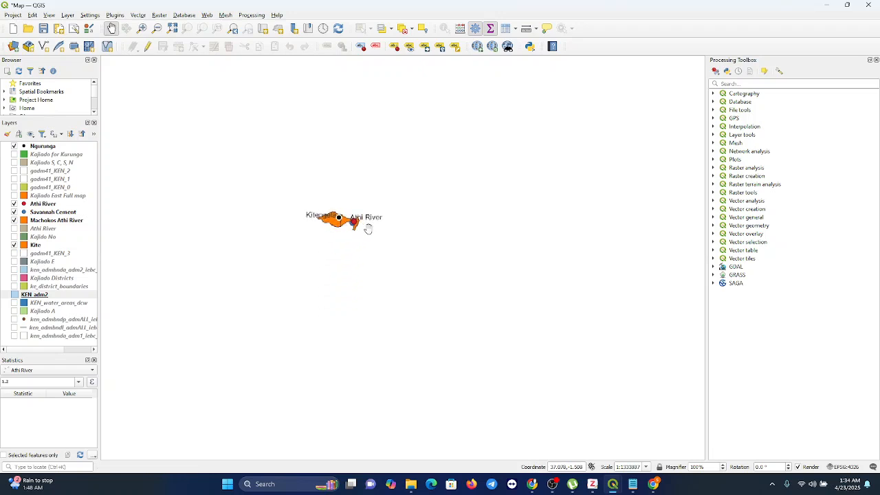
{"action": "scroll", "coordinate": [369, 230], "scroll_direction": "up", "scroll_amount": 2}
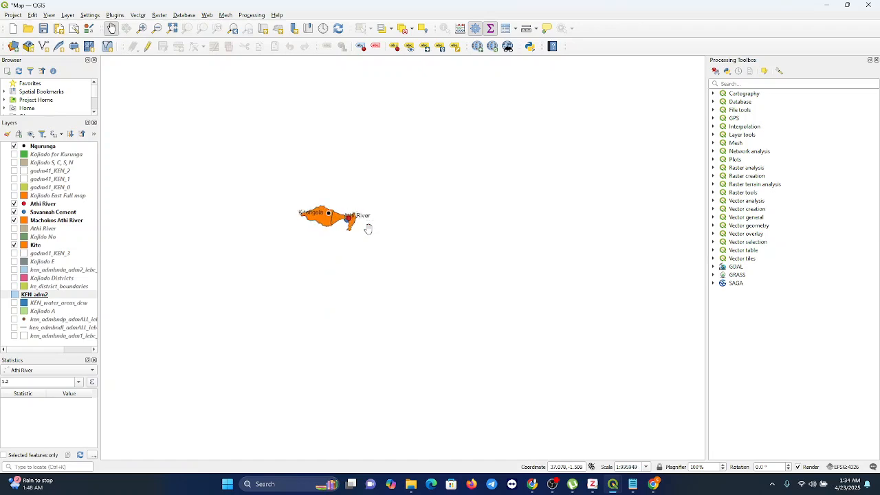
{"action": "scroll", "coordinate": [303, 231], "scroll_direction": "up", "scroll_amount": 2}
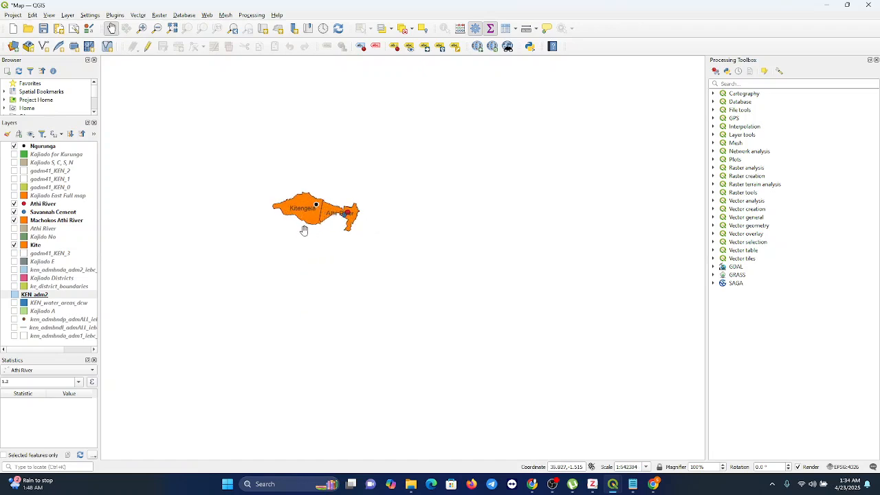
{"action": "scroll", "coordinate": [296, 230], "scroll_direction": "up", "scroll_amount": 2}
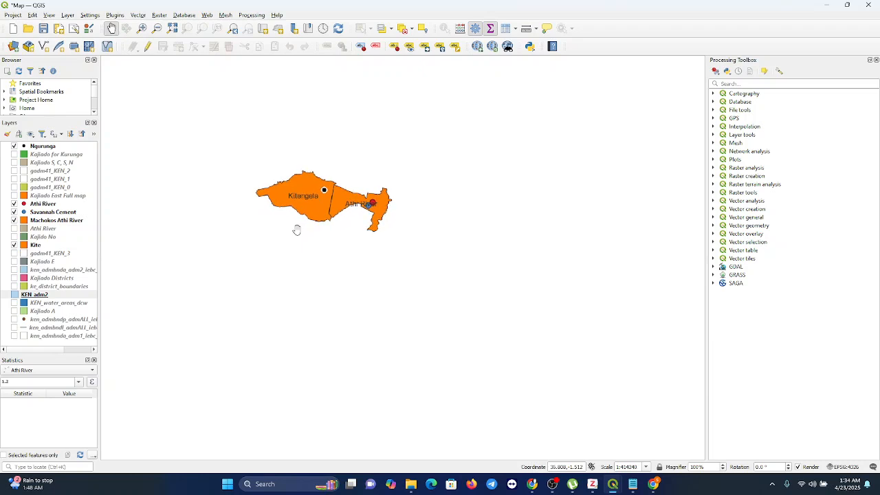
{"action": "scroll", "coordinate": [278, 227], "scroll_direction": "up", "scroll_amount": 2}
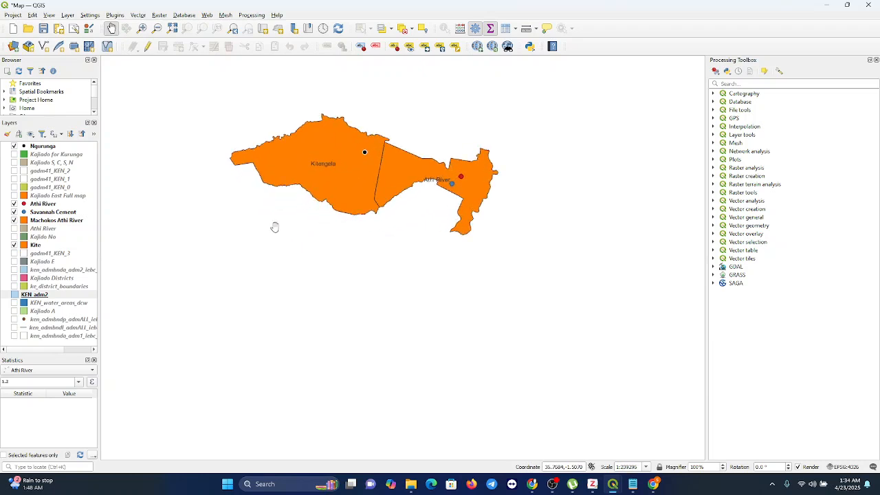
{"action": "scroll", "coordinate": [269, 227], "scroll_direction": "up", "scroll_amount": 1}
{"action": "left_click_drag", "start_coordinate": [333, 146], "coordinate": [322, 253]}
{"action": "scroll", "coordinate": [321, 253], "scroll_direction": "up", "scroll_amount": 2}
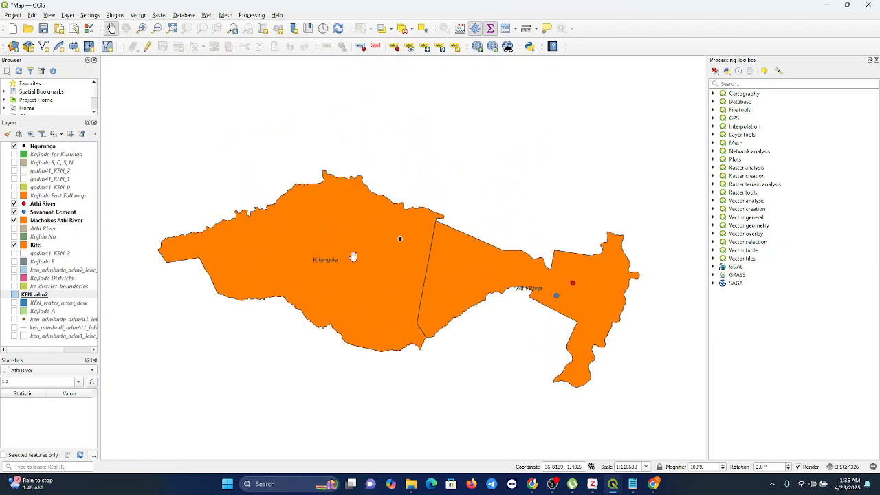
Switch to the FinalMap print layout and add a map of the Kitengela and Athi River areas beneath the Kajiado map
{"action": "mouse_move", "coordinate": [616, 487]}
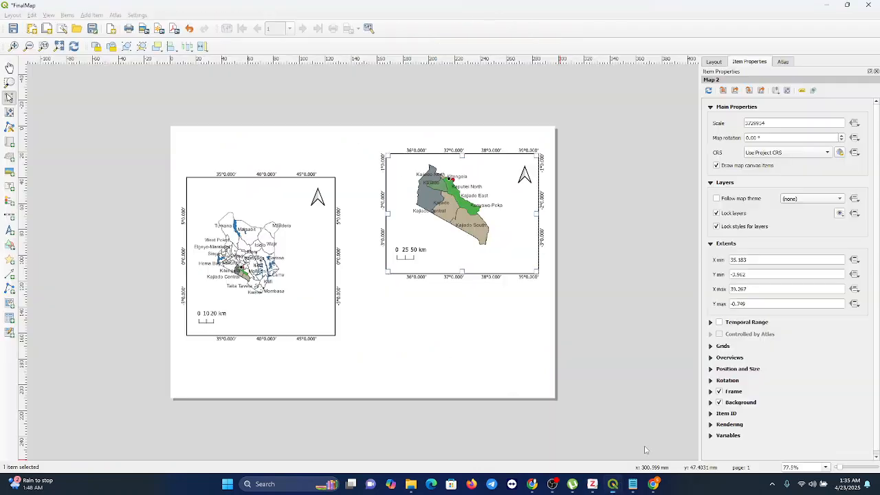
{"action": "left_click", "coordinate": [661, 436]}
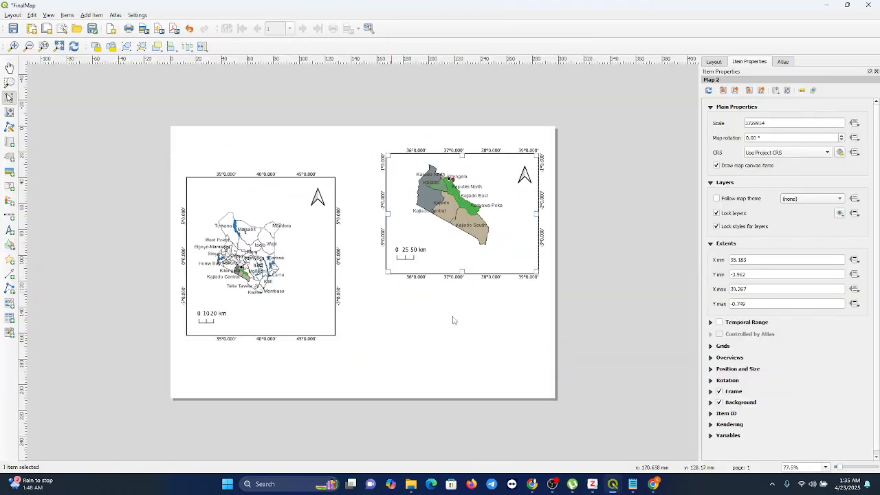
{"action": "left_click", "coordinate": [9, 142]}
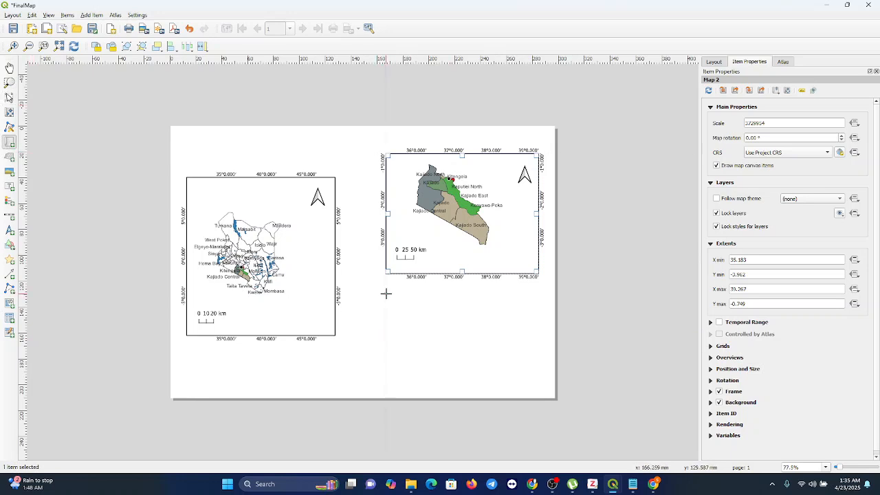
{"action": "left_click_drag", "start_coordinate": [382, 294], "coordinate": [543, 387]}
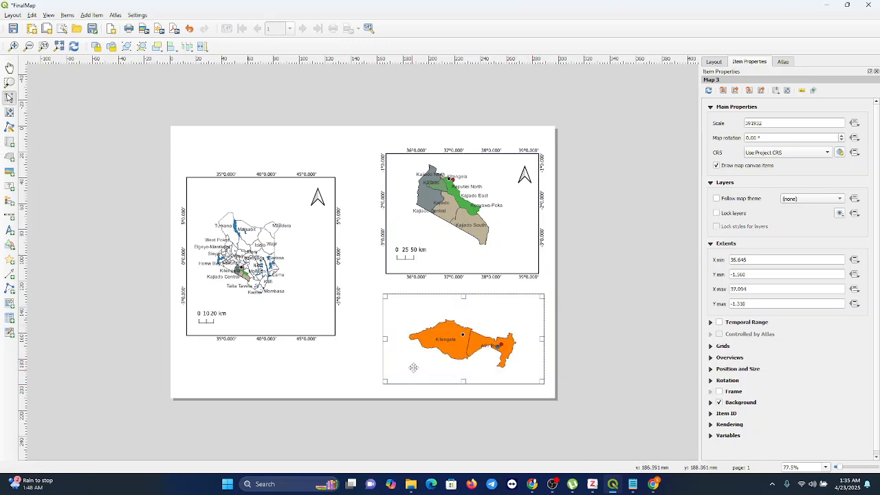
Add a grid to the Kitengela–Athi River map with a Line Border frame style and grid type Frame and annotations only
{"action": "left_click", "coordinate": [723, 346]}
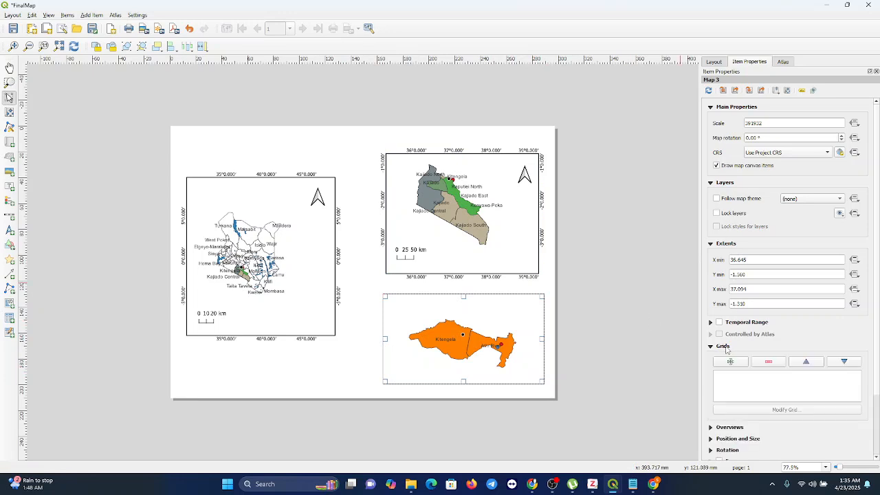
{"action": "left_click", "coordinate": [730, 361]}
{"action": "left_click", "coordinate": [726, 375]}
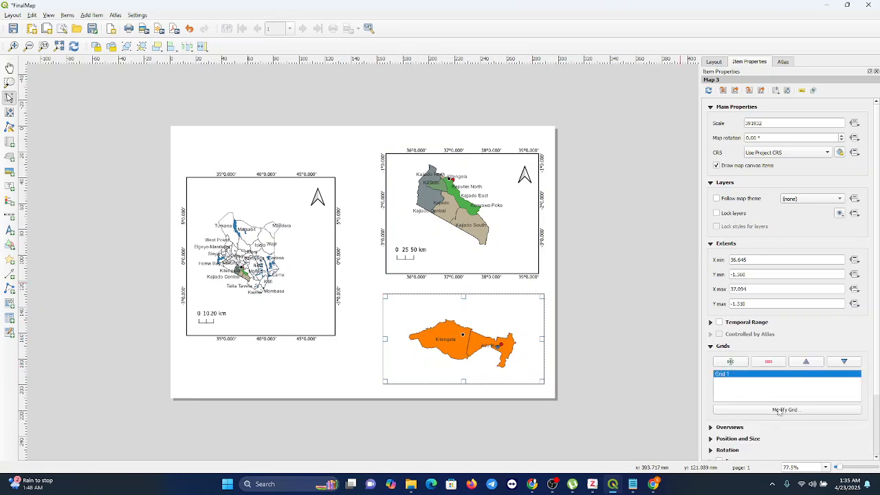
{"action": "left_click", "coordinate": [793, 410]}
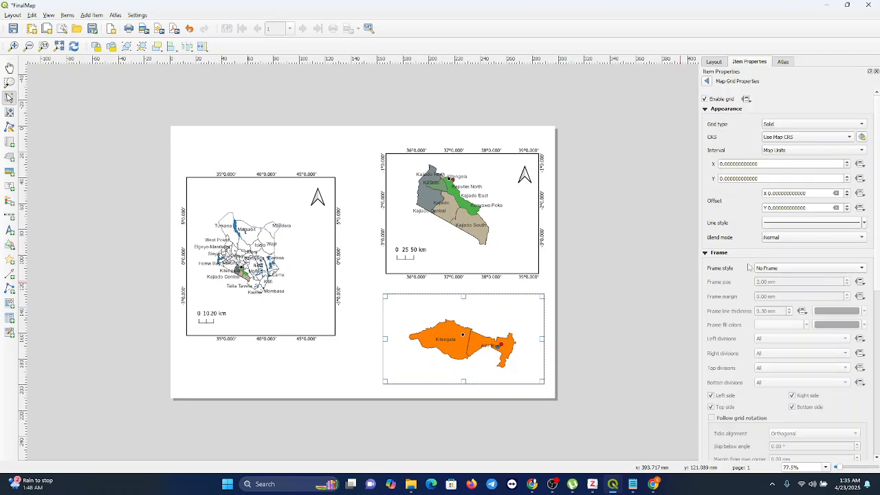
{"action": "left_click", "coordinate": [802, 269]}
{"action": "left_click", "coordinate": [779, 326]}
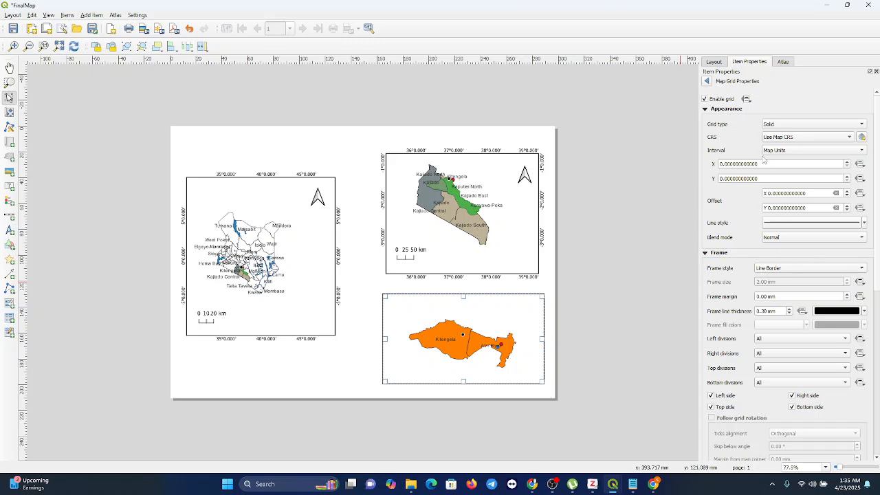
{"action": "left_click", "coordinate": [772, 125]}
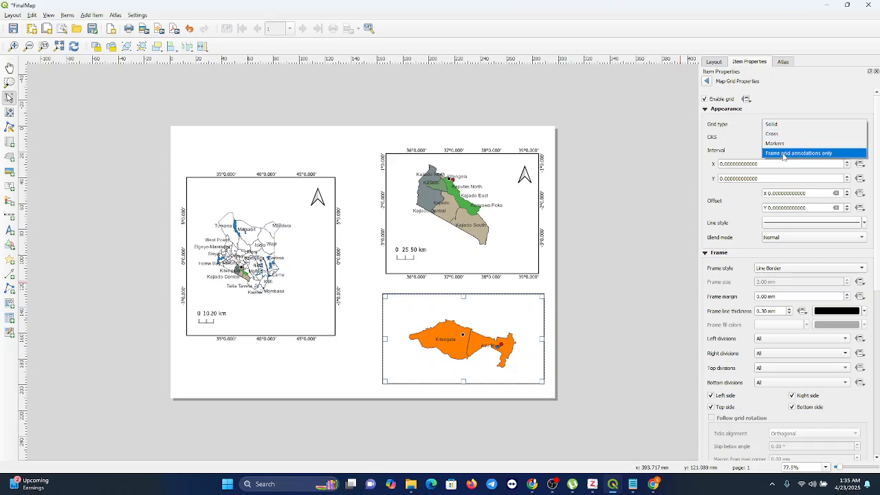
{"action": "left_click", "coordinate": [783, 153]}
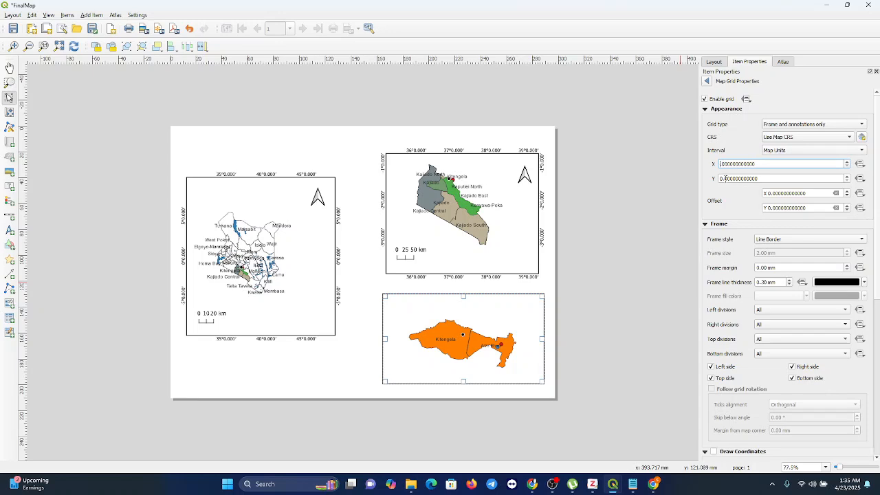
Set the X interval of the Kitengela–Athi River map's grid to 0.1 map units
{"action": "left_click", "coordinate": [723, 178]}
{"action": "left_click", "coordinate": [725, 164]}
{"action": "type", "text": "1"}
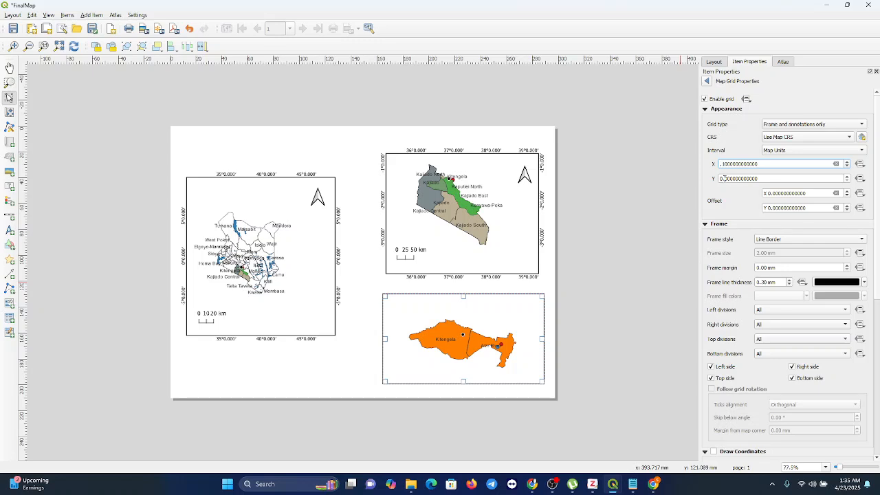
{"action": "left_click", "coordinate": [726, 179]}
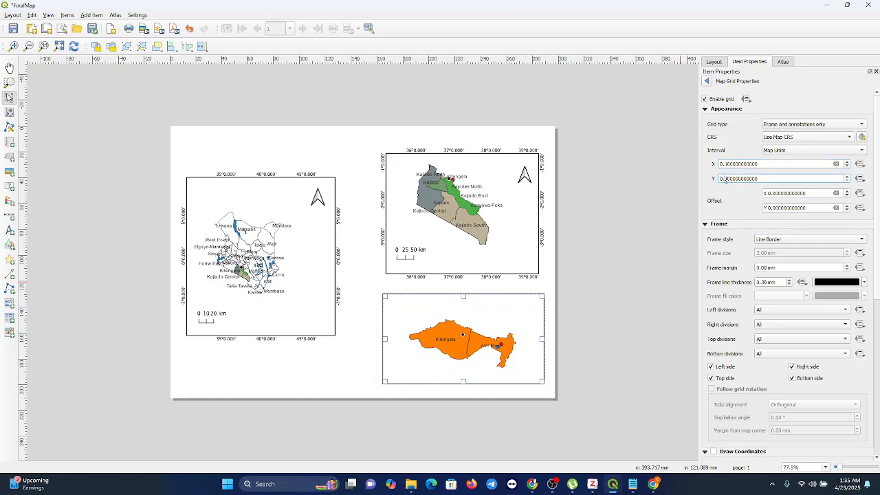
{"action": "left_click", "coordinate": [728, 164]}
{"action": "left_click", "coordinate": [730, 179]}
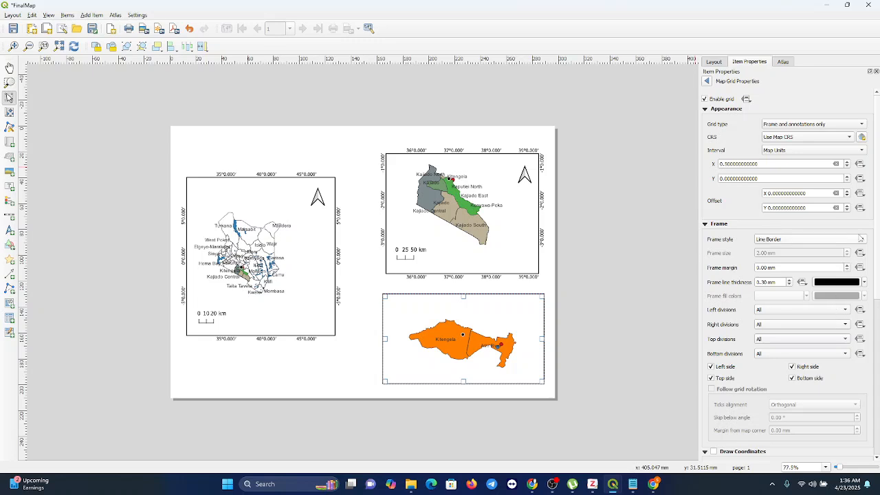
Return to the Kitengela–Athi River map's main properties and enable its frame
{"action": "left_click", "coordinate": [706, 82]}
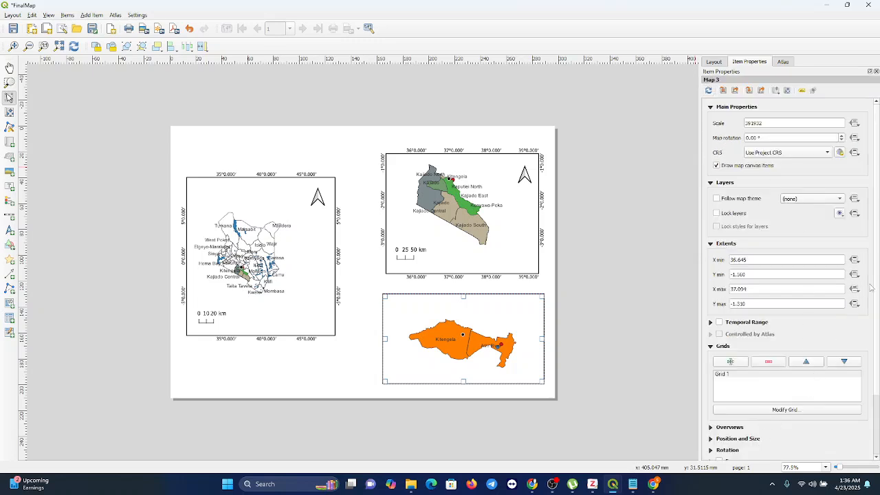
{"action": "scroll", "coordinate": [873, 286], "scroll_direction": "down", "scroll_amount": 3}
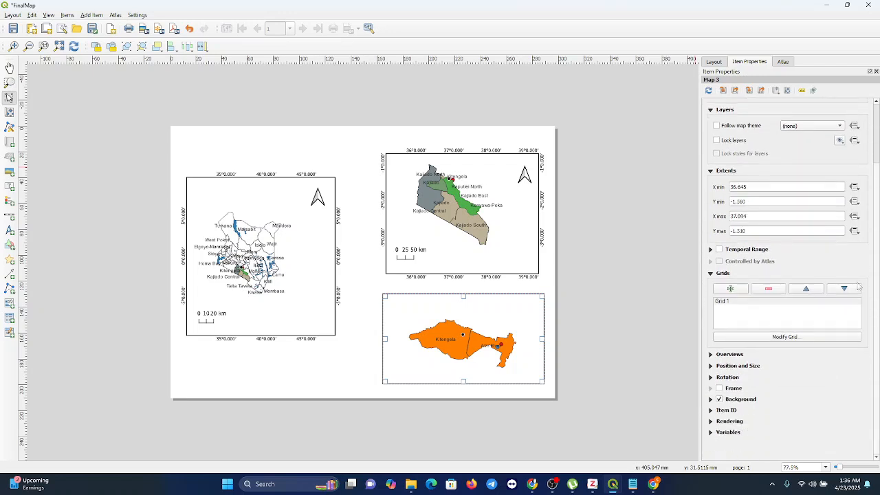
{"action": "left_click", "coordinate": [720, 389]}
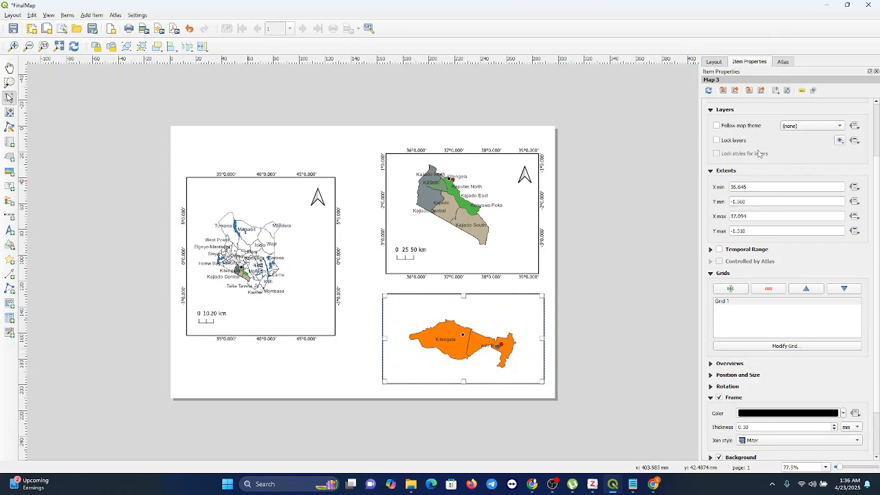
Reopen the map's grid settings, set the X and Y intervals to 0.1 map units, and refresh the layout
{"action": "left_click_drag", "start_coordinate": [876, 168], "coordinate": [876, 114]}
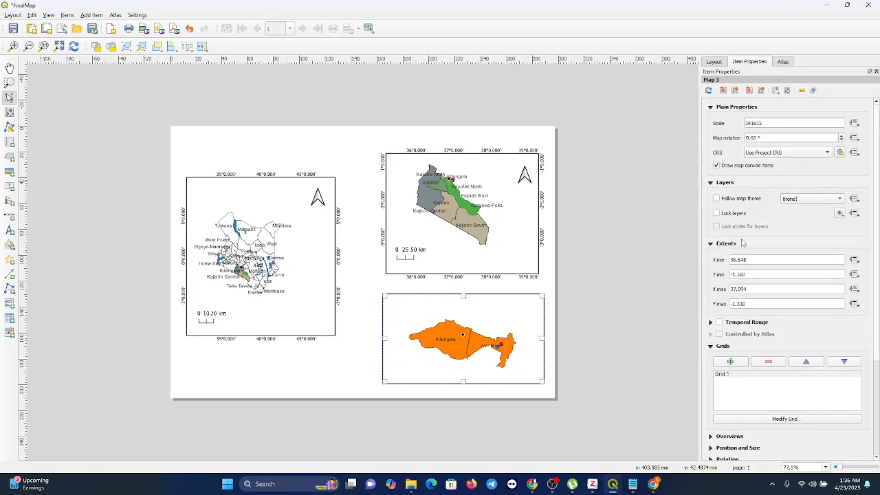
{"action": "left_click", "coordinate": [726, 375]}
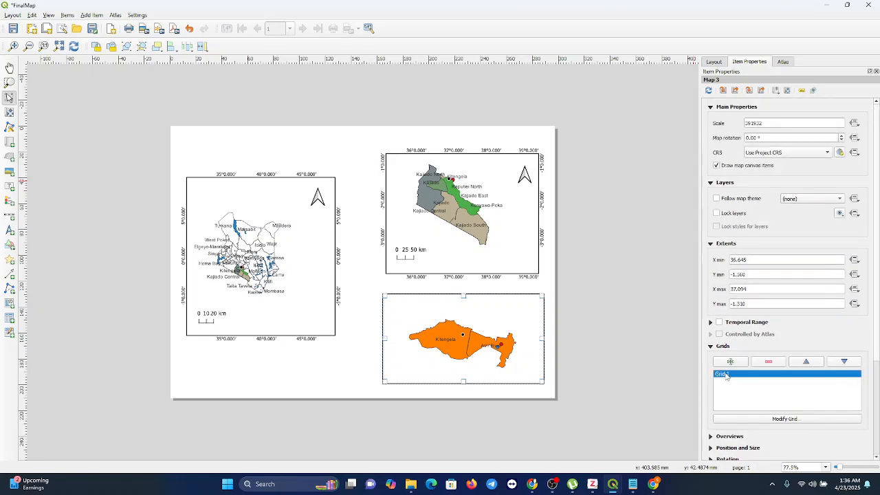
{"action": "left_click", "coordinate": [786, 419]}
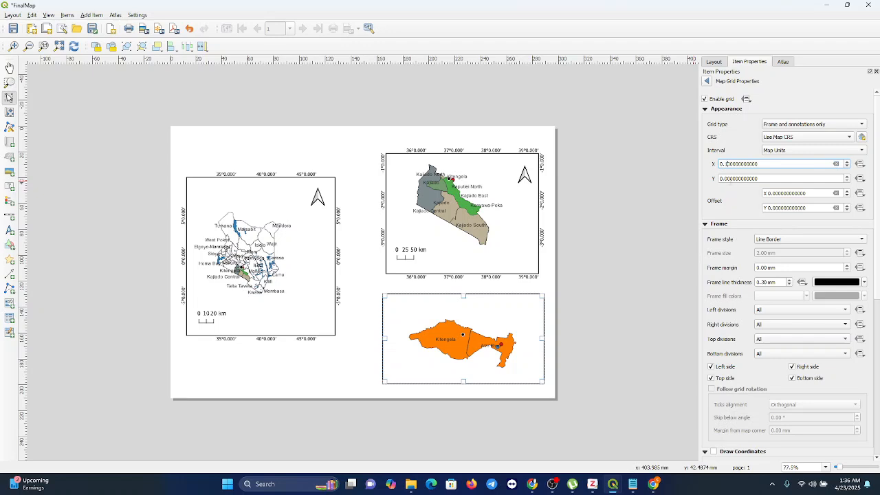
{"action": "left_click", "coordinate": [727, 180]}
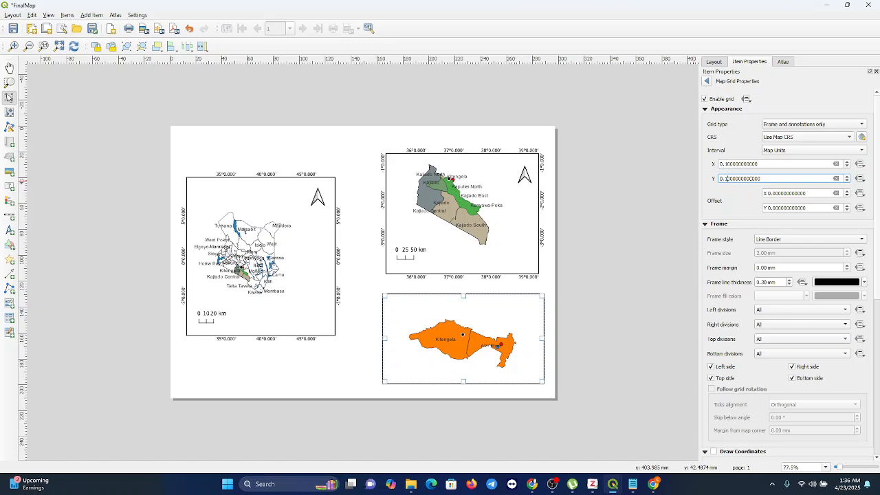
{"action": "left_click", "coordinate": [790, 125]}
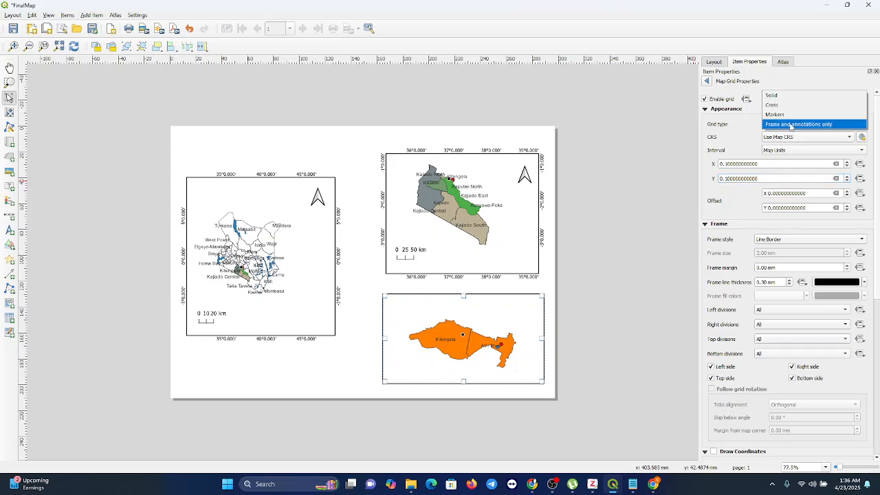
{"action": "left_click", "coordinate": [586, 297]}
{"action": "left_click", "coordinate": [586, 298]}
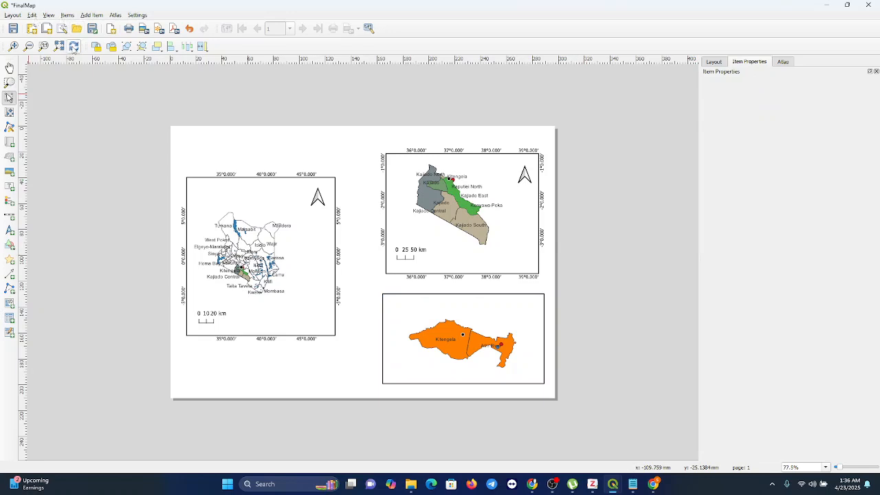
{"action": "left_click", "coordinate": [74, 49]}
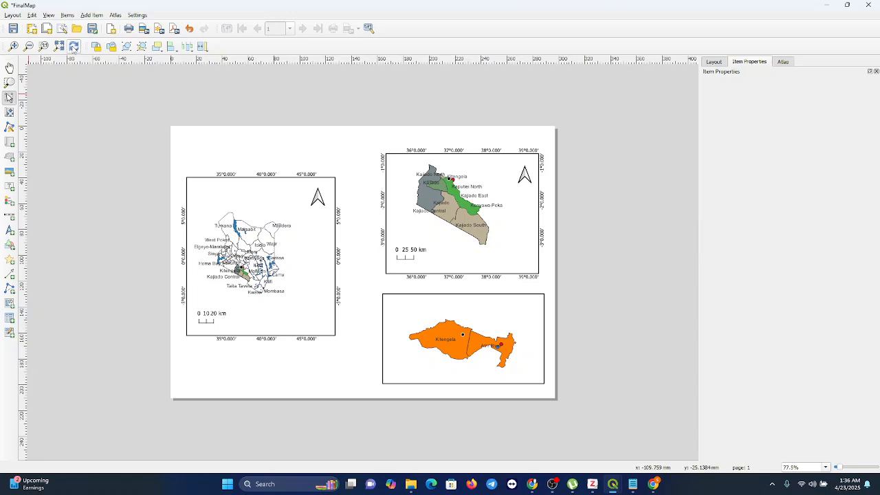
Delete the Kitengela–Athi River map from the layout
{"action": "left_click", "coordinate": [444, 362]}
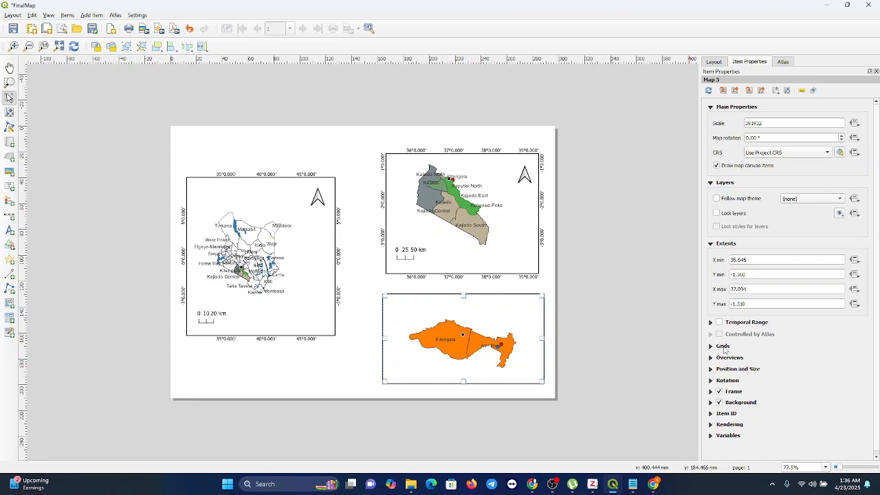
{"action": "left_click", "coordinate": [722, 347]}
{"action": "left_click", "coordinate": [721, 376]}
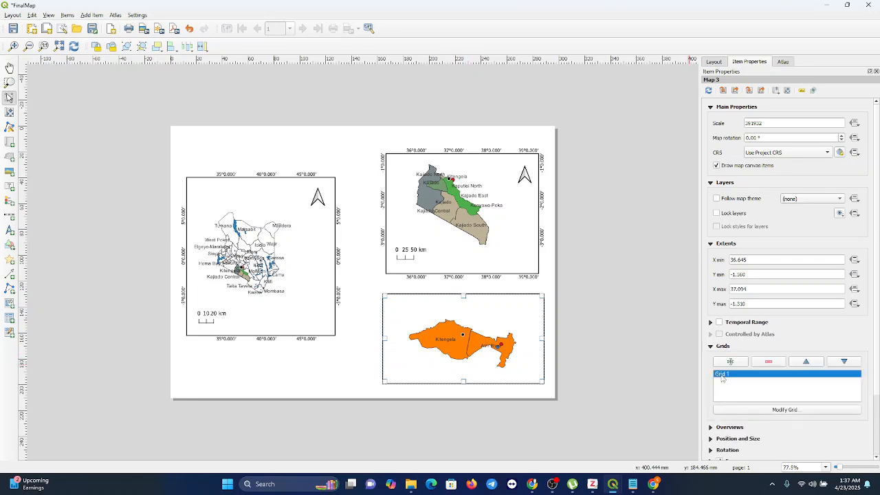
{"action": "key", "text": "Delete"}
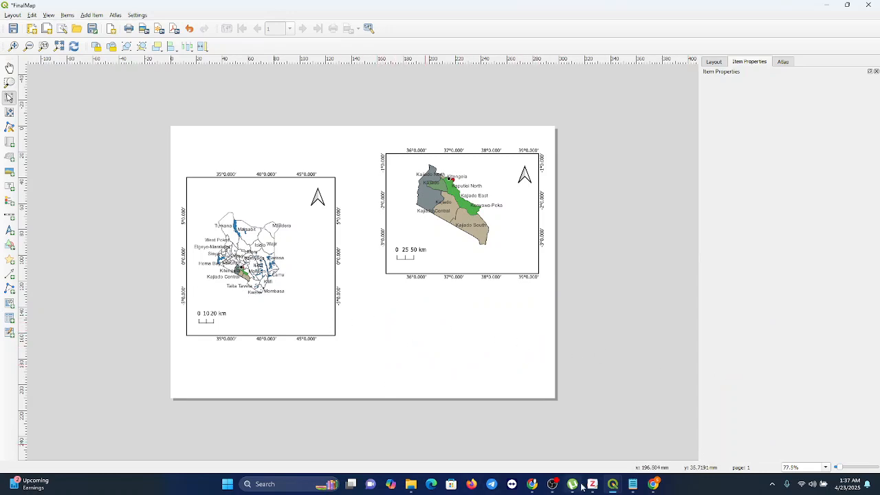
Switch to the main QGIS window and zoom out slightly to leave more space around Kitengela and Athi River
{"action": "mouse_move", "coordinate": [612, 485]}
{"action": "left_click", "coordinate": [540, 443]}
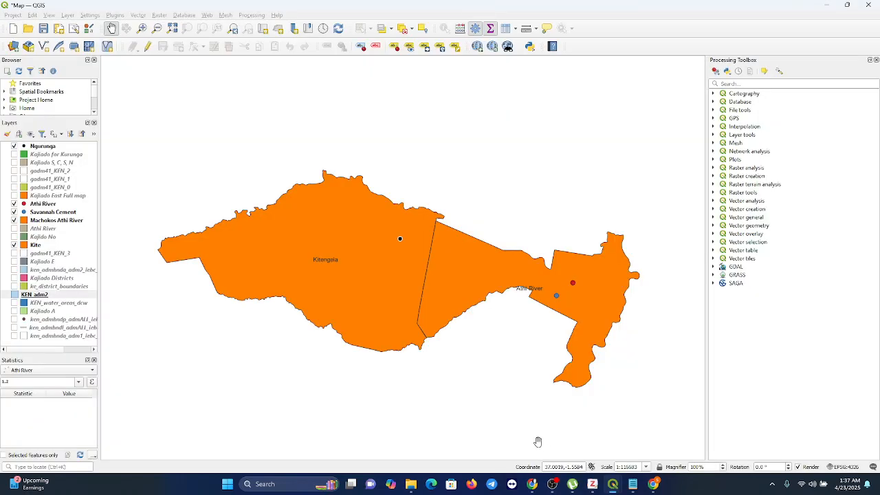
{"action": "scroll", "coordinate": [444, 289], "scroll_direction": "down", "scroll_amount": 2}
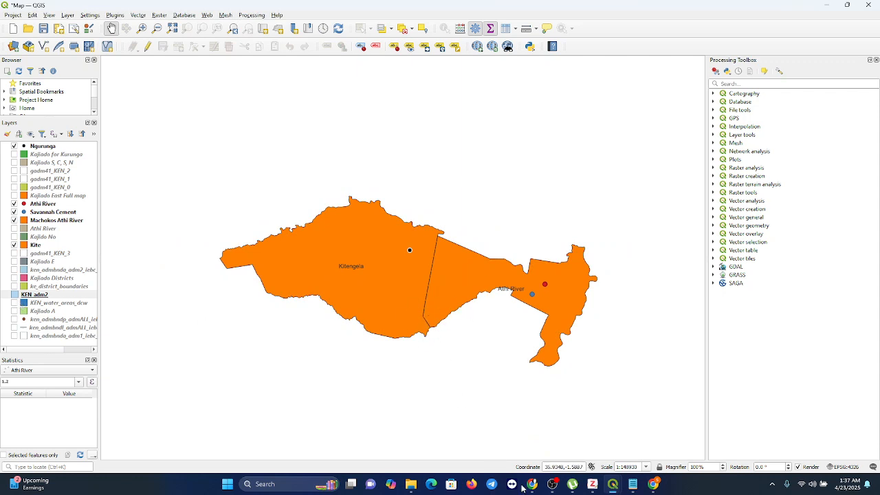
Back in the print layout, add the Kitengela–Athi River map again beneath the Kajiado map and enable its frame
{"action": "mouse_move", "coordinate": [616, 488]}
{"action": "left_click", "coordinate": [651, 440]}
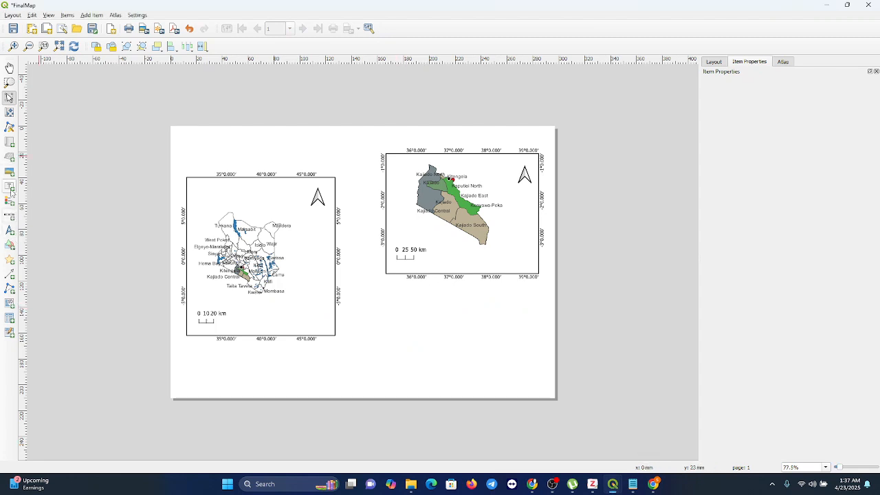
{"action": "left_click", "coordinate": [10, 142]}
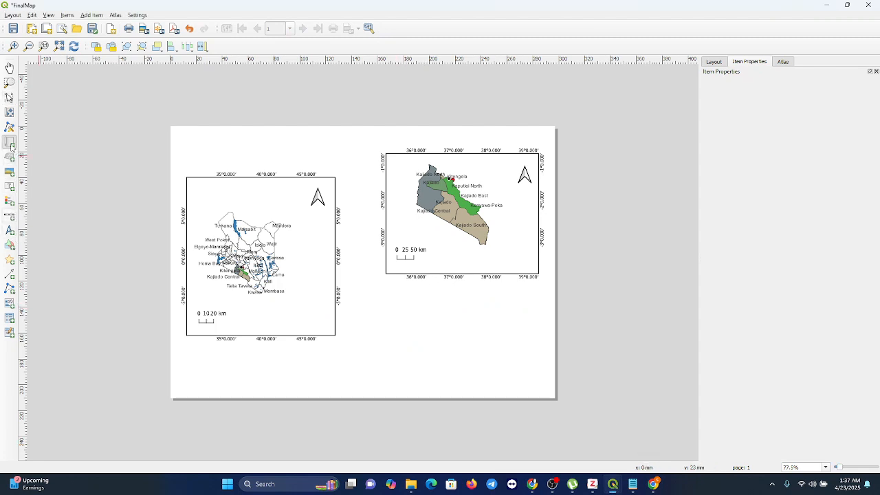
{"action": "left_click_drag", "start_coordinate": [373, 292], "coordinate": [540, 383]}
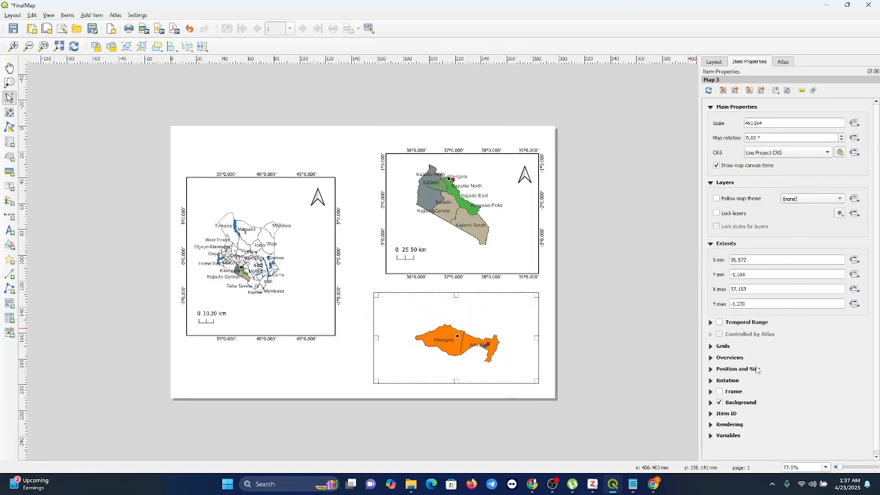
{"action": "left_click", "coordinate": [719, 392]}
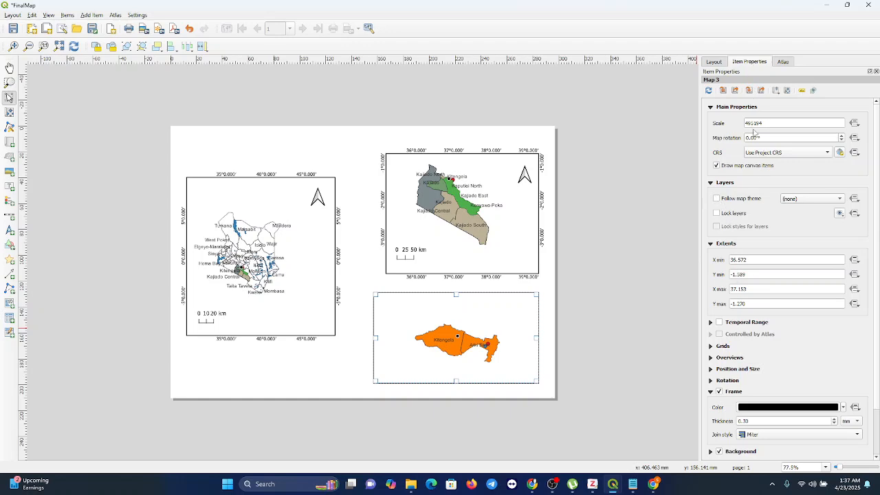
Add a grid to the new Kitengela–Athi River map with X and Y intervals of 0.1 map units
{"action": "left_click", "coordinate": [731, 347]}
{"action": "left_click", "coordinate": [730, 363]}
{"action": "left_click", "coordinate": [722, 376]}
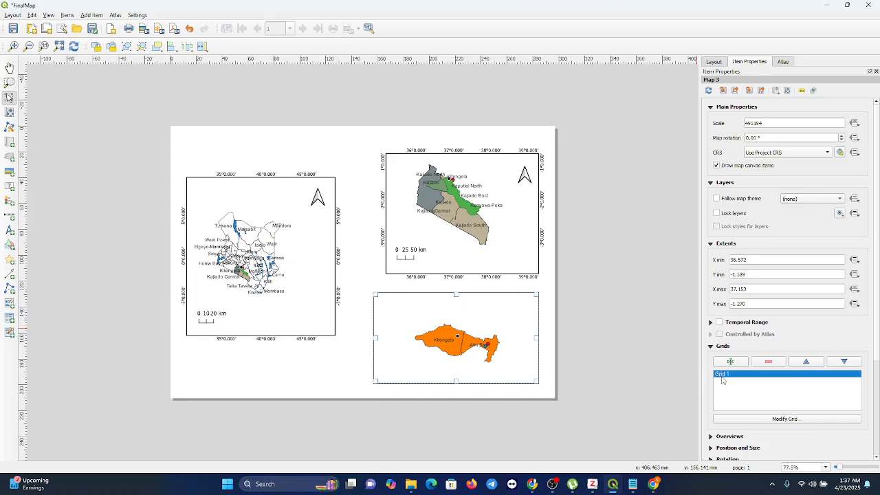
{"action": "left_click", "coordinate": [783, 418]}
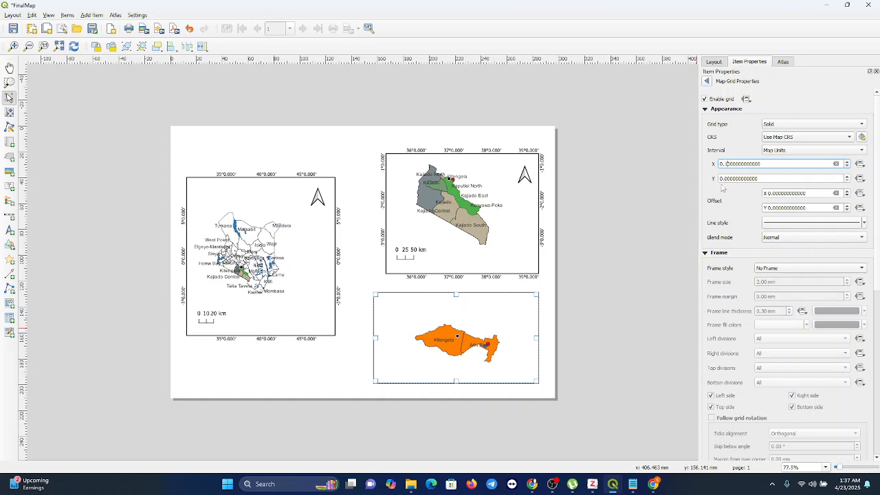
{"action": "left_click", "coordinate": [724, 179]}
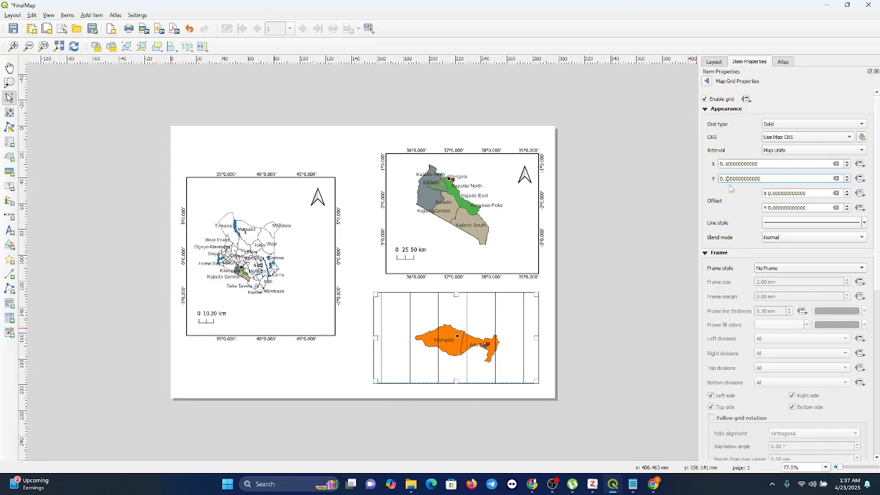
Set the Kitengela–Athi River map's grid type to Frame and annotations only, with a Line Border frame style
{"action": "left_click", "coordinate": [790, 125]}
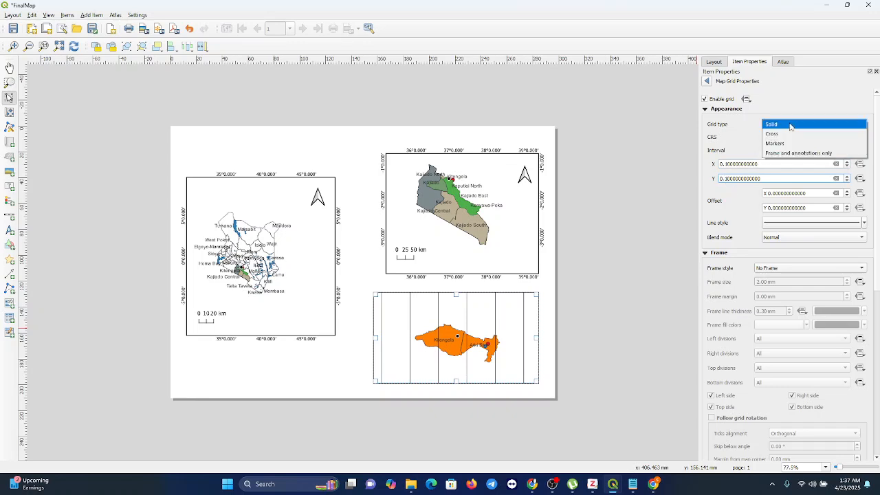
{"action": "left_click", "coordinate": [786, 154]}
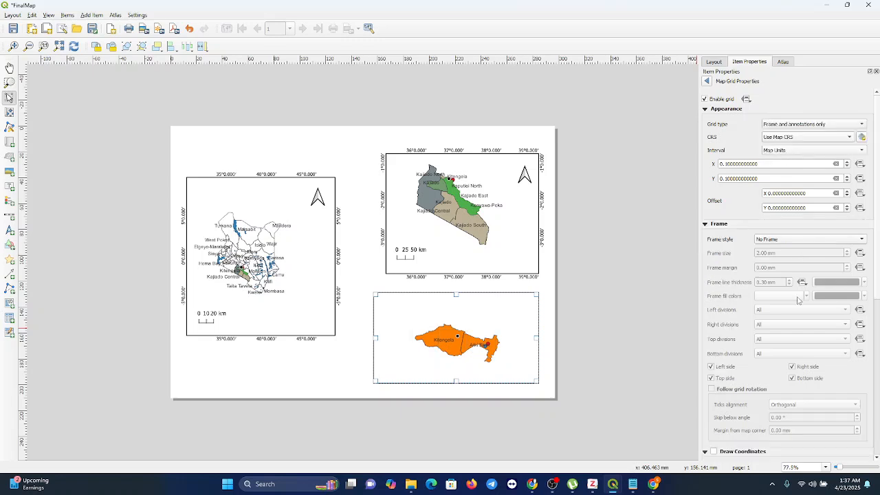
{"action": "left_click", "coordinate": [777, 240]}
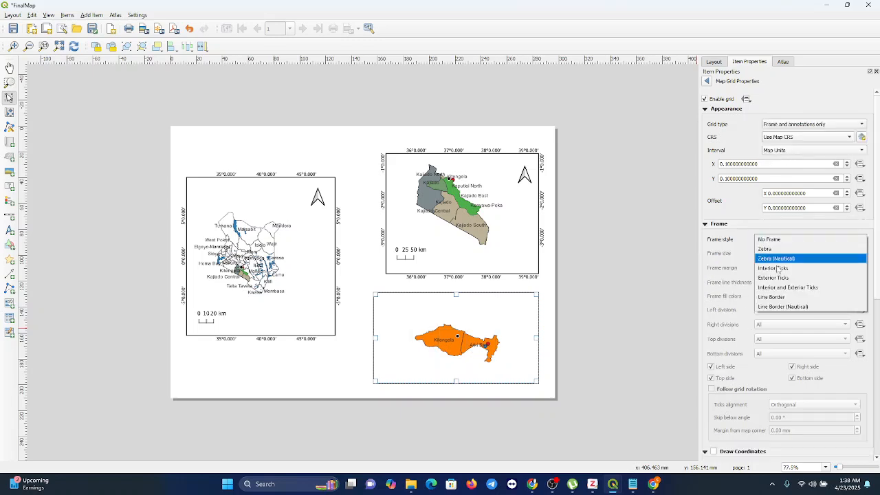
{"action": "left_click", "coordinate": [776, 299]}
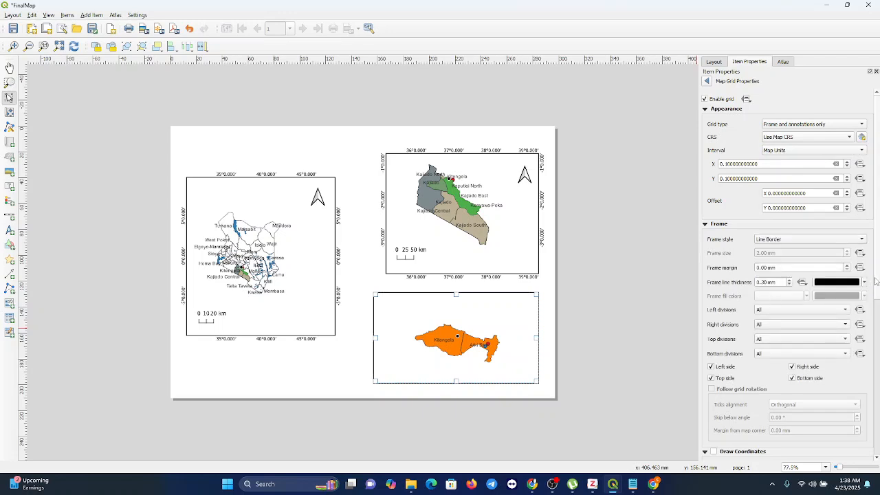
Draw coordinates on the Kitengela–Athi River grid, with left labels set to Vertical Ascending and right labels to Vertical Descending
{"action": "scroll", "coordinate": [867, 302], "scroll_direction": "down", "scroll_amount": 3}
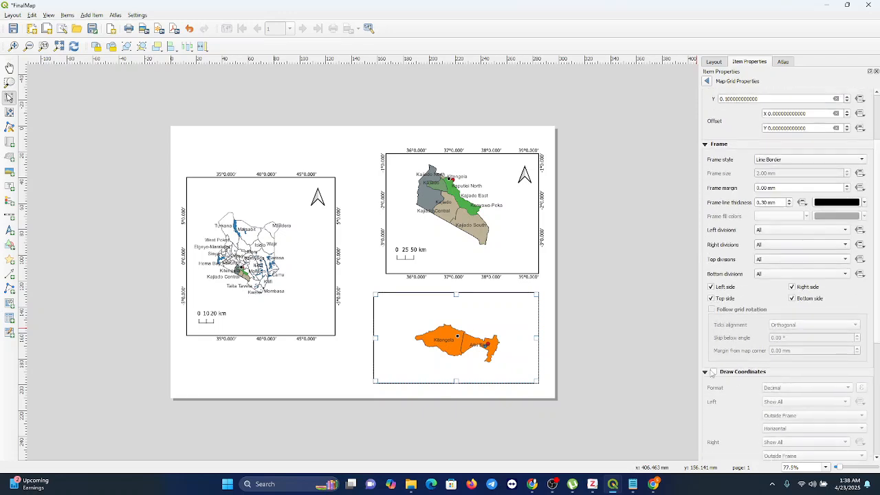
{"action": "left_click", "coordinate": [713, 372]}
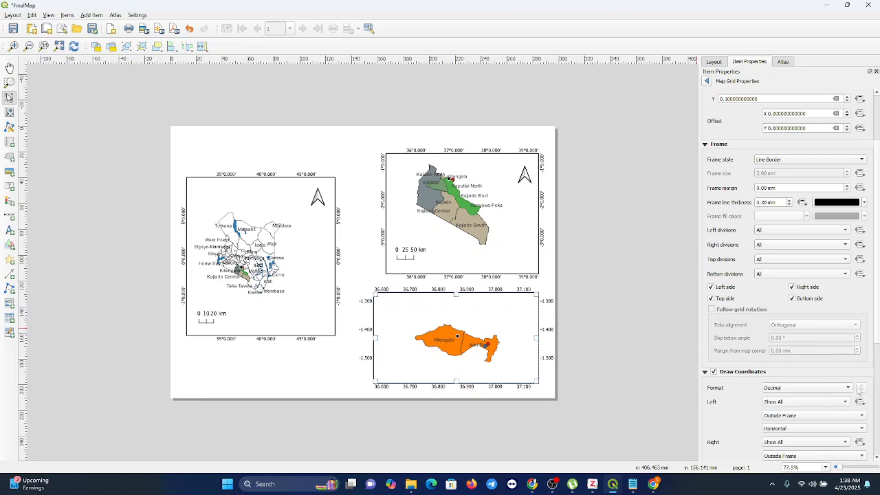
{"action": "scroll", "coordinate": [873, 333], "scroll_direction": "down", "scroll_amount": 3}
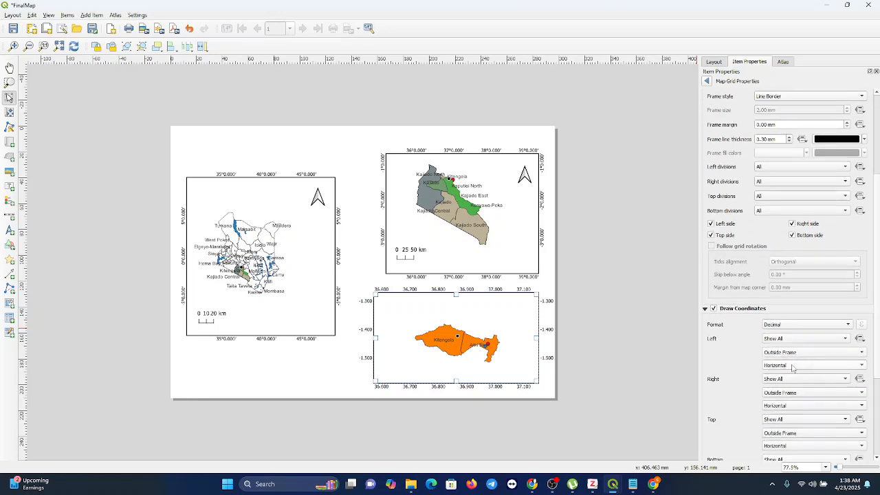
{"action": "left_click", "coordinate": [792, 365]}
{"action": "left_click", "coordinate": [787, 374]}
{"action": "scroll", "coordinate": [839, 364], "scroll_direction": "down", "scroll_amount": 3}
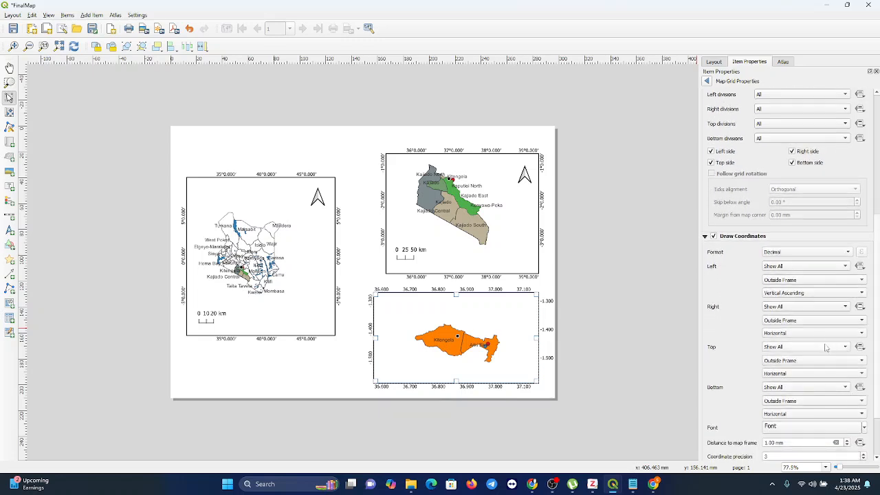
{"action": "left_click", "coordinate": [816, 335]}
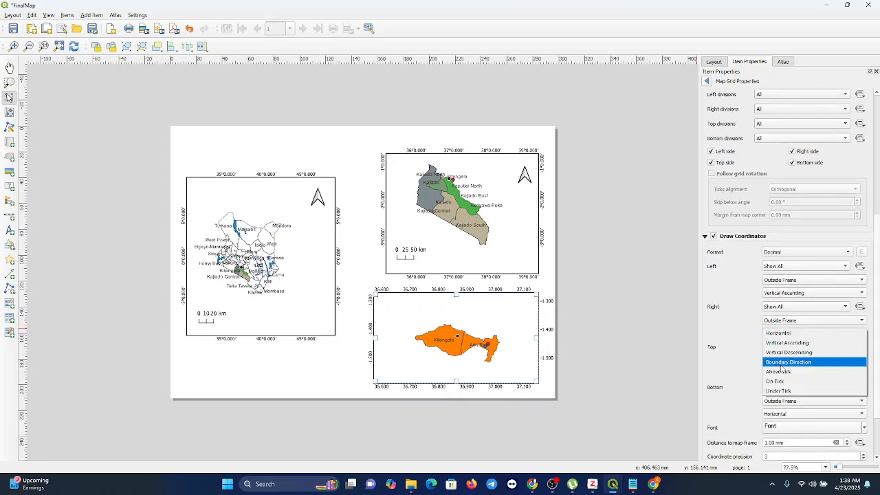
{"action": "left_click", "coordinate": [791, 352]}
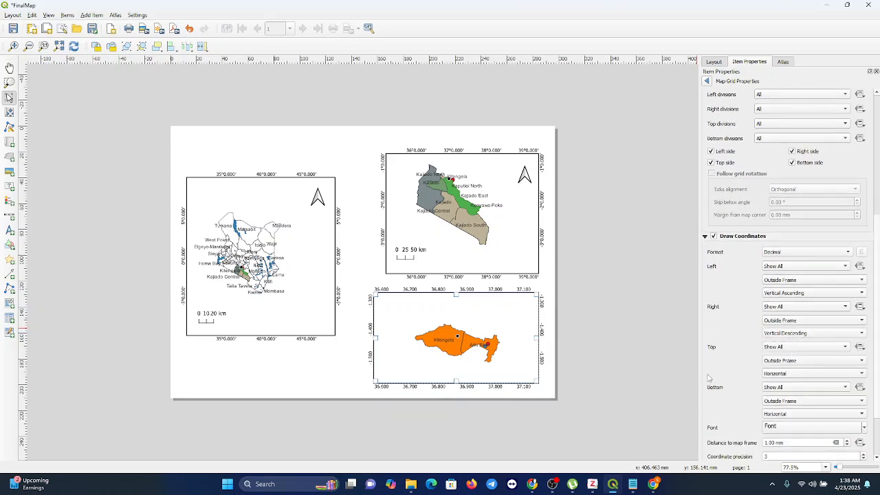
{"action": "left_click", "coordinate": [619, 383]}
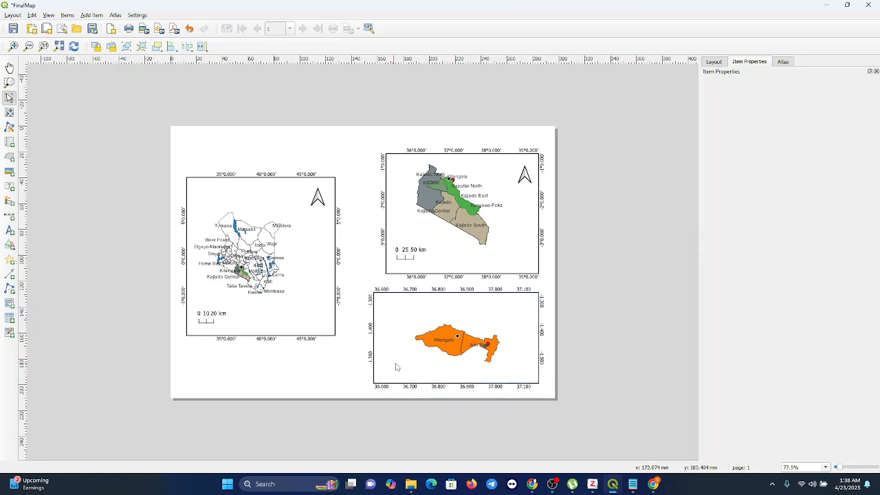
{"action": "left_click", "coordinate": [309, 384]}
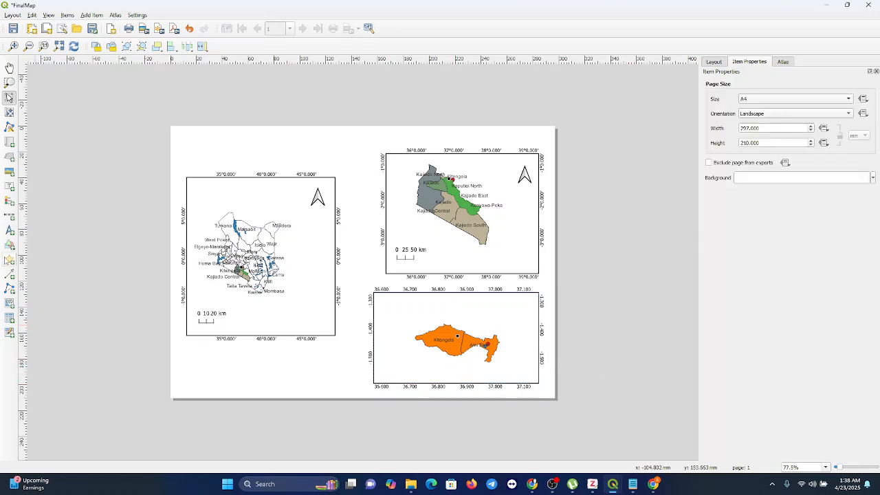
Add a scale bar in the lower left corner of the Kitengela–Athi River map using the Line Ticks Up style
{"action": "left_click", "coordinate": [10, 215]}
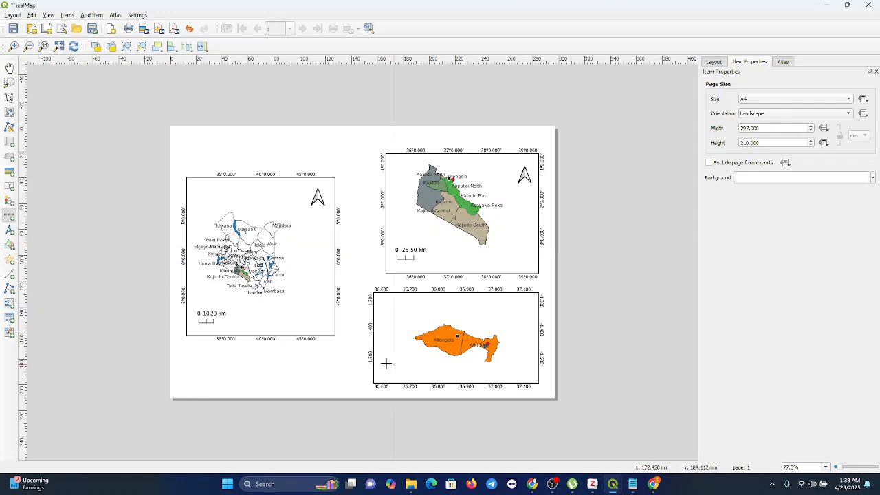
{"action": "left_click_drag", "start_coordinate": [385, 363], "coordinate": [450, 375]}
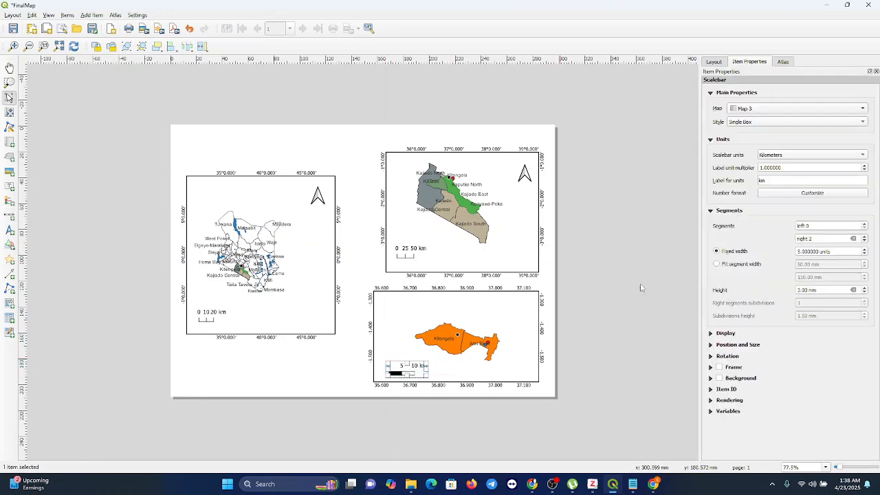
{"action": "left_click", "coordinate": [753, 124]}
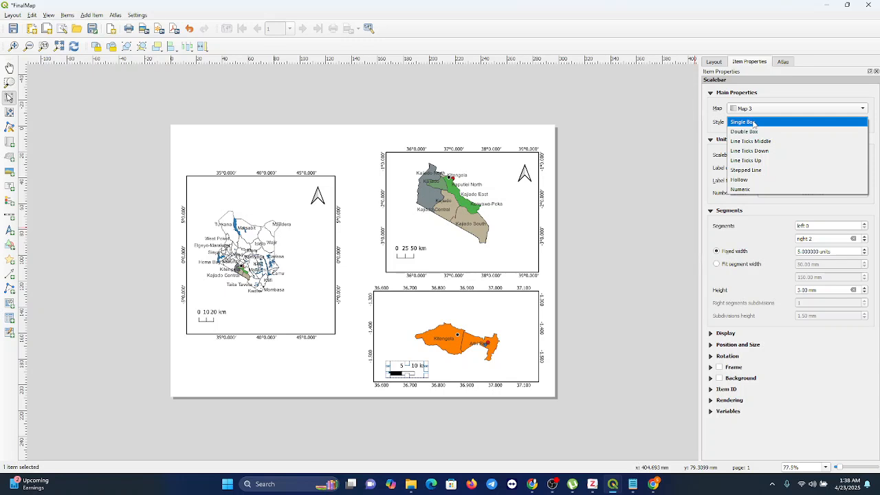
{"action": "left_click", "coordinate": [746, 160]}
Add a north arrow in the upper right corner of the Kitengela–Athi River map
{"action": "left_click", "coordinate": [491, 315]}
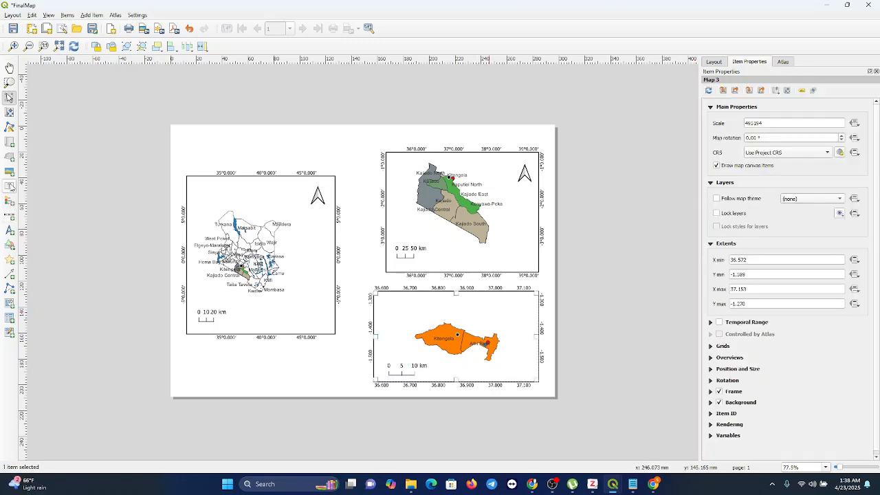
{"action": "left_click", "coordinate": [10, 231]}
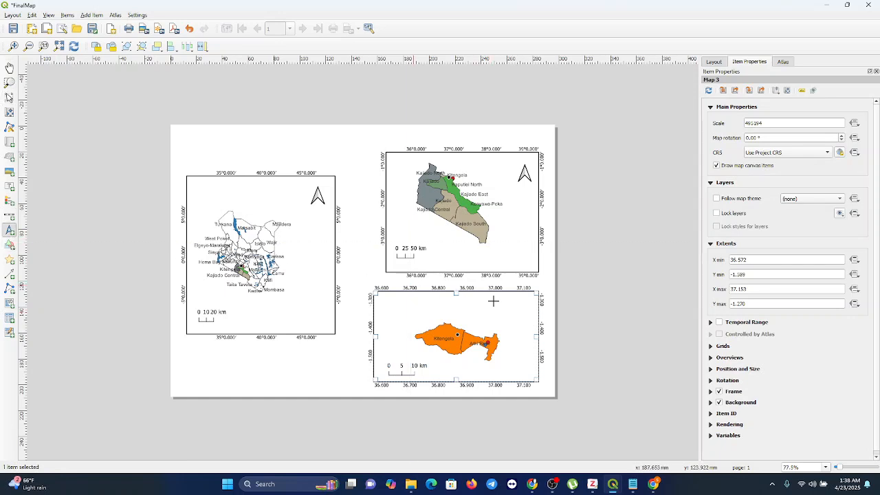
{"action": "left_click_drag", "start_coordinate": [515, 303], "coordinate": [528, 329]}
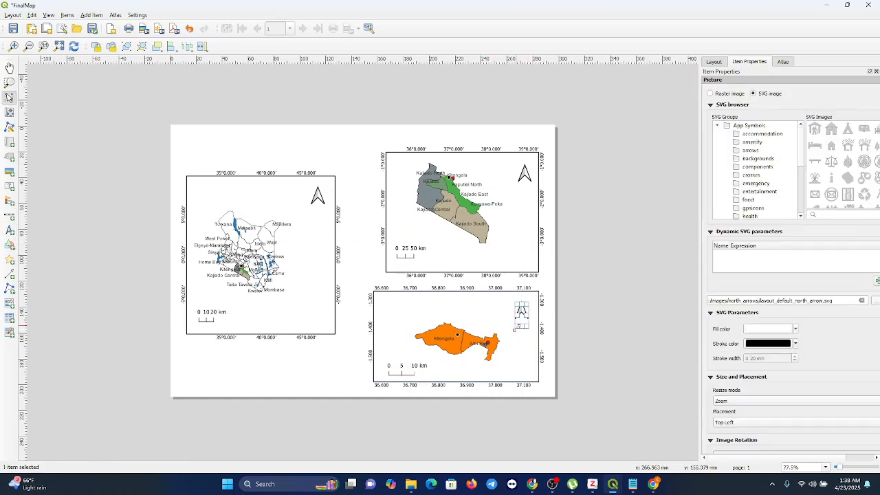
{"action": "left_click", "coordinate": [585, 333]}
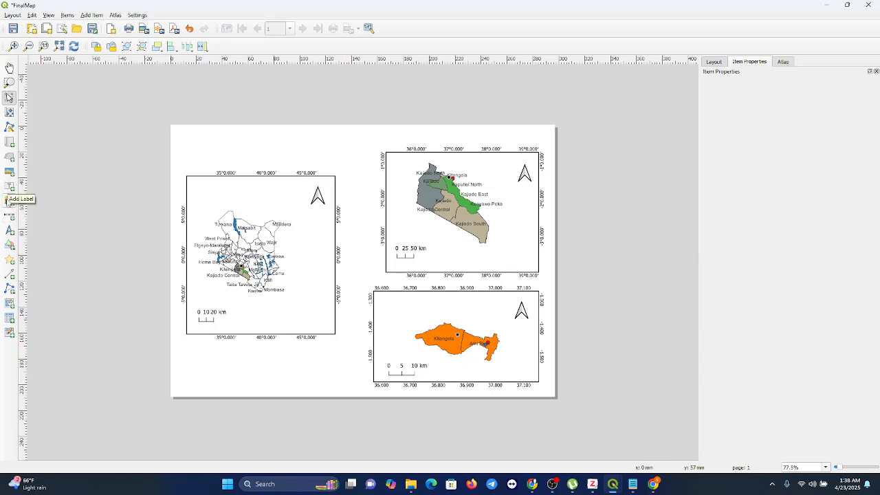
Add a legend below the lower right part of the Kenya map and turn off its auto update
{"action": "left_click", "coordinate": [10, 202]}
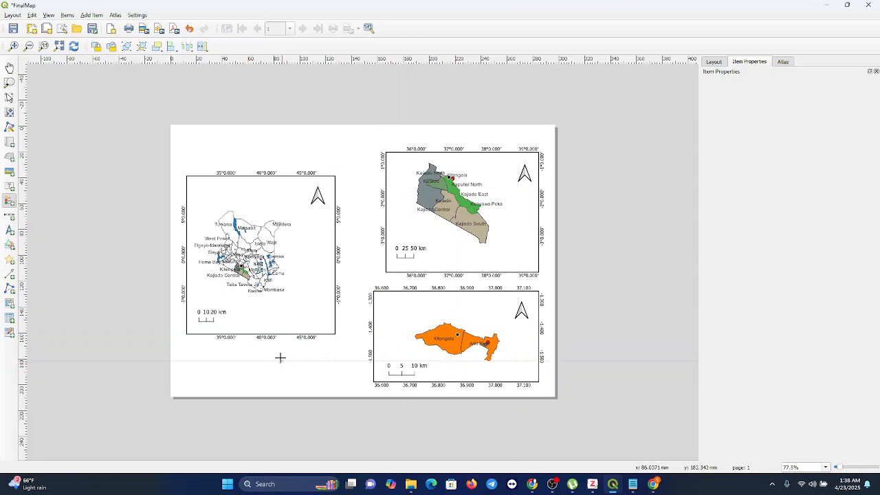
{"action": "left_click_drag", "start_coordinate": [296, 357], "coordinate": [353, 387]}
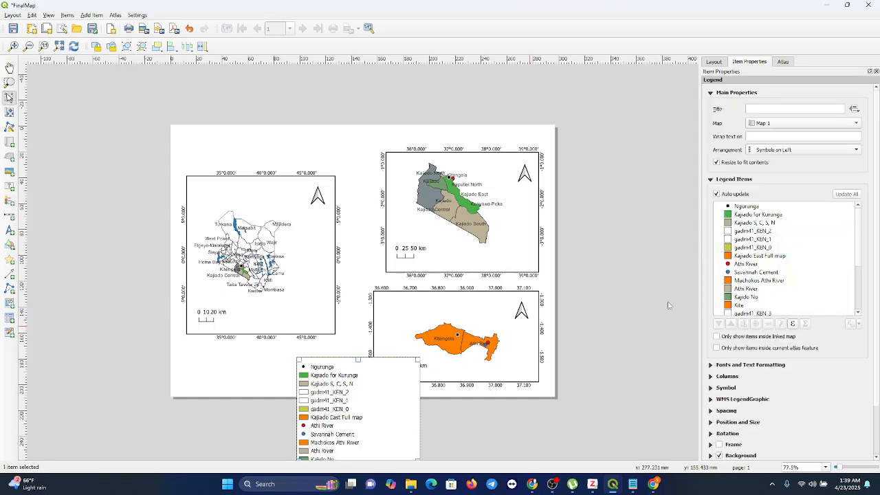
{"action": "left_click_drag", "start_coordinate": [860, 249], "coordinate": [856, 271]}
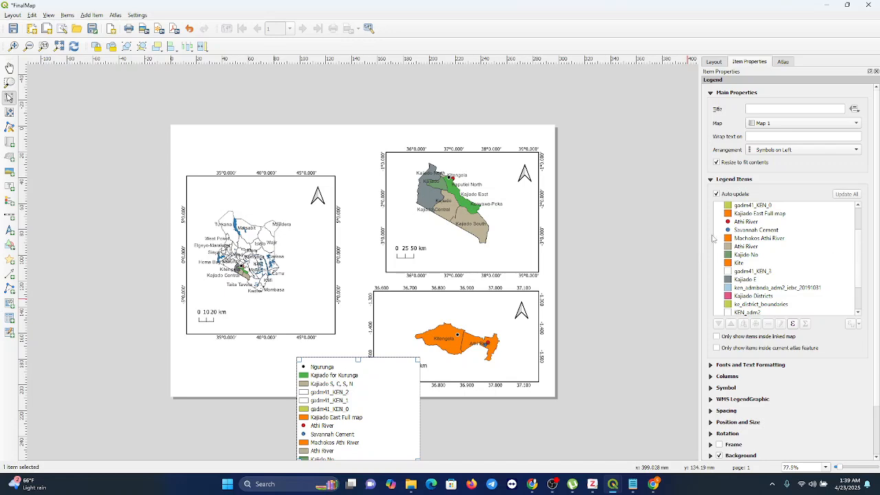
{"action": "left_click", "coordinate": [717, 195]}
Remove gadm41_KEN_0, Kajiado East Full map, gadm41_KEN_1, gadm41_KEN_2 and Kajiado S, C, S, N from the legend
{"action": "left_click", "coordinate": [735, 206]}
{"action": "left_click", "coordinate": [731, 216], "text": "ctrl"}
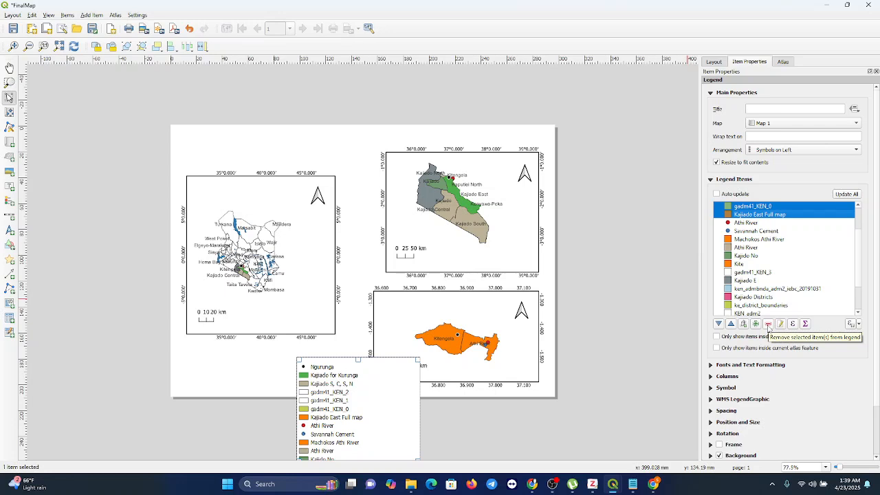
{"action": "left_click", "coordinate": [768, 323]}
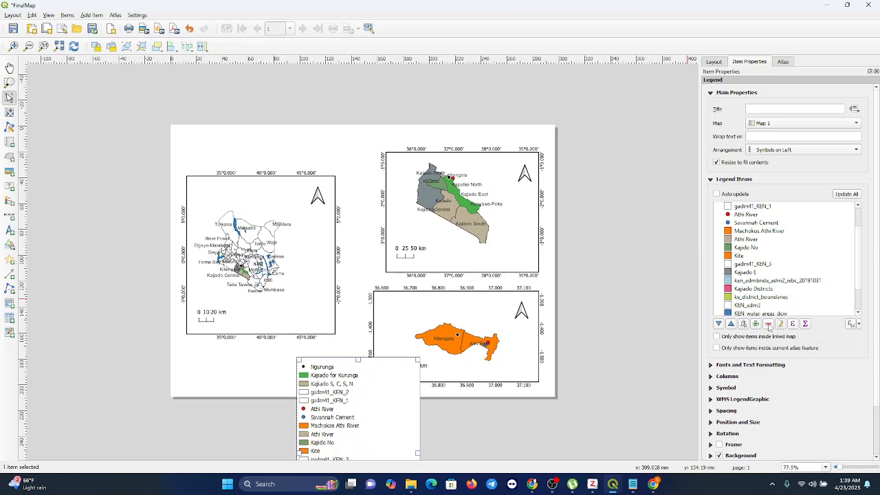
{"action": "left_click", "coordinate": [767, 324]}
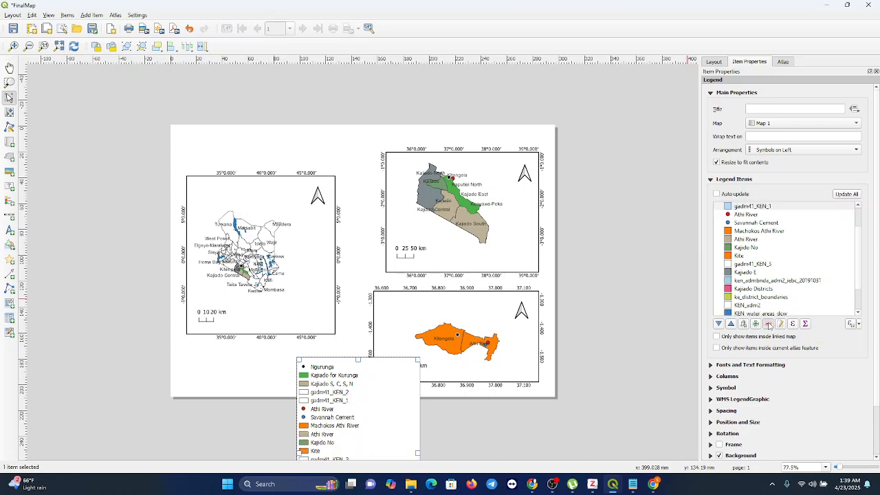
{"action": "left_click", "coordinate": [734, 209]}
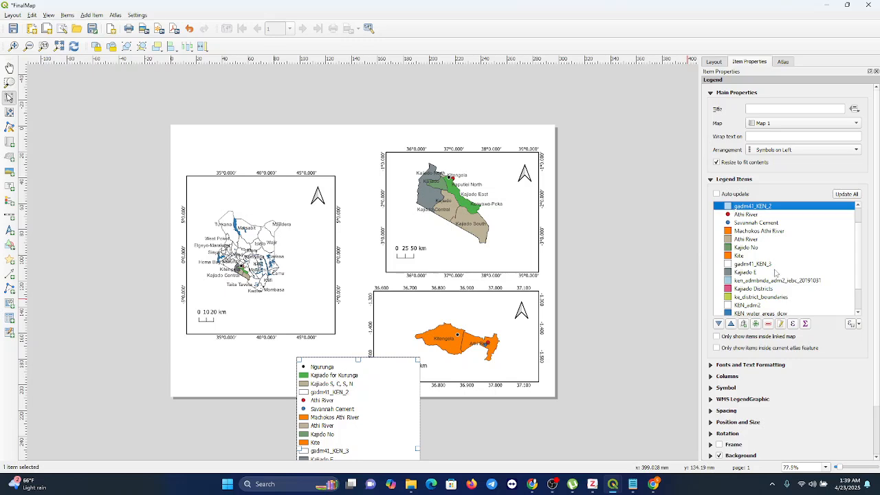
{"action": "left_click", "coordinate": [768, 324]}
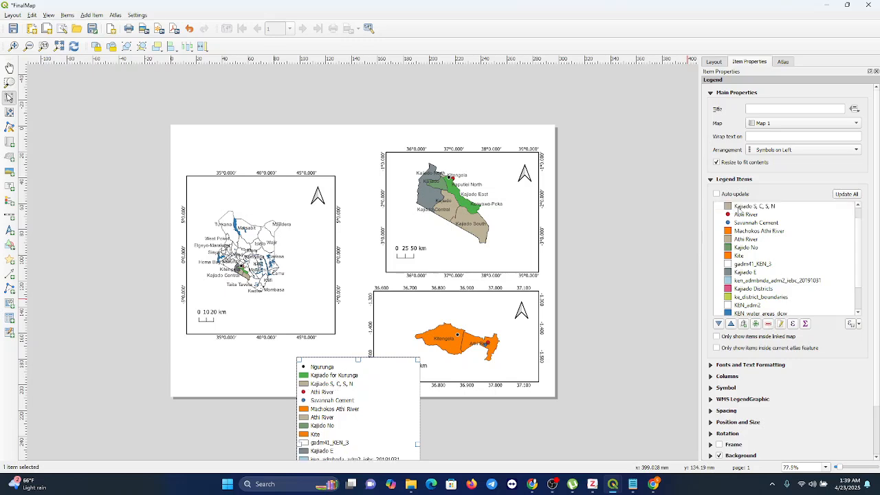
{"action": "left_click", "coordinate": [737, 207]}
{"action": "left_click", "coordinate": [768, 324]}
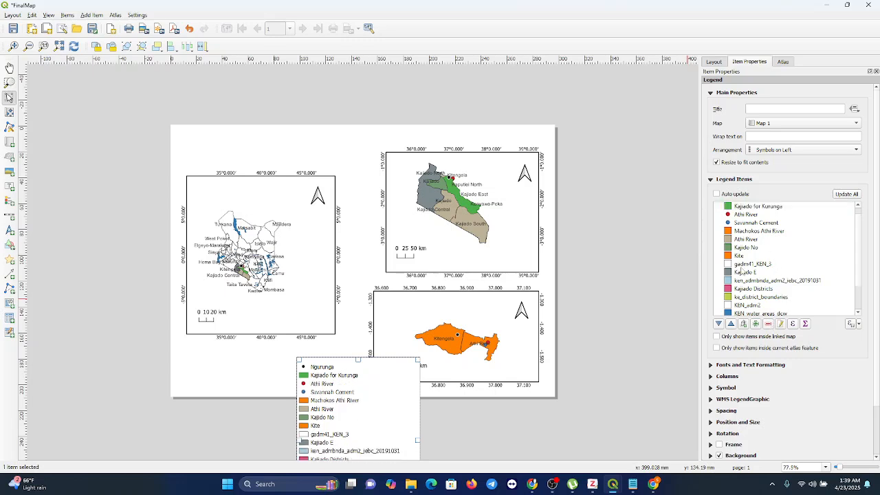
Remove the legend items from Machokos Athi River through KEN_adm2
{"action": "left_click", "coordinate": [730, 233]}
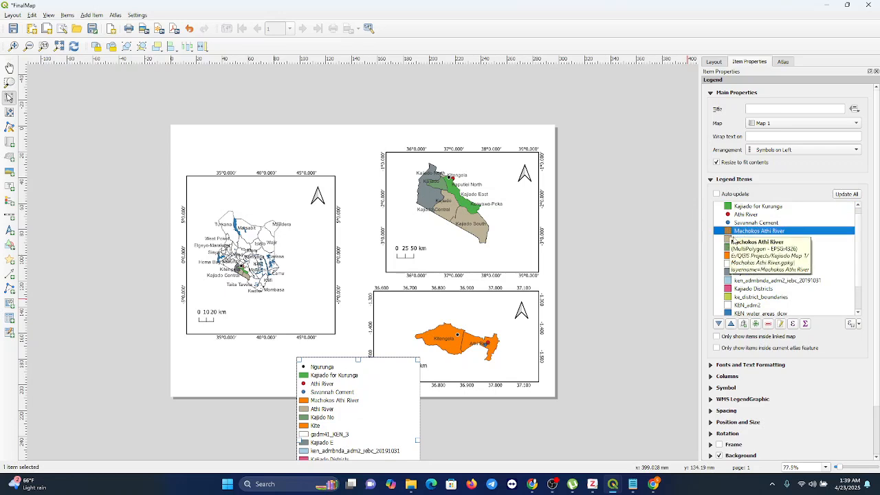
{"action": "left_click", "coordinate": [735, 305], "text": "shift"}
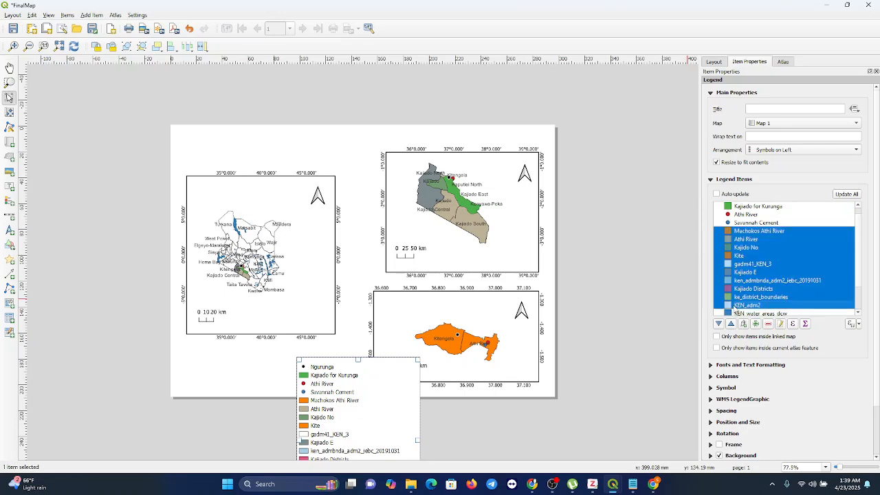
{"action": "left_click", "coordinate": [768, 323]}
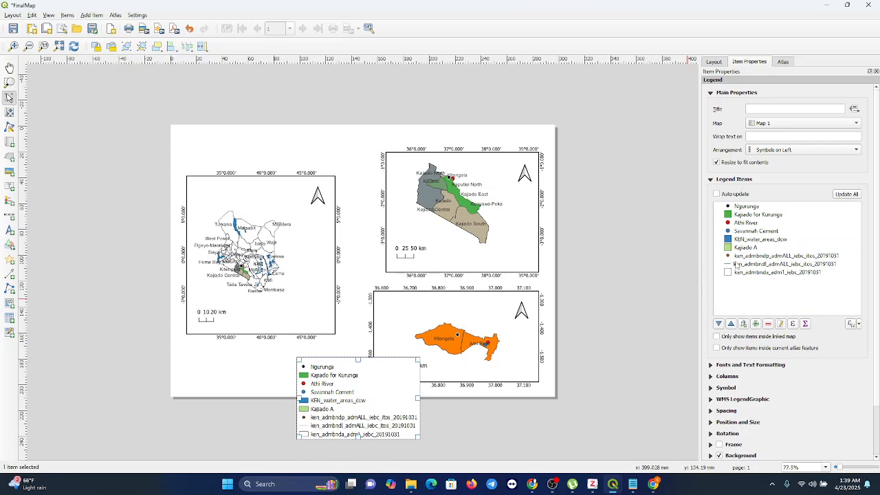
Remove the legend items from KEN_water_areas_dcw through ken_admbnda_adm1_iebc_20191031, as well as Kajiado for Kurunga
{"action": "left_click", "coordinate": [729, 239]}
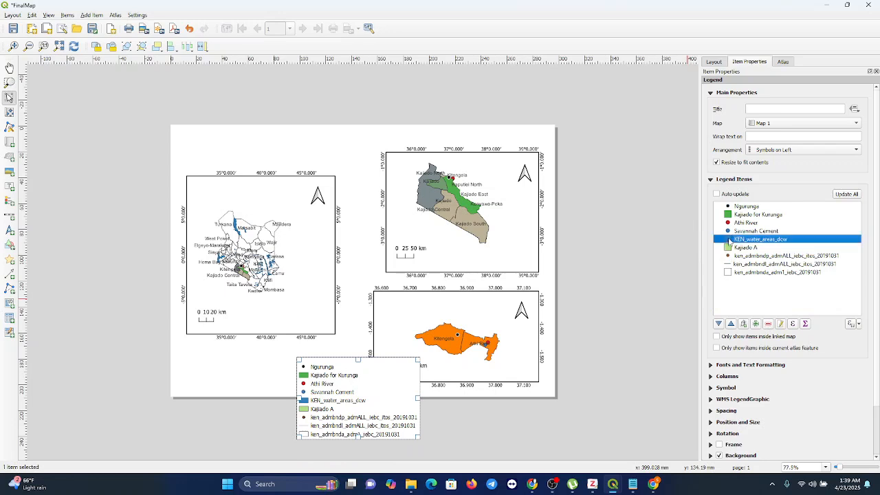
{"action": "left_click", "coordinate": [737, 273], "text": "shift"}
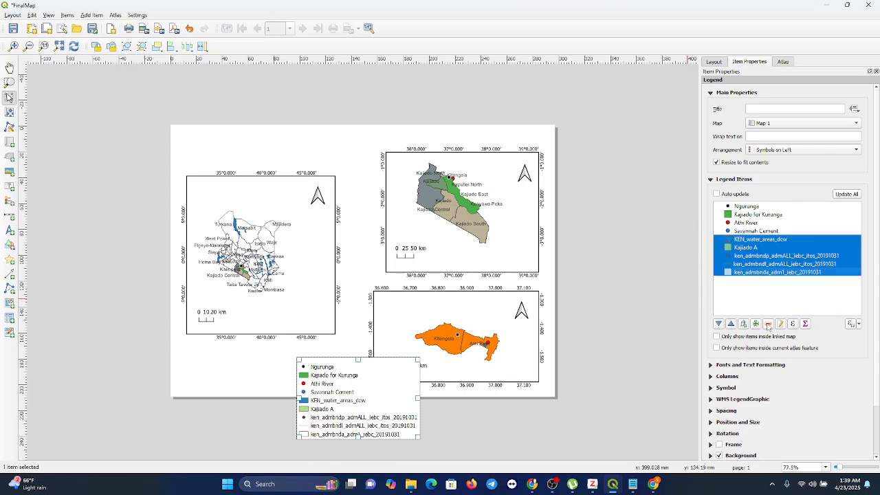
{"action": "left_click", "coordinate": [768, 324]}
{"action": "left_click", "coordinate": [737, 215]}
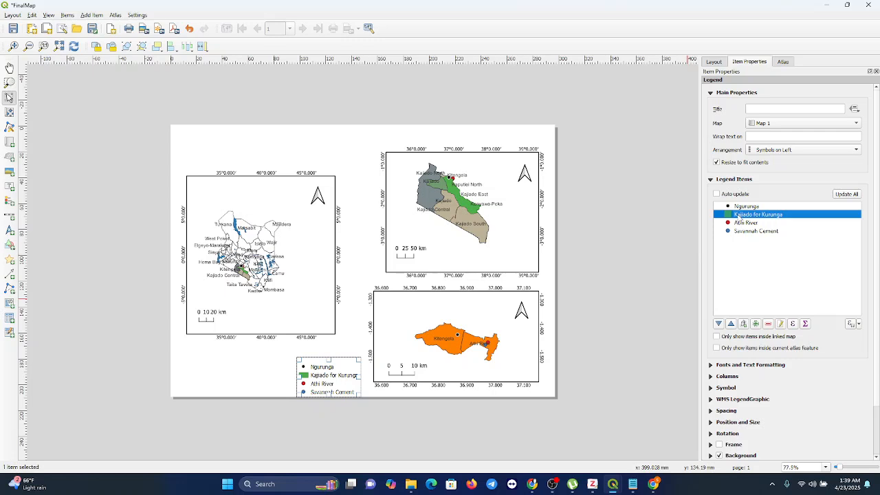
{"action": "left_click", "coordinate": [768, 324]}
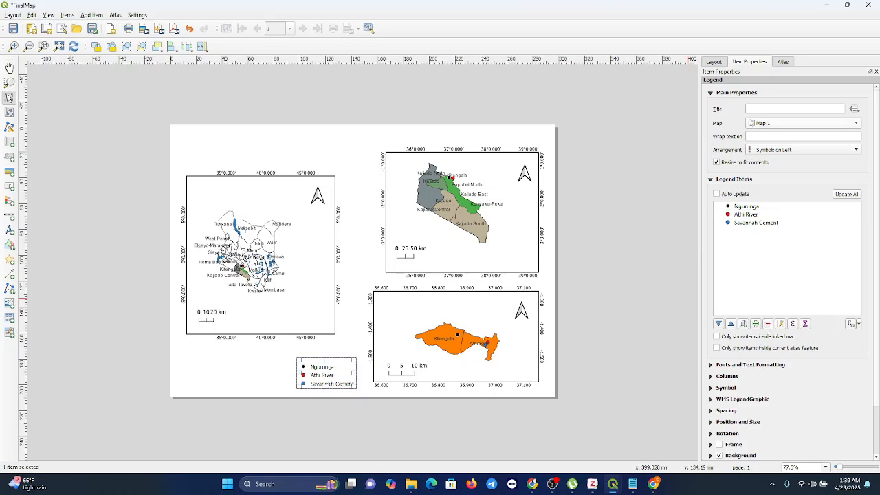
Title the legend "Legend", shift it up clear of the page edge and turn on its frame
{"action": "type", "text": "Te"}
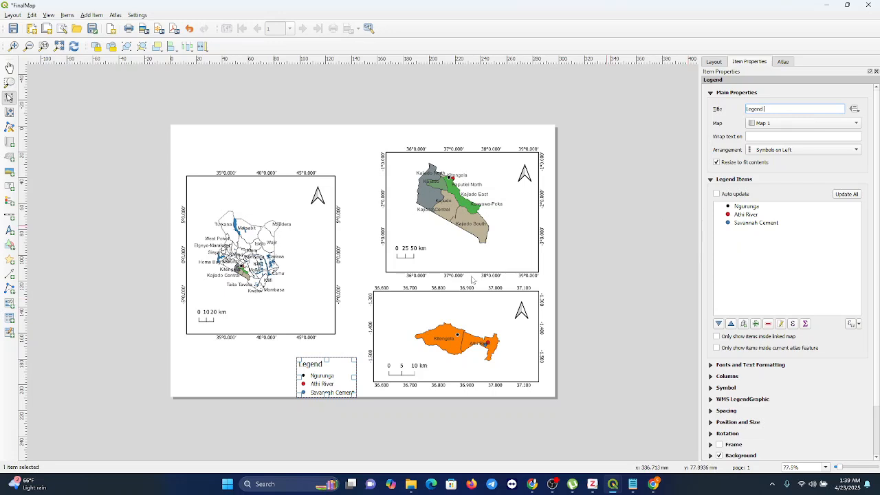
{"action": "left_click_drag", "start_coordinate": [328, 388], "coordinate": [320, 384]}
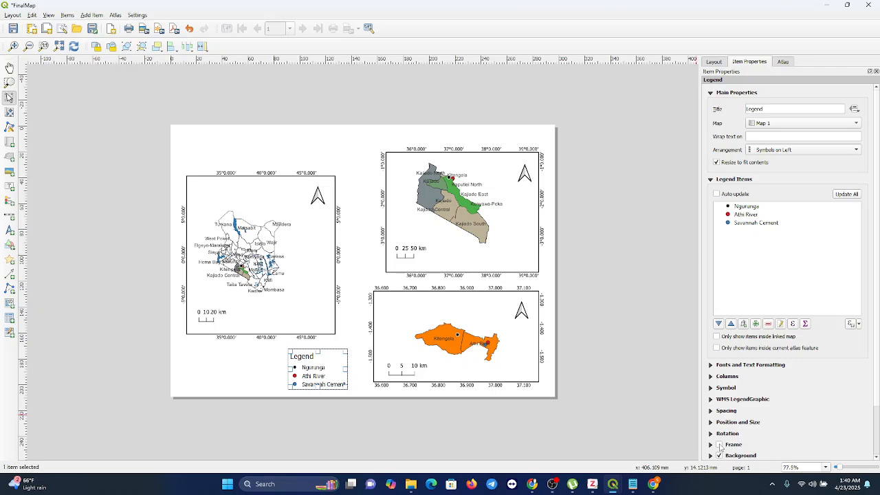
{"action": "left_click", "coordinate": [719, 445]}
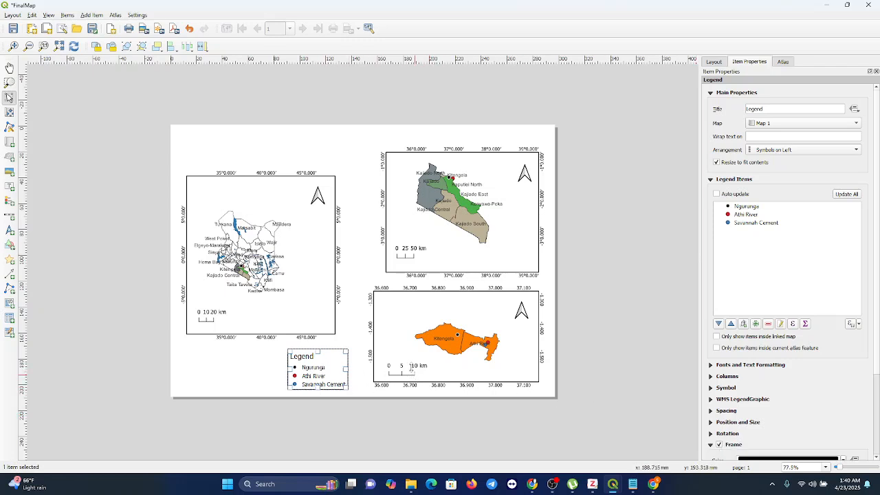
Try to fit the legend in the Kitengela map's lower left corner, moving that map's scale bar to the lower right corner
{"action": "left_click", "coordinate": [404, 367]}
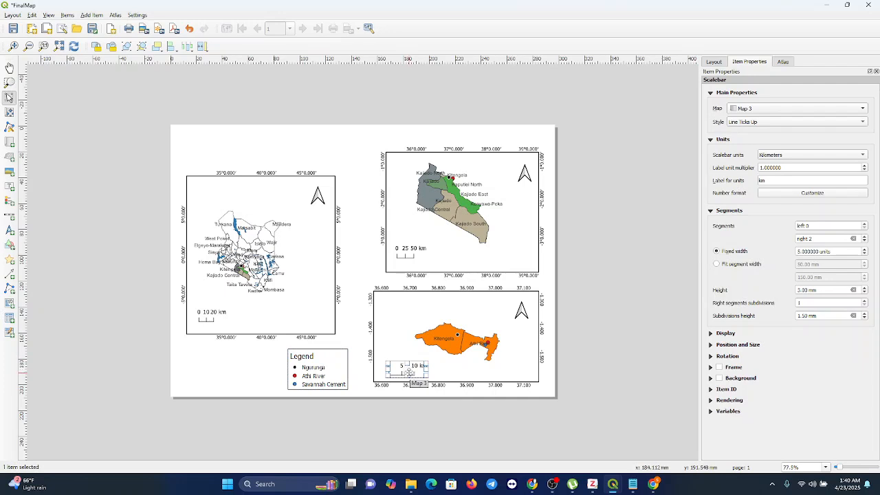
{"action": "left_click_drag", "start_coordinate": [409, 372], "coordinate": [510, 375]}
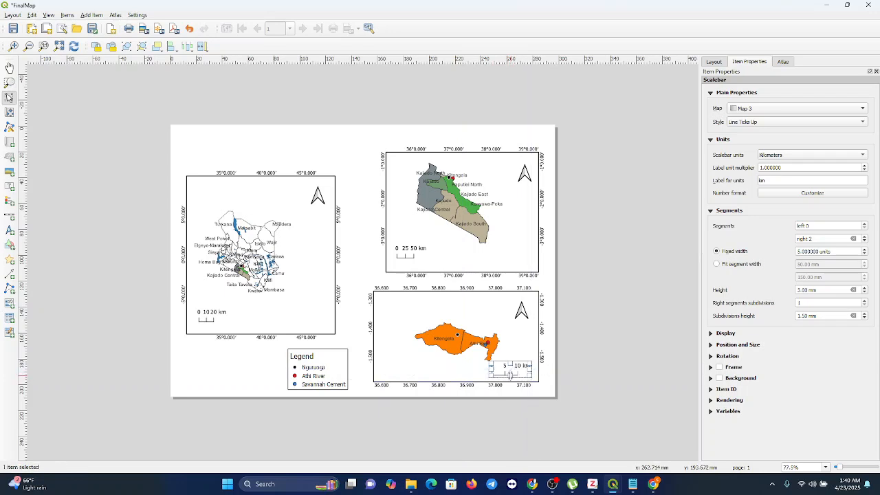
{"action": "left_click", "coordinate": [327, 385]}
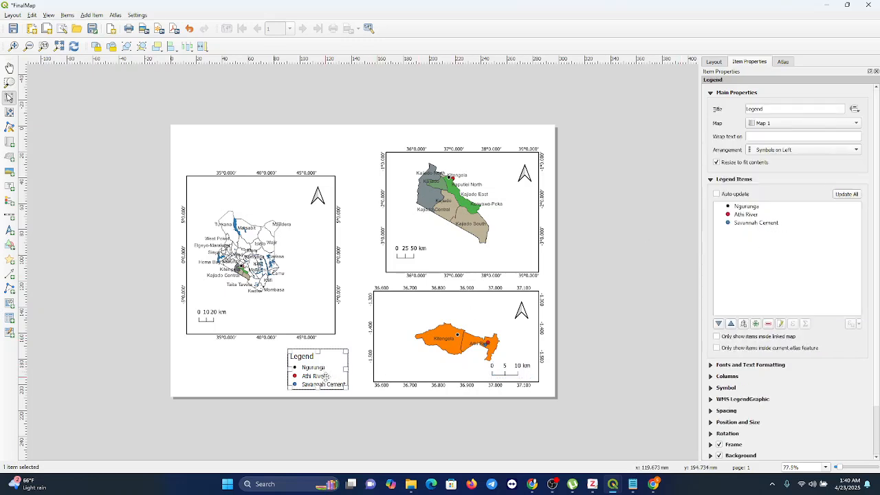
{"action": "left_click_drag", "start_coordinate": [330, 376], "coordinate": [412, 368]}
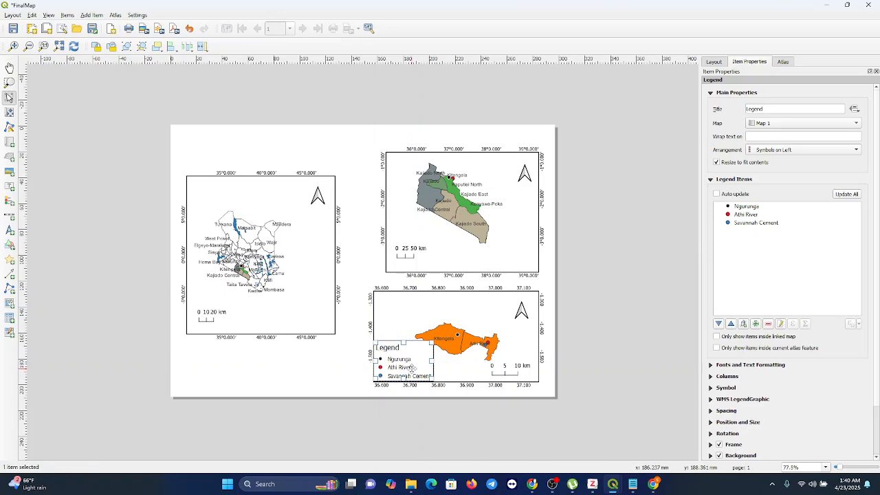
{"action": "left_click", "coordinate": [457, 374]}
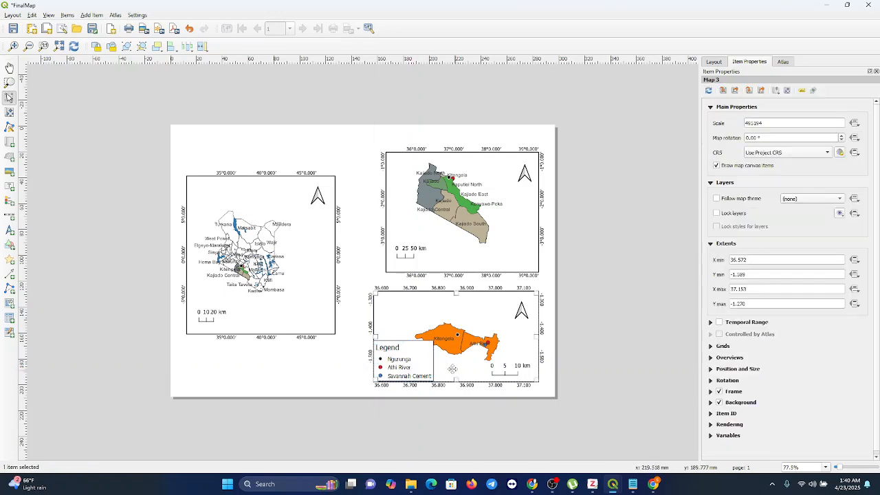
{"action": "left_click", "coordinate": [415, 358]}
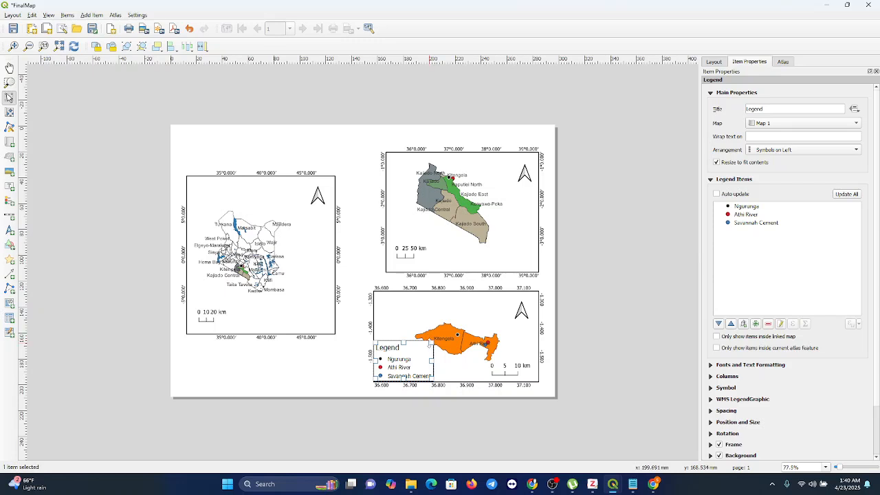
{"action": "left_click_drag", "start_coordinate": [432, 342], "coordinate": [451, 366]}
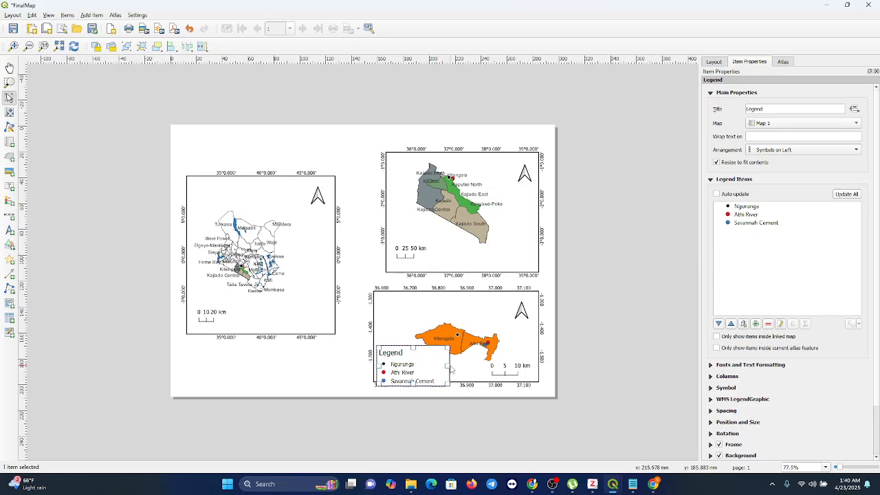
Return the legend to below the Kenya map and the scale bar to the Kitengela map's lower left corner
{"action": "left_click_drag", "start_coordinate": [449, 364], "coordinate": [348, 368]}
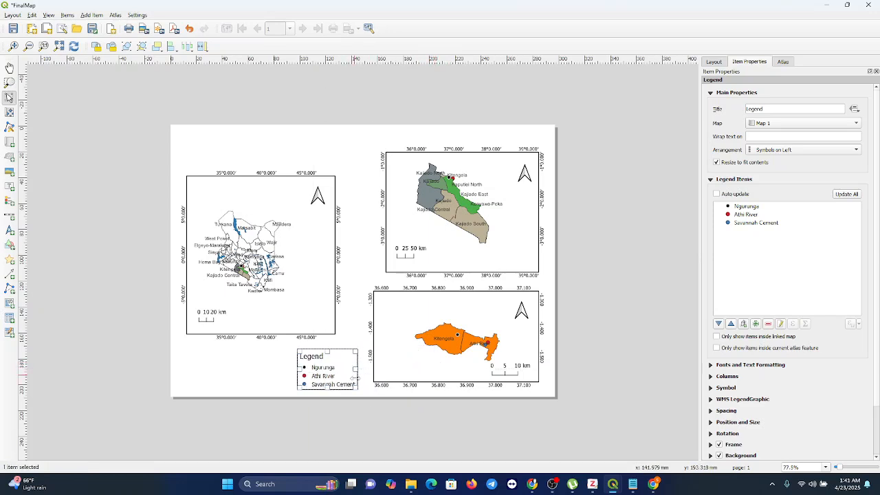
{"action": "left_click", "coordinate": [258, 387]}
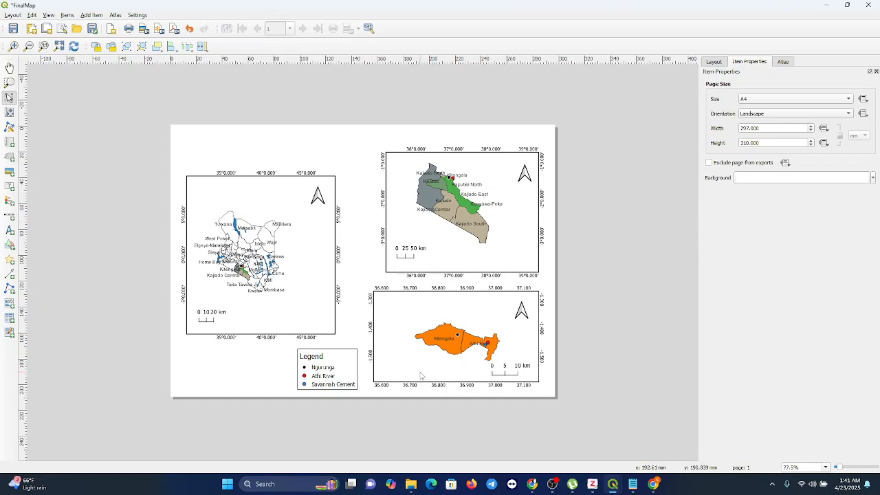
{"action": "left_click", "coordinate": [513, 372]}
{"action": "left_click", "coordinate": [512, 372]}
{"action": "left_click_drag", "start_coordinate": [512, 372], "coordinate": [400, 371]}
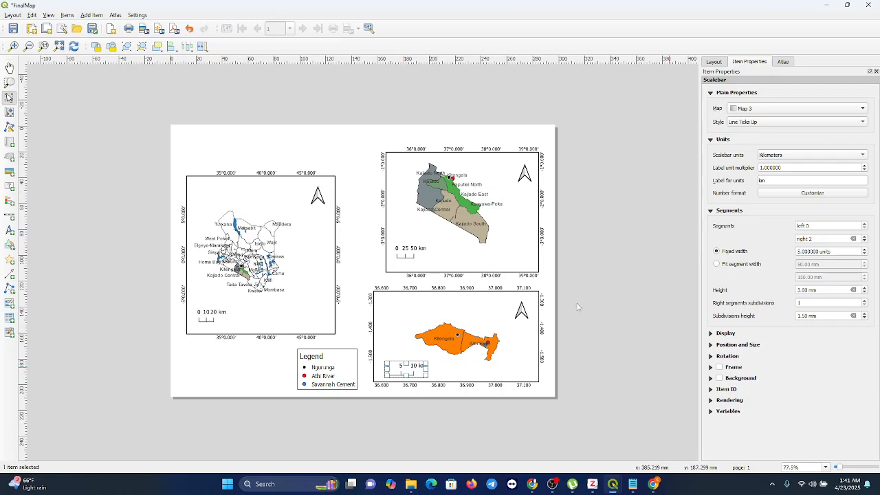
Add a label about 91 mm wide and 10 mm high above the Kenya map reading "Map of Kenya"
{"action": "left_click", "coordinate": [9, 186]}
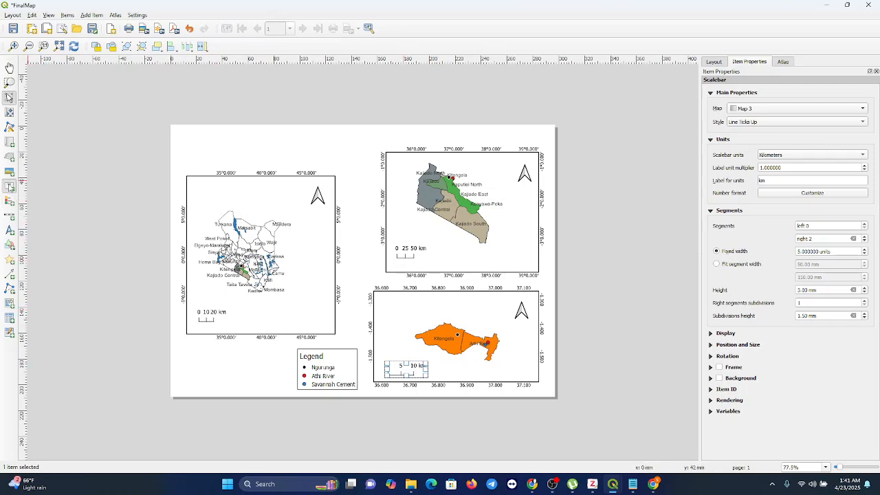
{"action": "left_click_drag", "start_coordinate": [207, 153], "coordinate": [323, 165]}
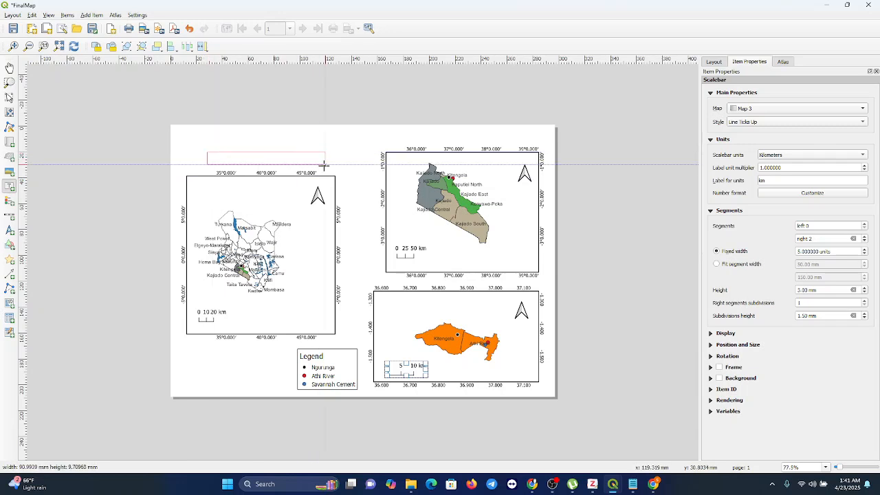
{"action": "left_click", "coordinate": [265, 151]}
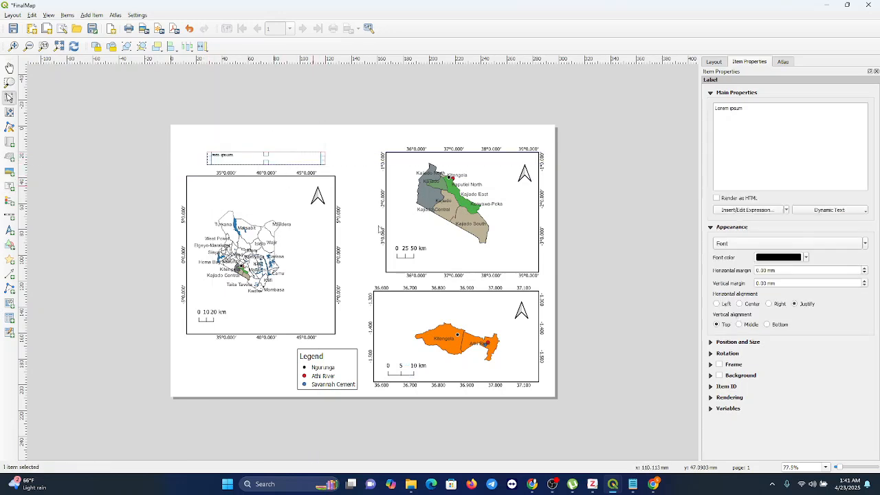
{"action": "left_click", "coordinate": [749, 109]}
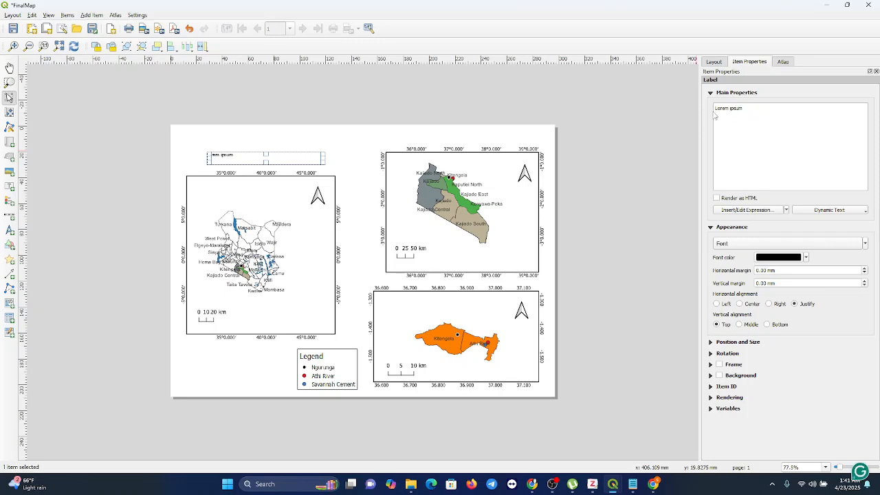
{"action": "key", "text": "BackSpace"}
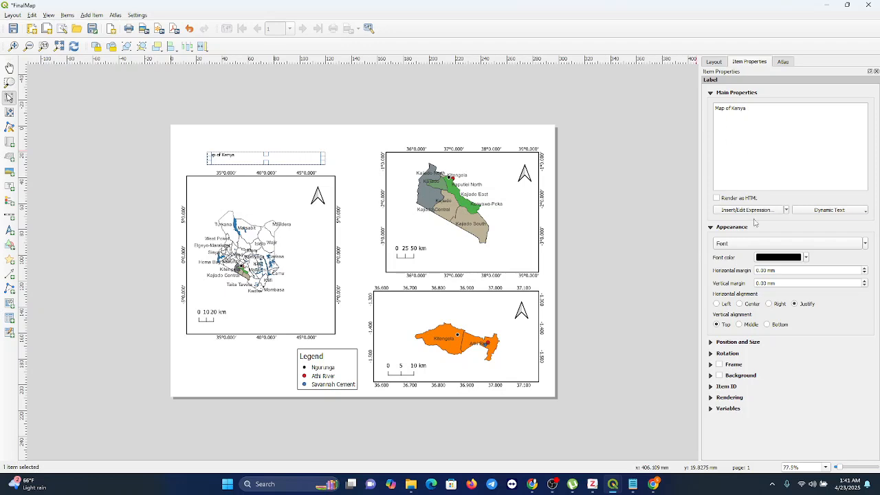
Set the "Map of Kenya" label's font size to 17 pt
{"action": "left_click", "coordinate": [865, 243]}
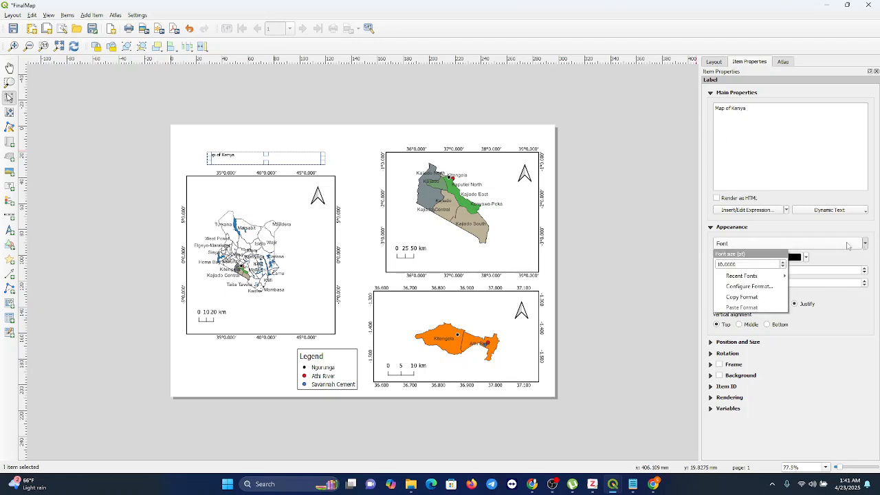
{"action": "scroll", "coordinate": [784, 267], "scroll_direction": "up", "scroll_amount": 8}
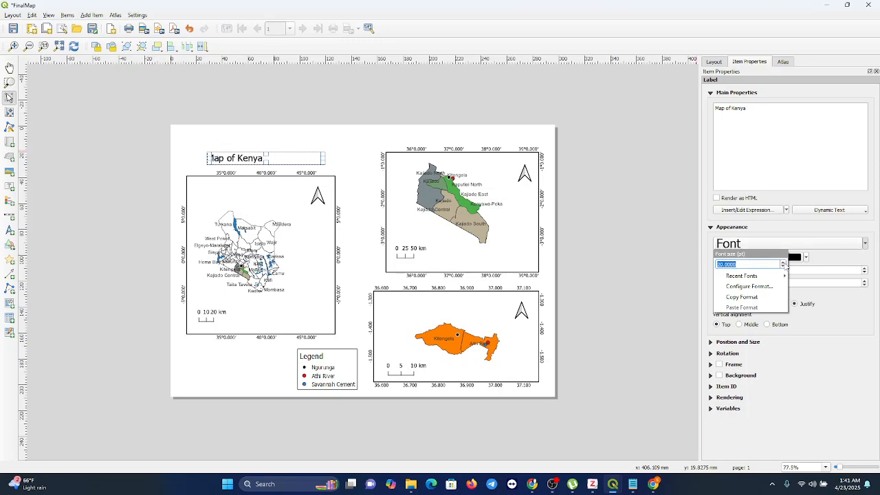
{"action": "key", "text": "Down"}
{"action": "key", "text": "Down"}
{"action": "key", "text": "Down"}
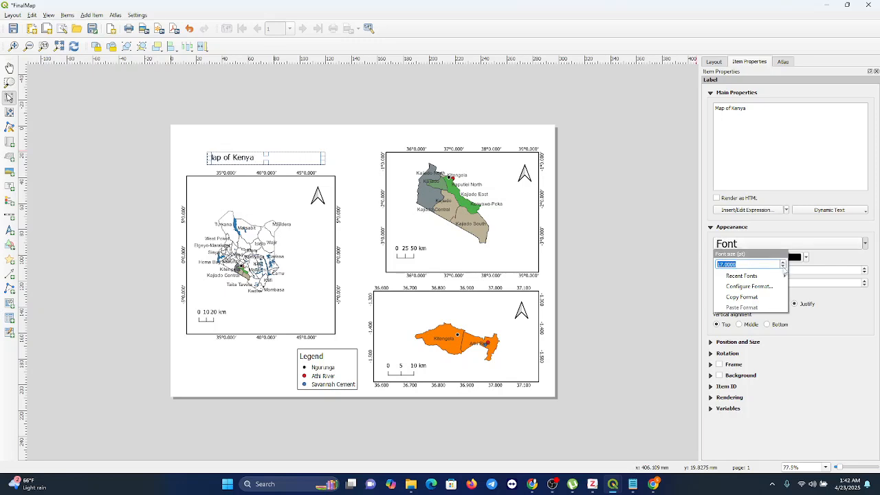
{"action": "left_click", "coordinate": [306, 142]}
{"action": "left_click", "coordinate": [306, 142]}
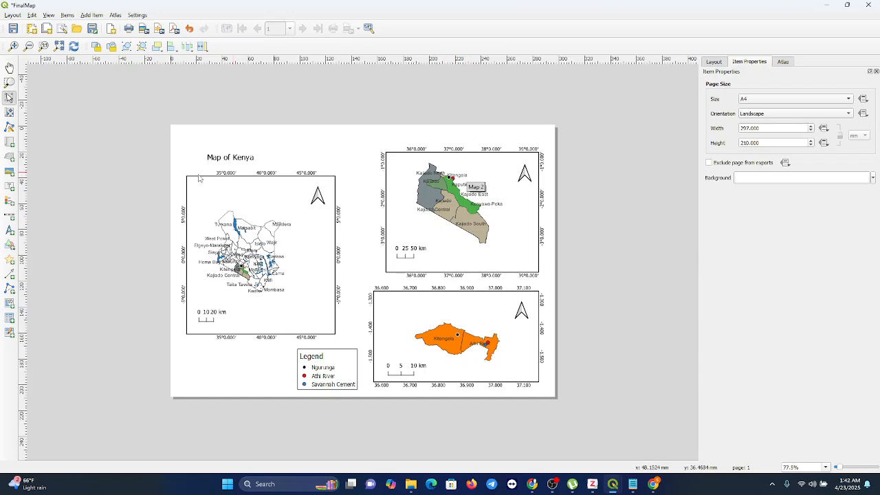
Draw a rectangle around the Kitengela area on the Kajiado map and make its fill fully transparent
{"action": "left_click", "coordinate": [10, 244]}
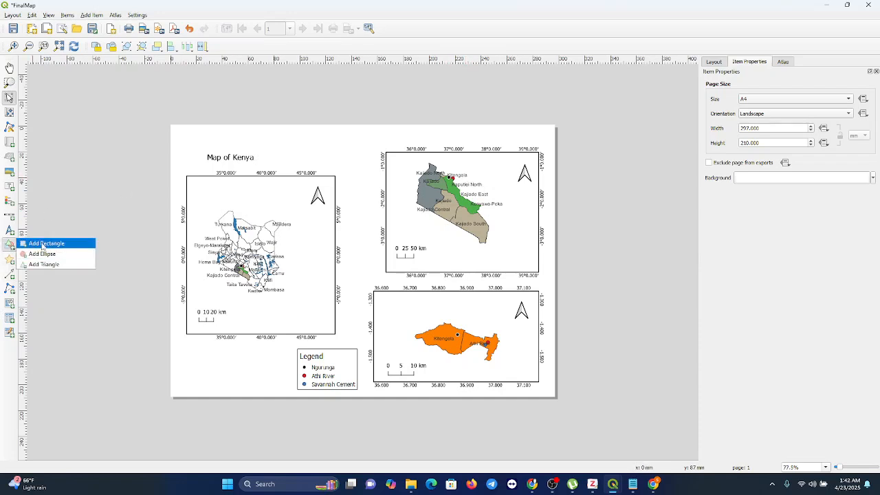
{"action": "left_click", "coordinate": [43, 244]}
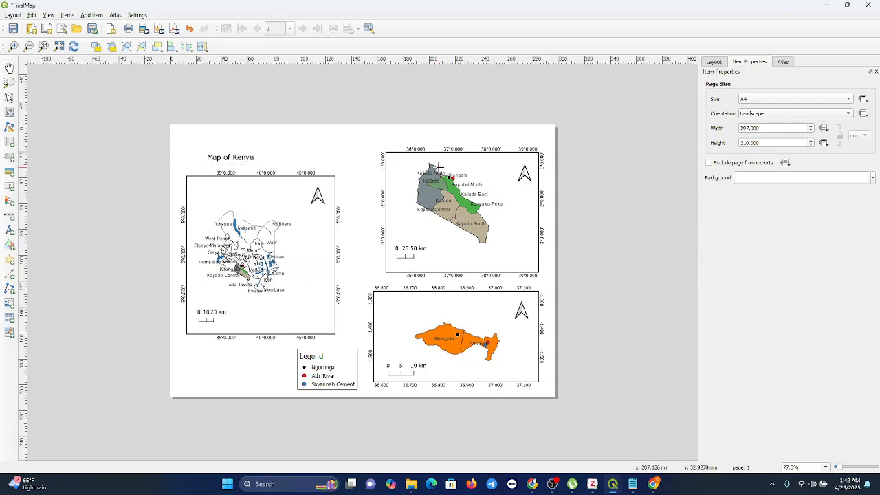
{"action": "left_click_drag", "start_coordinate": [447, 167], "coordinate": [483, 190]}
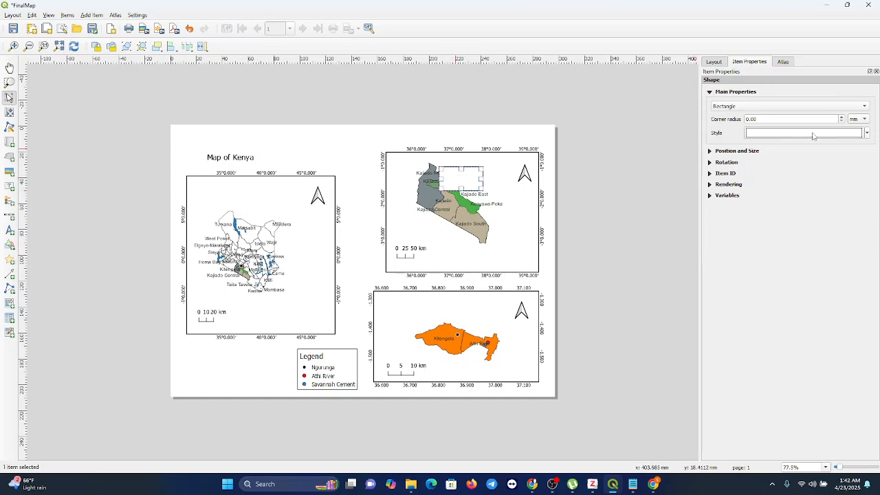
{"action": "left_click", "coordinate": [851, 134]}
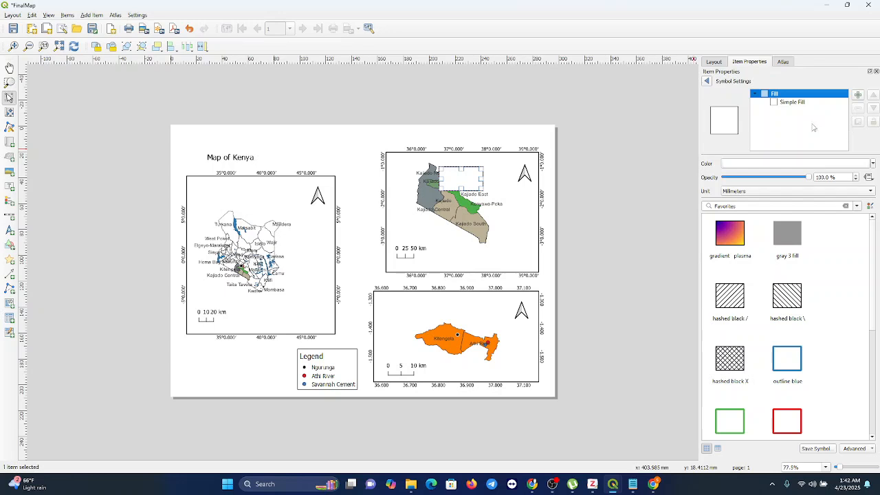
{"action": "left_click", "coordinate": [777, 103]}
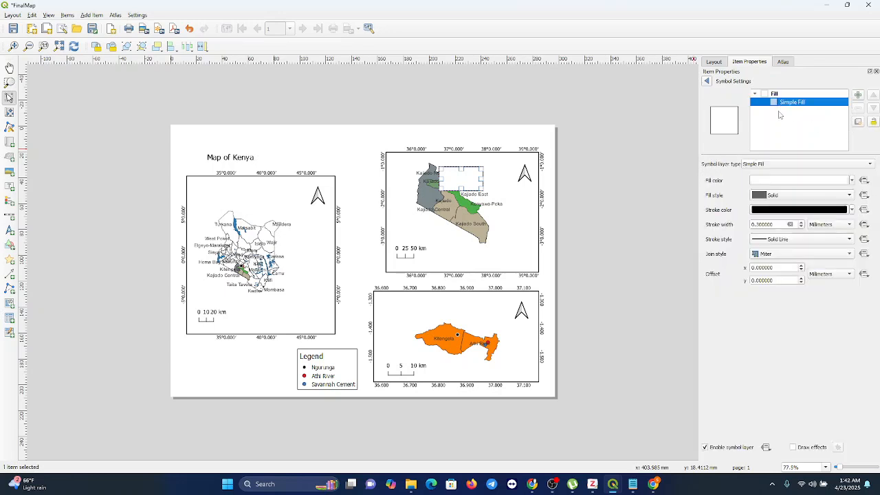
{"action": "left_click", "coordinate": [852, 181]}
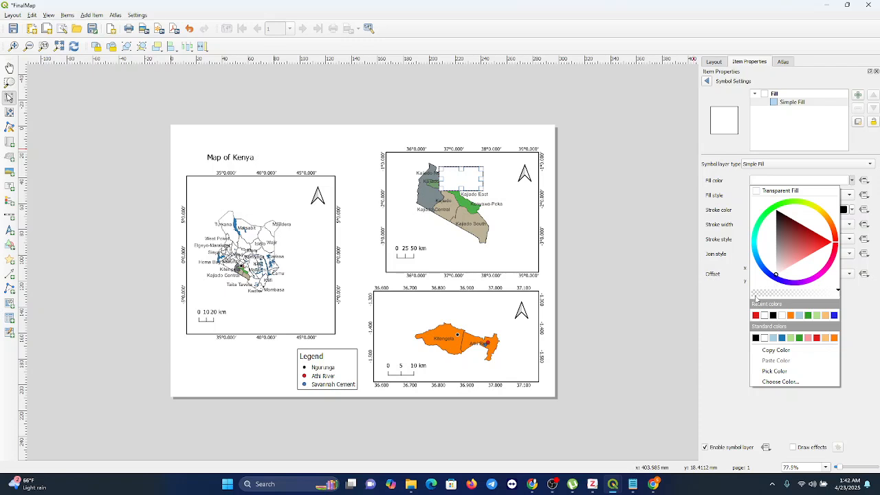
{"action": "left_click", "coordinate": [755, 294]}
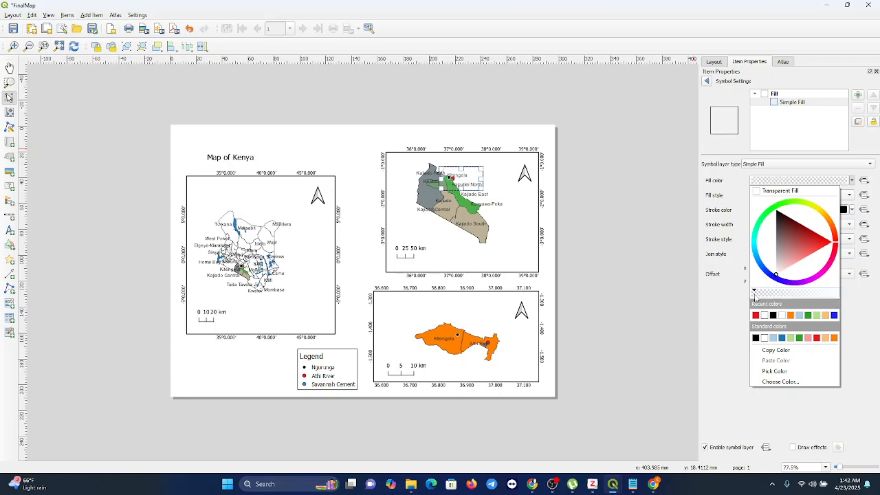
{"action": "left_click", "coordinate": [734, 202]}
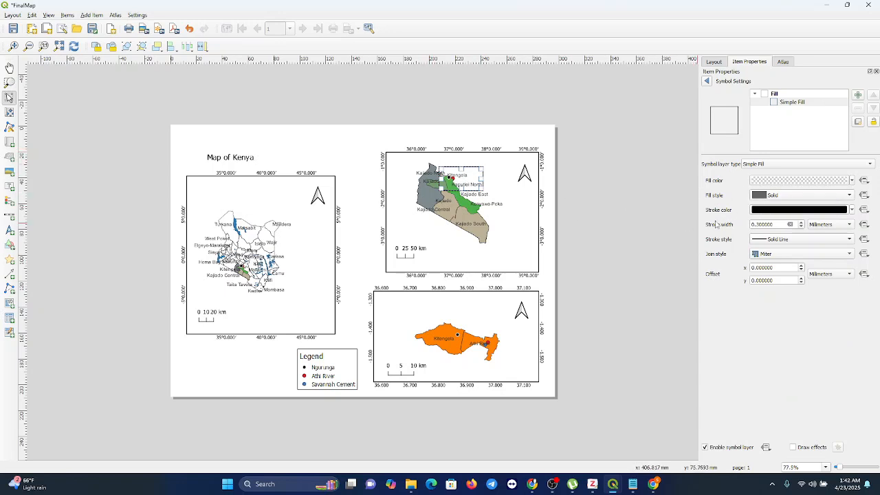
Give the Kitengela rectangle a red stroke with a width of 0.9 mm
{"action": "left_click", "coordinate": [851, 209]}
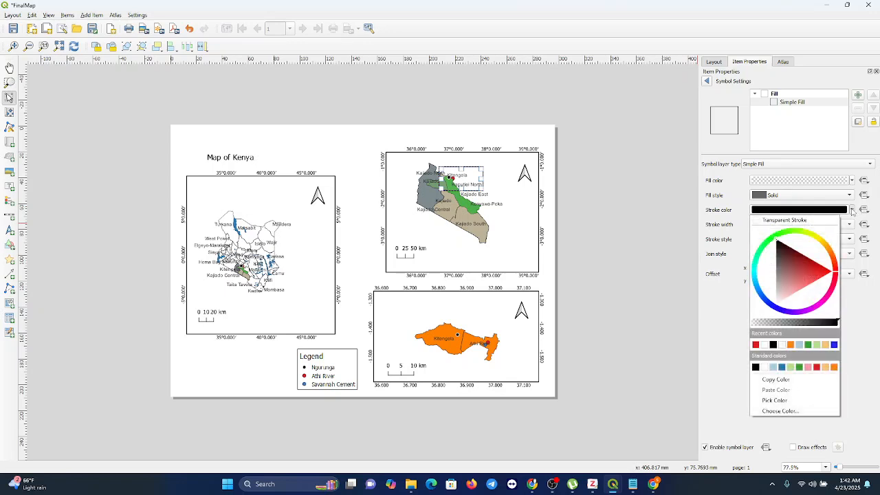
{"action": "left_click", "coordinate": [755, 345]}
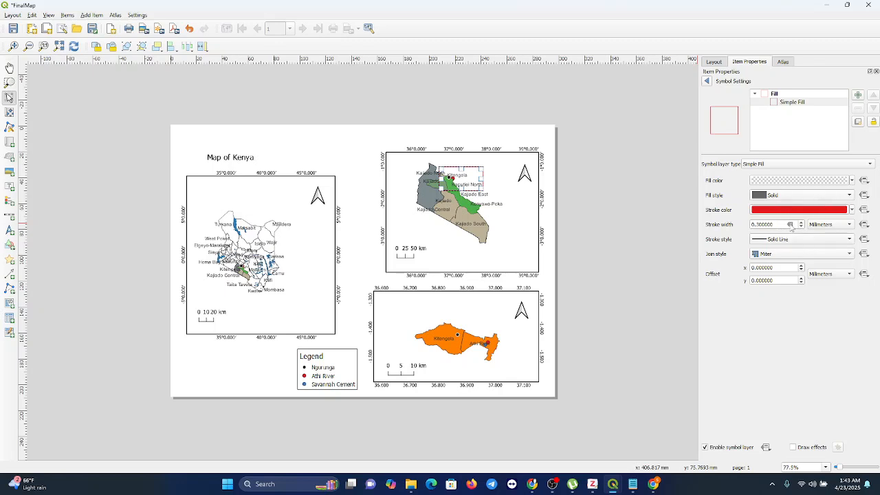
{"action": "left_click", "coordinate": [801, 224]}
{"action": "left_click", "coordinate": [801, 224]}
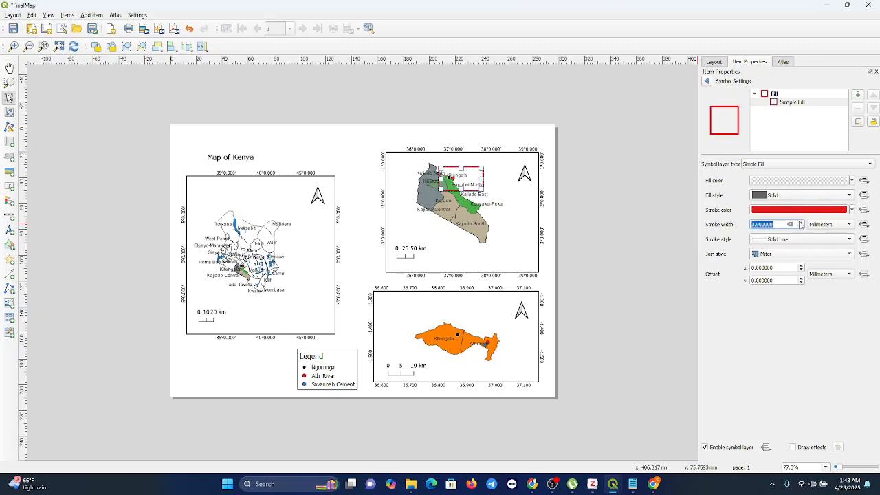
{"action": "left_click", "coordinate": [554, 236]}
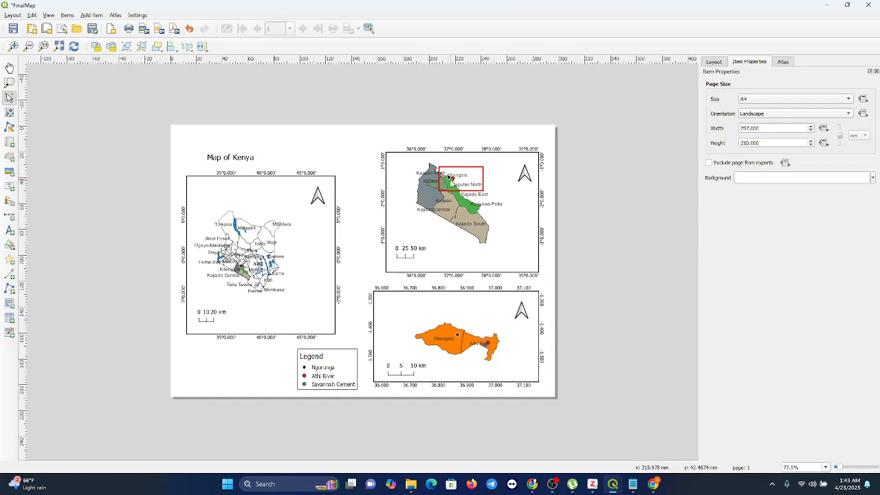
Draw an arrow from the Kajiado area on the Kenya map to the red rectangle on the Kajiado map
{"action": "left_click", "coordinate": [11, 275]}
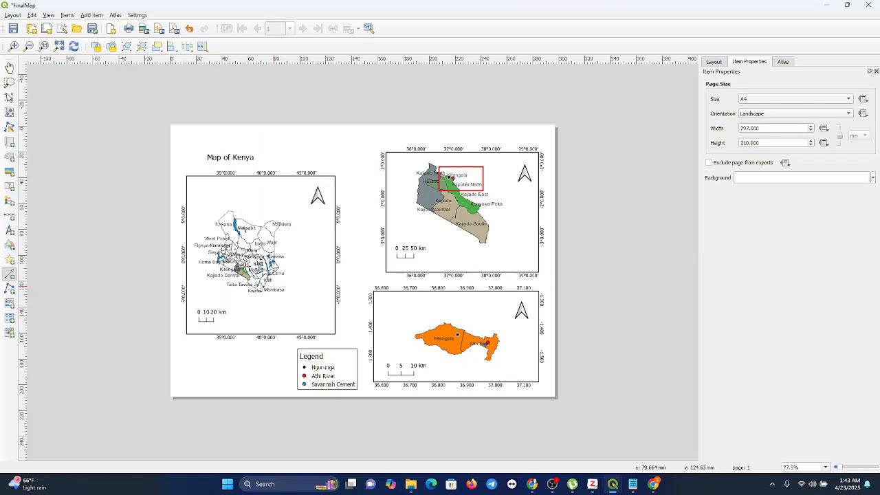
{"action": "left_click", "coordinate": [244, 264]}
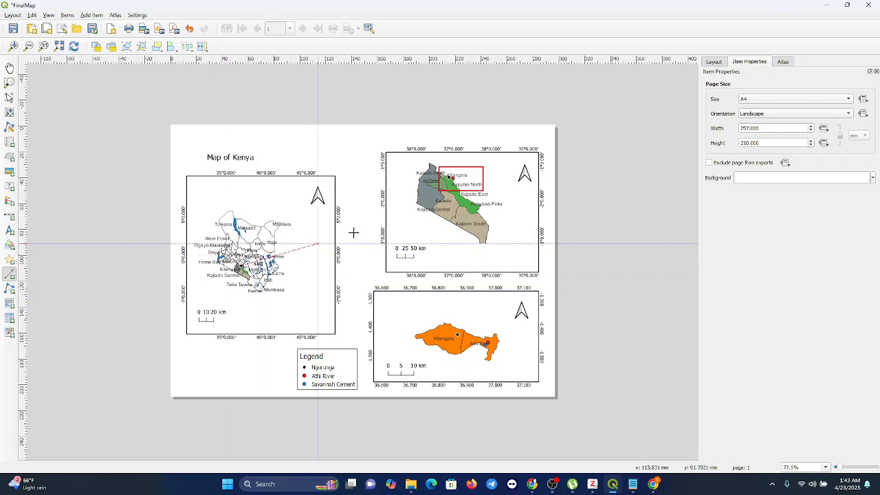
{"action": "right_click", "coordinate": [438, 185]}
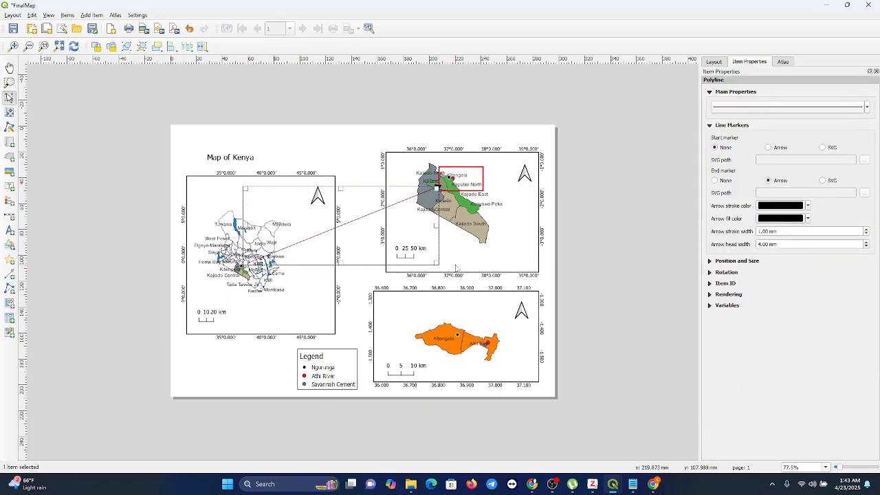
{"action": "left_click", "coordinate": [457, 265]}
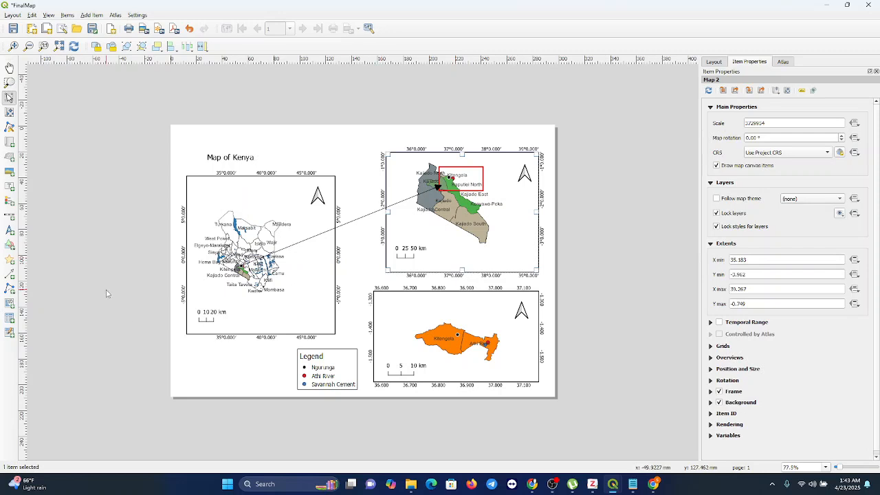
Draw a vertical arrow from the lower edge of the red rectangle down to the Kitengela–Athi River map frame
{"action": "left_click", "coordinate": [9, 275]}
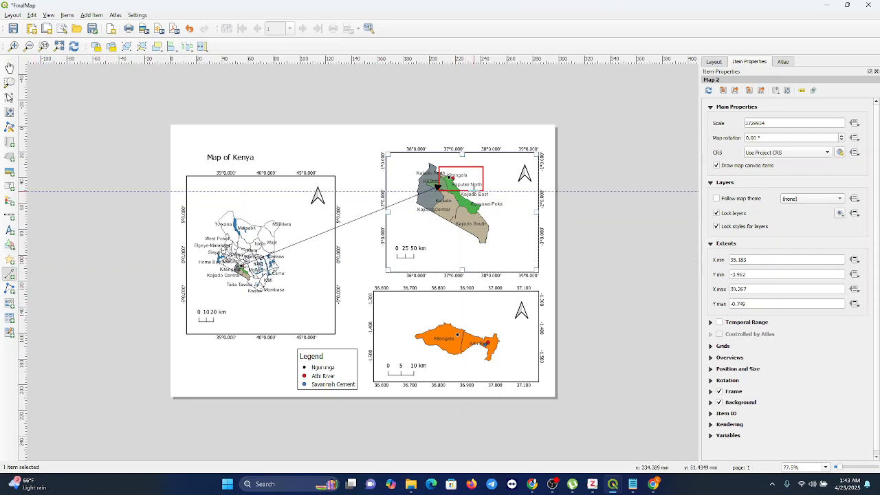
{"action": "left_click", "coordinate": [474, 191]}
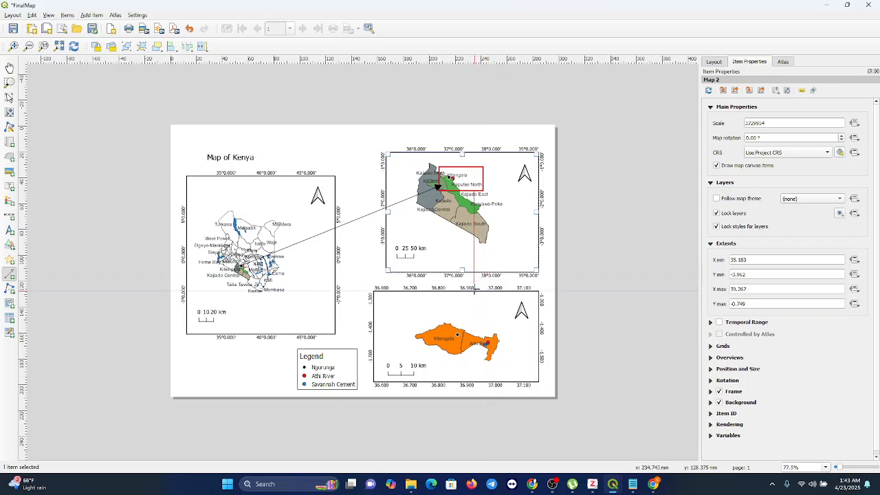
{"action": "right_click", "coordinate": [474, 290]}
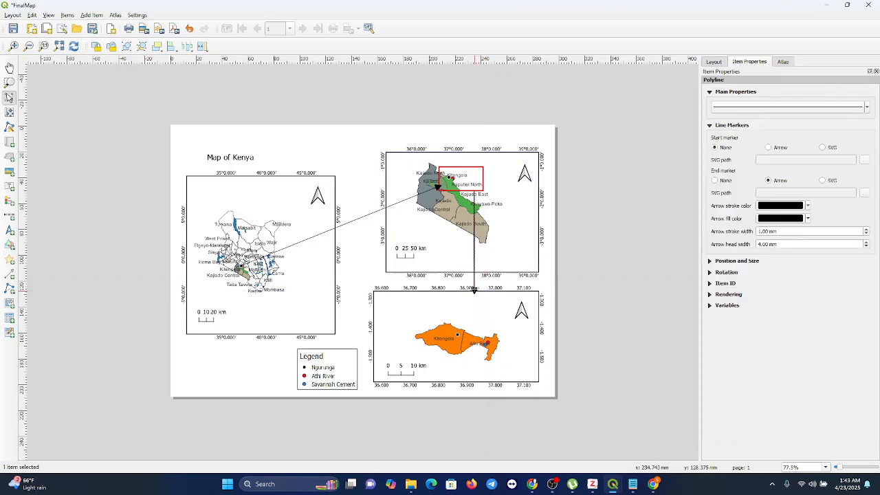
{"action": "left_click", "coordinate": [355, 317]}
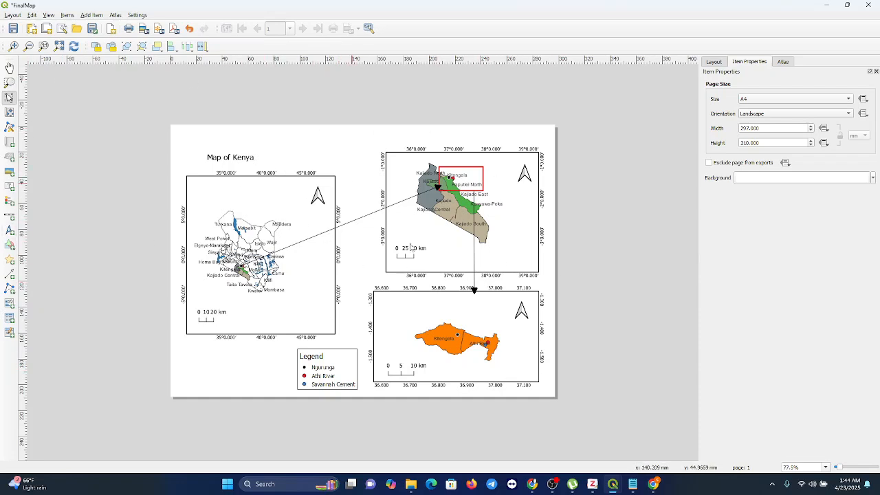
Draw a border rectangle around the whole layout just inside the page edges and reduce its fill colour's opacity to 1%
{"action": "left_click", "coordinate": [11, 250]}
{"action": "left_click", "coordinate": [31, 241]}
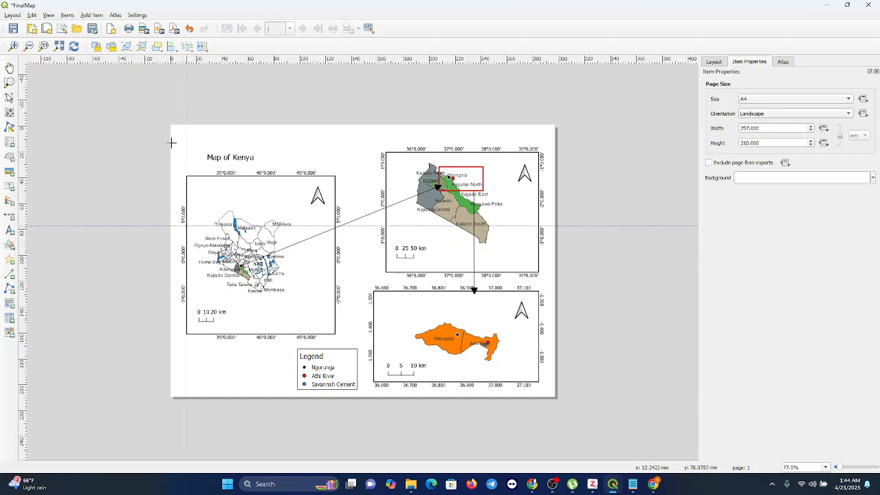
{"action": "left_click_drag", "start_coordinate": [175, 130], "coordinate": [549, 393]}
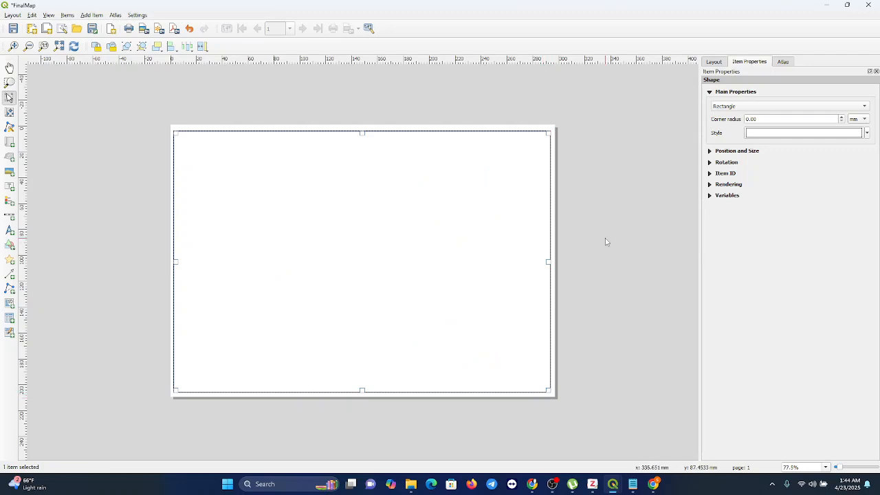
{"action": "left_click", "coordinate": [771, 132]}
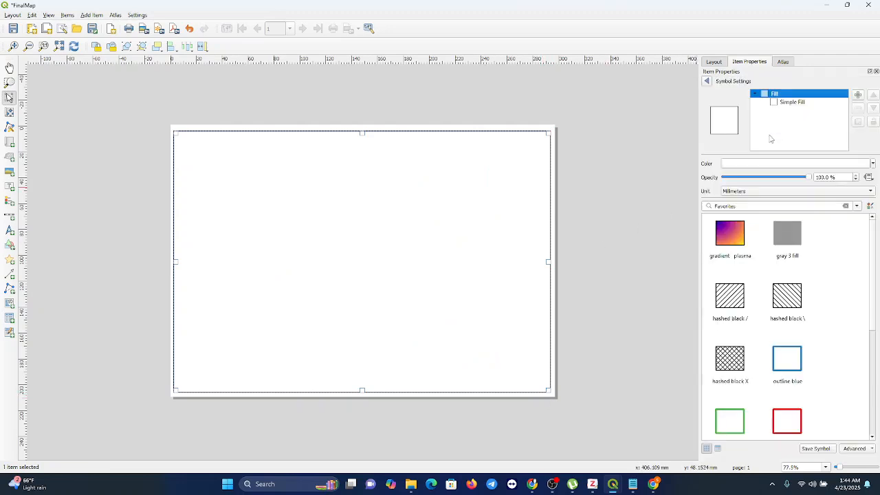
{"action": "left_click", "coordinate": [791, 102]}
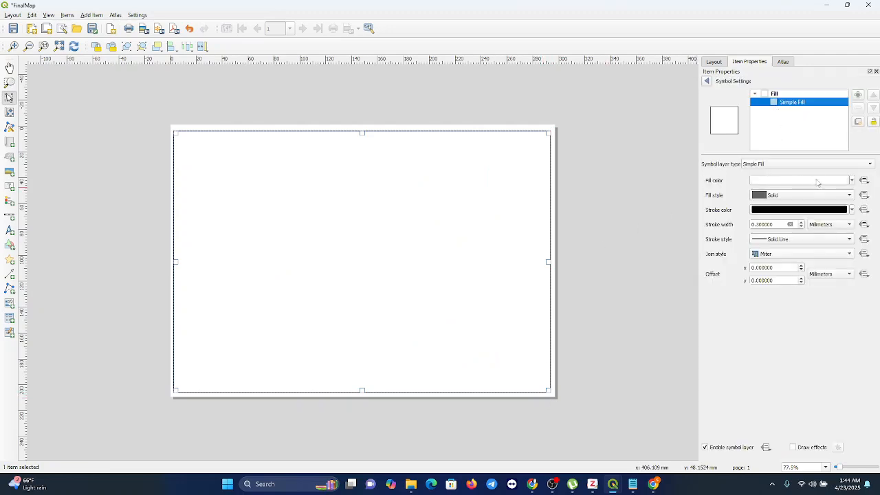
{"action": "left_click", "coordinate": [839, 181]}
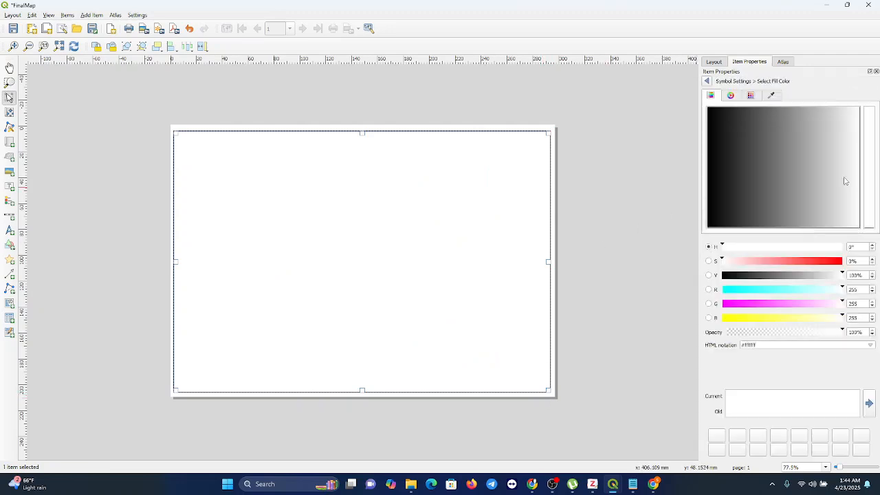
{"action": "left_click", "coordinate": [731, 332]}
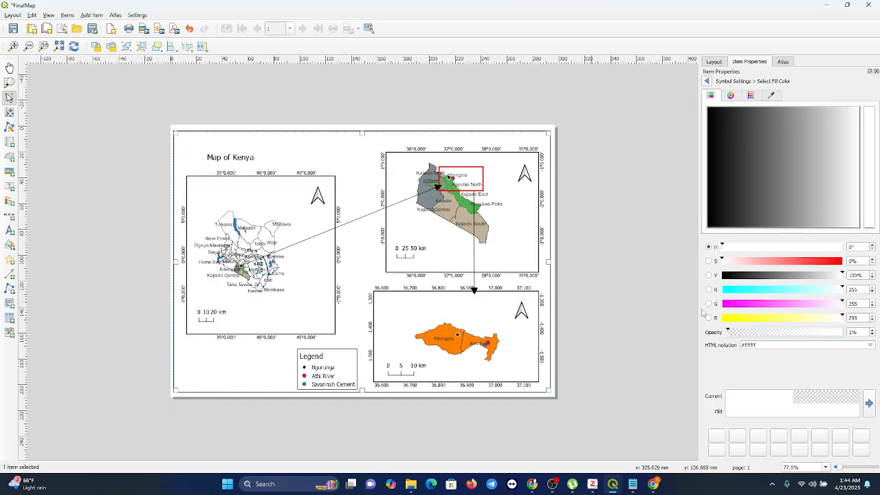
{"action": "left_click", "coordinate": [708, 81]}
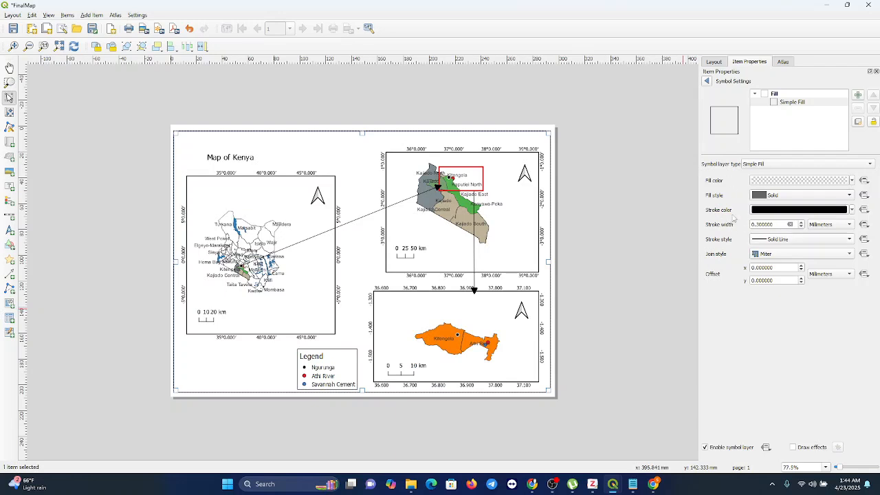
Set the page border rectangle's stroke width to 0.9 mm and deselect it
{"action": "left_click", "coordinate": [801, 223]}
{"action": "left_click", "coordinate": [801, 222]}
{"action": "left_click", "coordinate": [801, 223]}
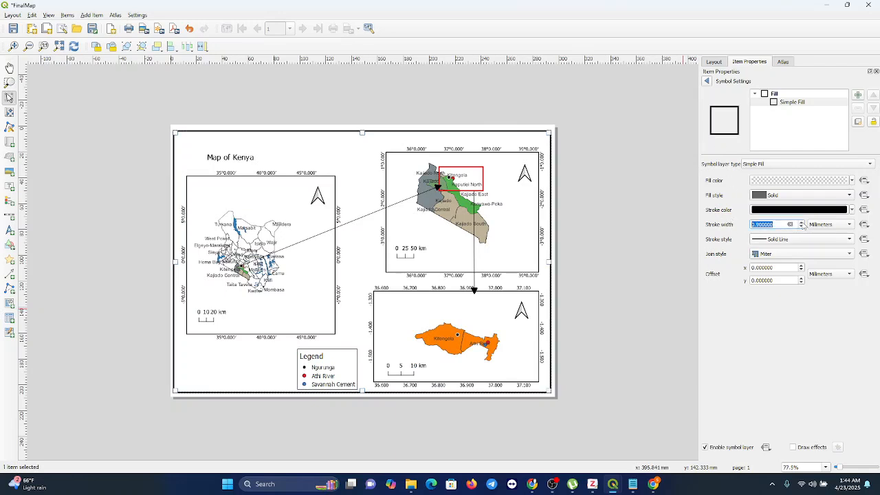
{"action": "left_click", "coordinate": [602, 237]}
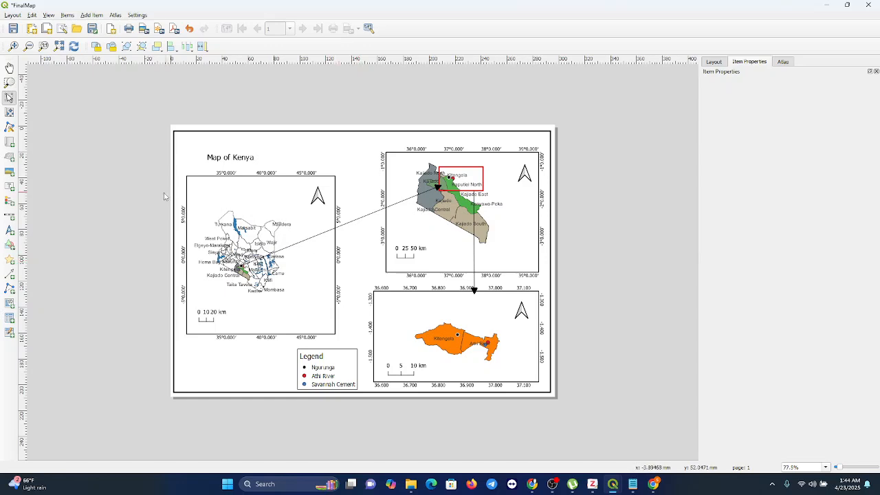
Start exporting the layout as a PDF and browse the Downloads folder and New Volume (E:) for a save location
{"action": "left_click", "coordinate": [176, 30]}
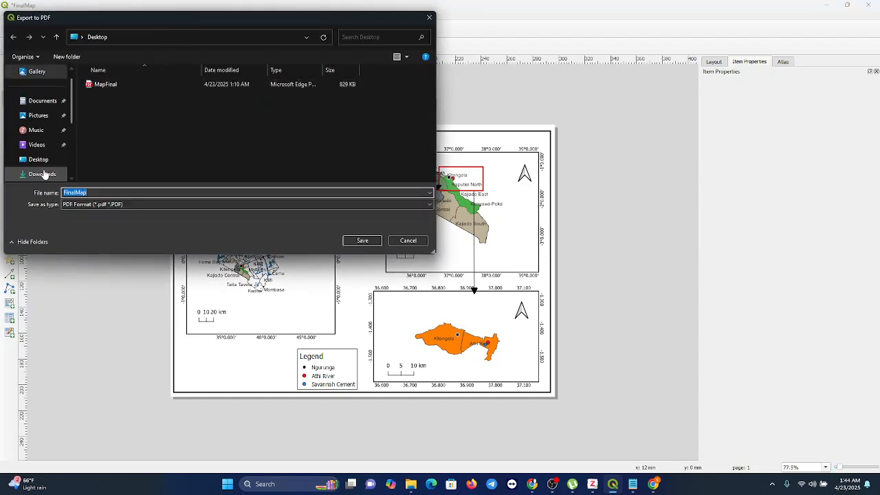
{"action": "left_click", "coordinate": [42, 163]}
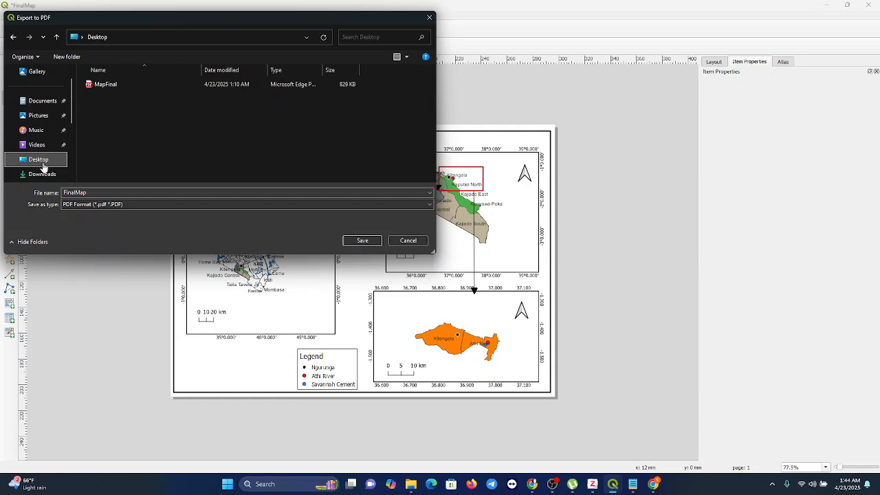
{"action": "scroll", "coordinate": [73, 119], "scroll_direction": "down", "scroll_amount": 1}
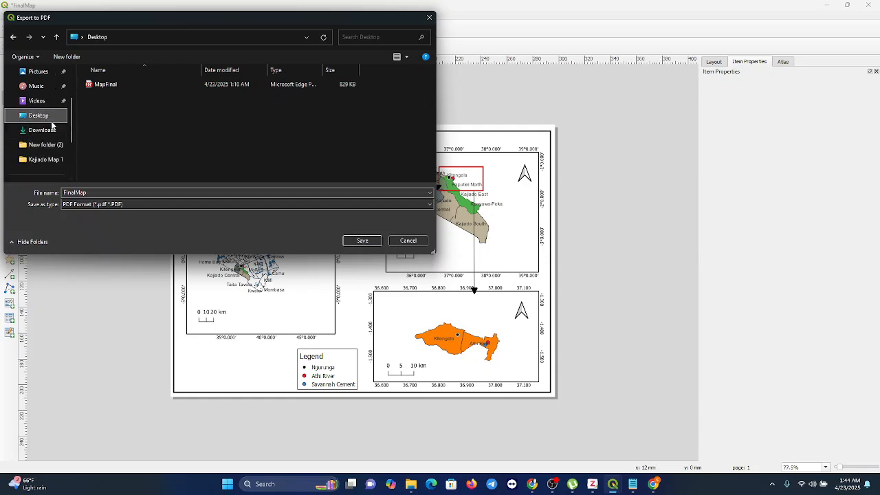
{"action": "left_click", "coordinate": [44, 132]}
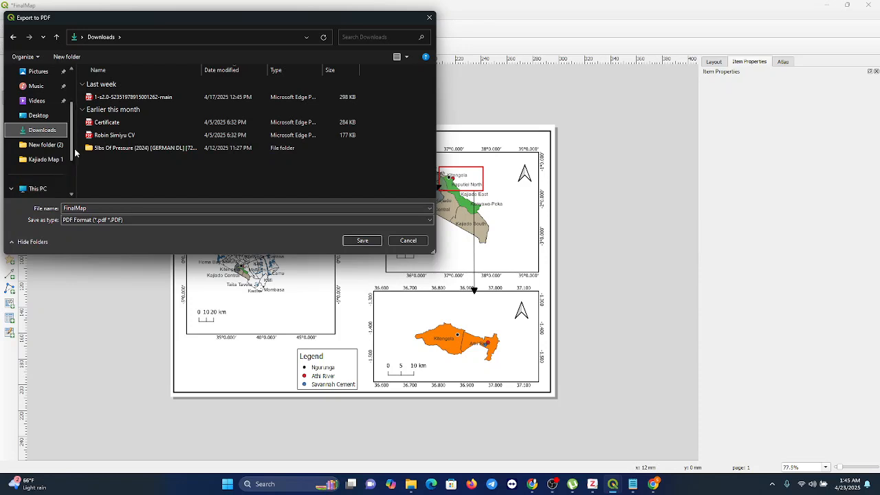
{"action": "scroll", "coordinate": [71, 152], "scroll_direction": "down", "scroll_amount": 2}
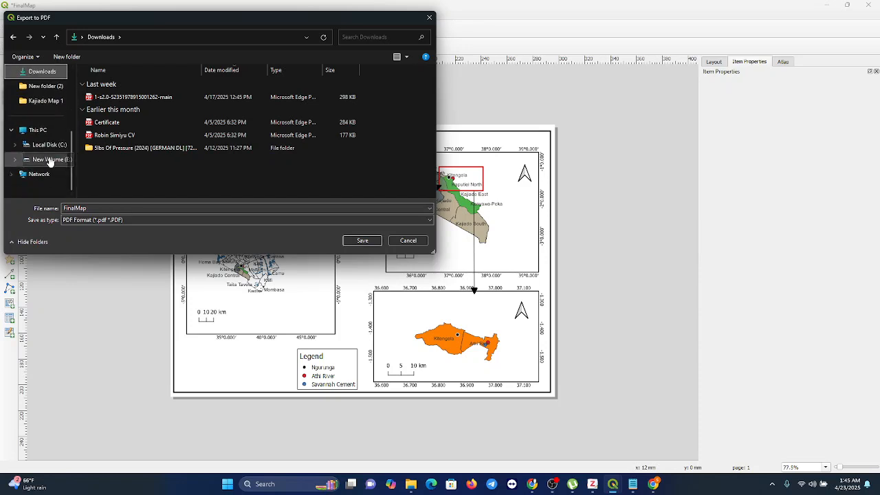
{"action": "left_click", "coordinate": [52, 163]}
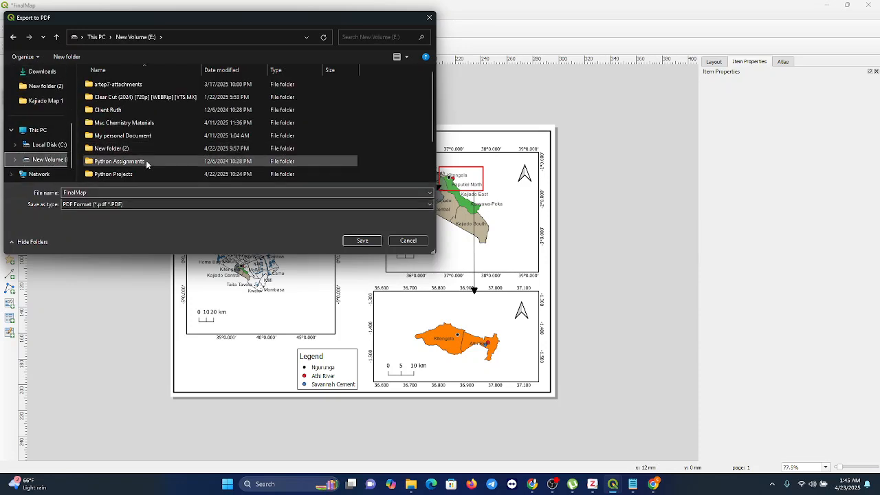
{"action": "scroll", "coordinate": [115, 163], "scroll_direction": "down", "scroll_amount": 2}
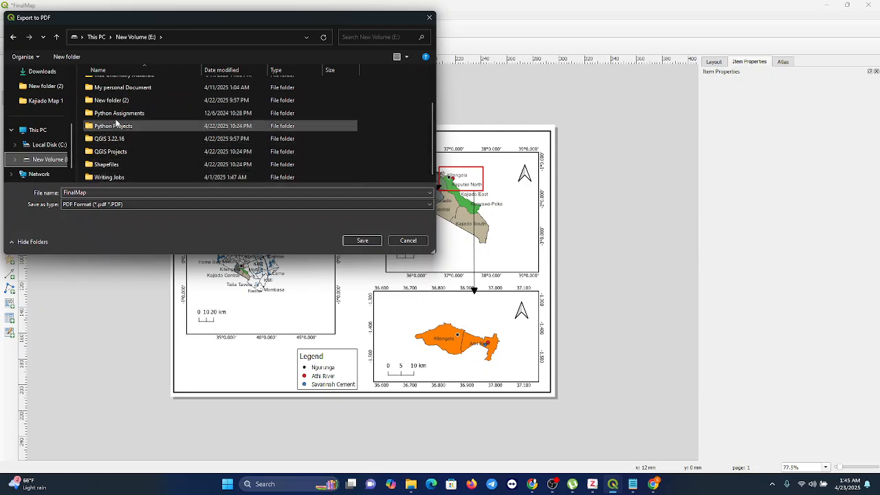
{"action": "left_click", "coordinate": [115, 100]}
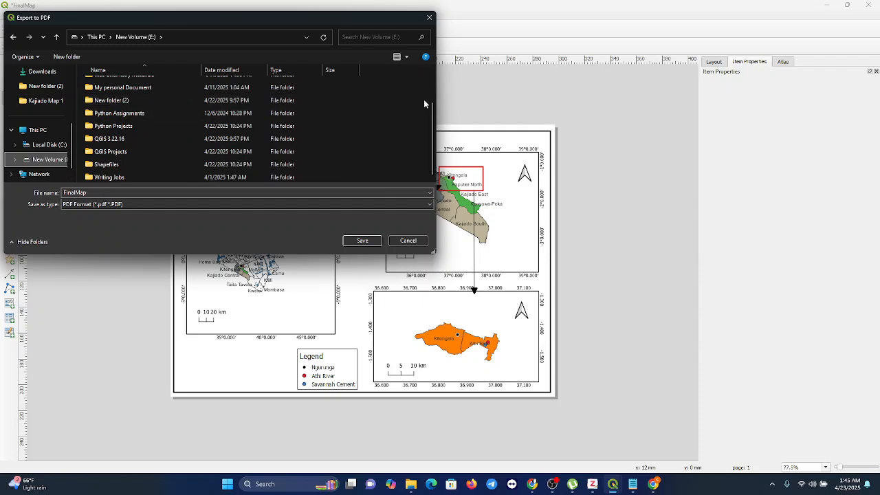
{"action": "scroll", "coordinate": [423, 91], "scroll_direction": "up", "scroll_amount": 2}
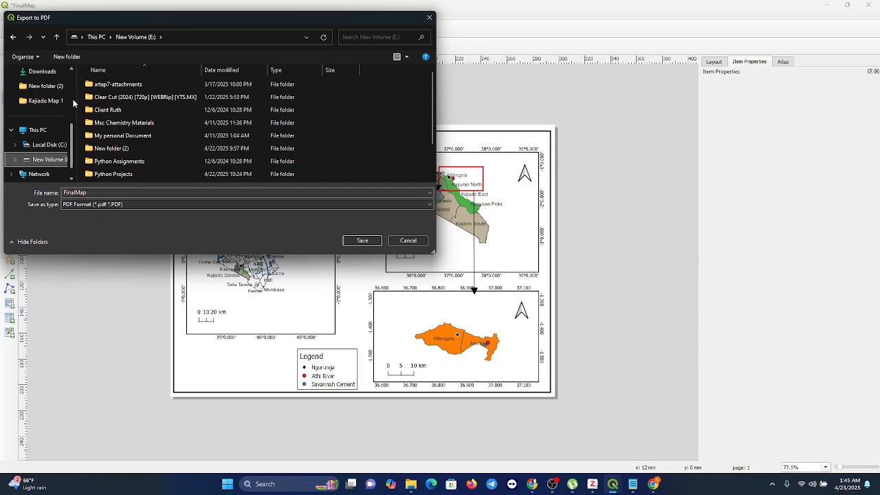
Save the PDF export as FinalMap on the Desktop with the default PDF export options
{"action": "scroll", "coordinate": [73, 99], "scroll_direction": "up", "scroll_amount": 2}
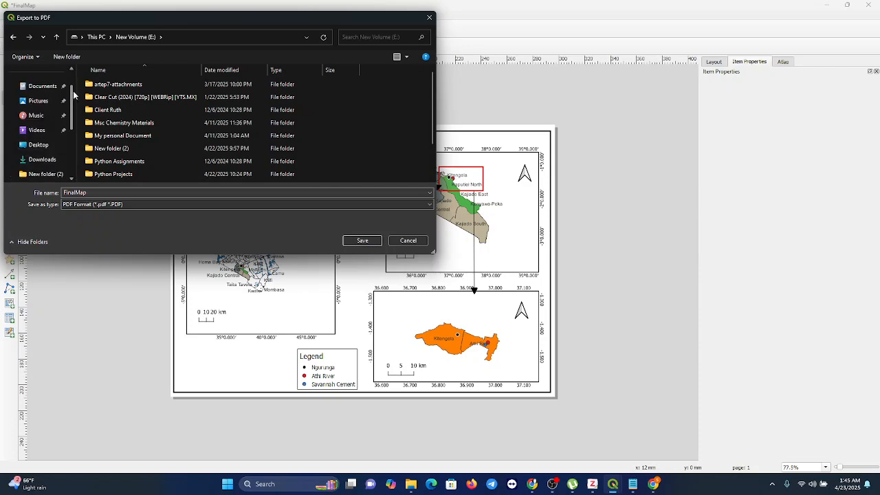
{"action": "left_click", "coordinate": [39, 132]}
{"action": "left_click", "coordinate": [36, 146]}
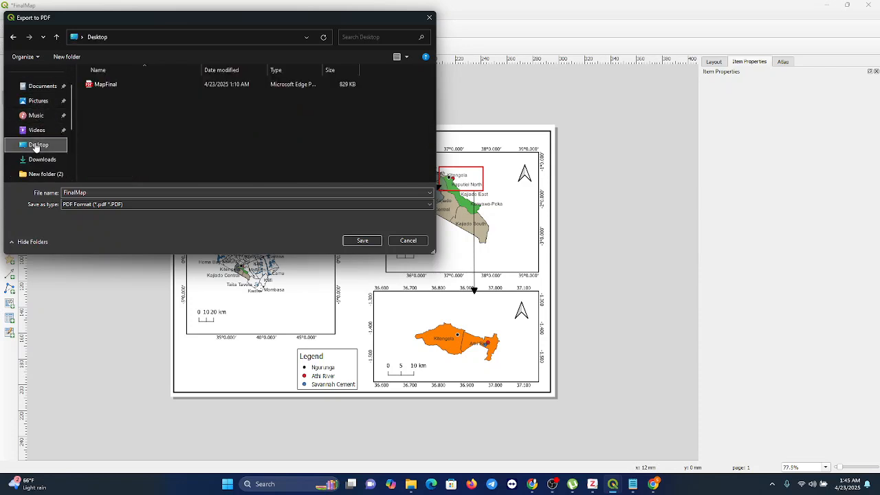
{"action": "left_click", "coordinate": [362, 241]}
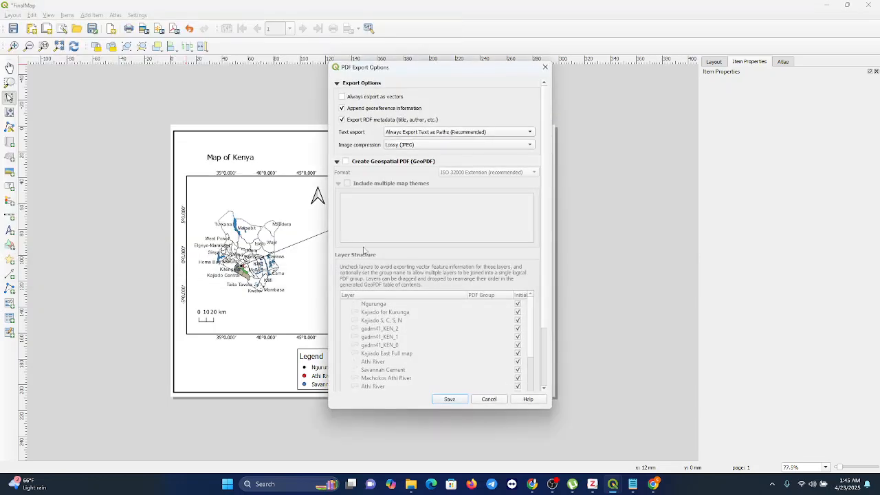
{"action": "left_click", "coordinate": [447, 400]}
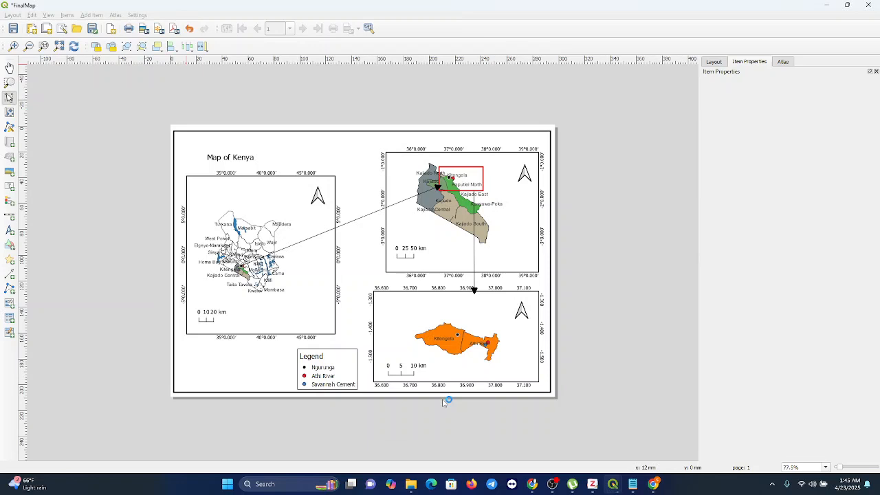
Export the layout as a PNG image named FinalMap on the Desktop at 300 dpi
{"action": "mouse_move", "coordinate": [613, 487]}
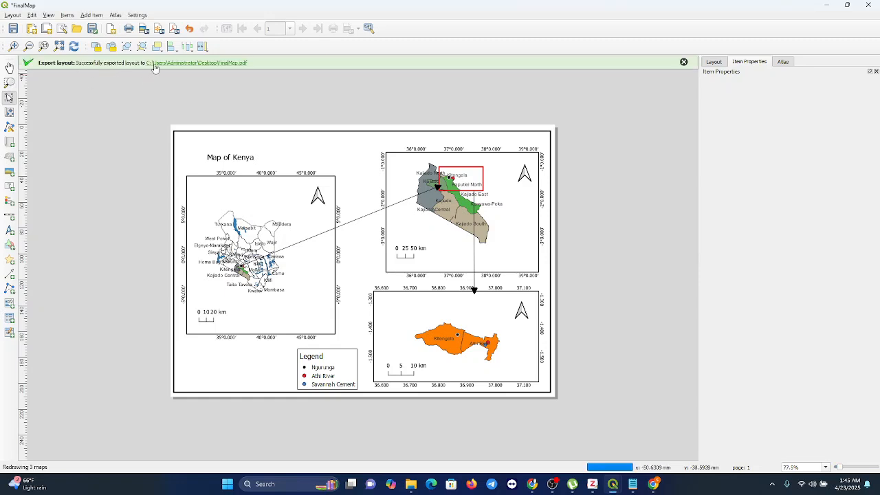
{"action": "left_click", "coordinate": [143, 29]}
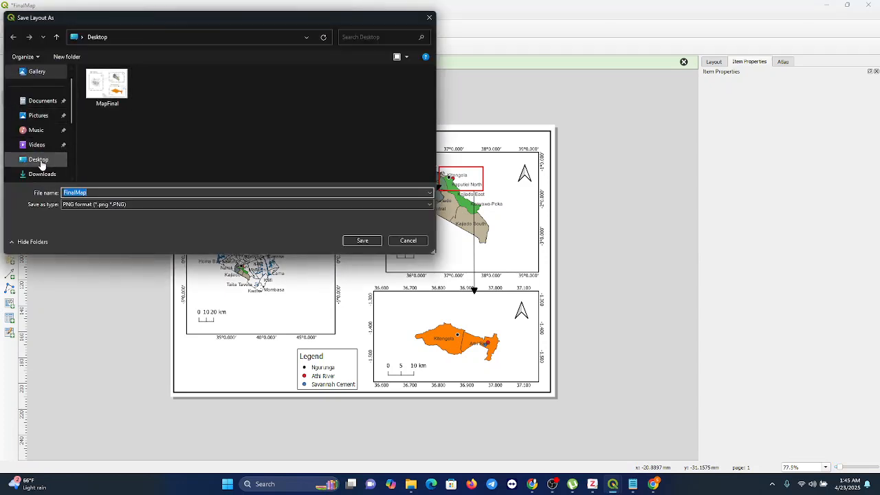
{"action": "left_click", "coordinate": [41, 162]}
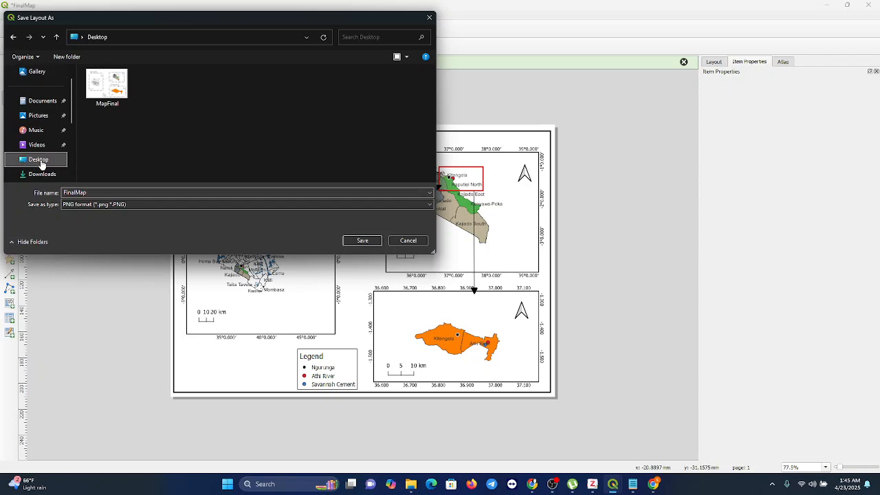
{"action": "left_click", "coordinate": [362, 241]}
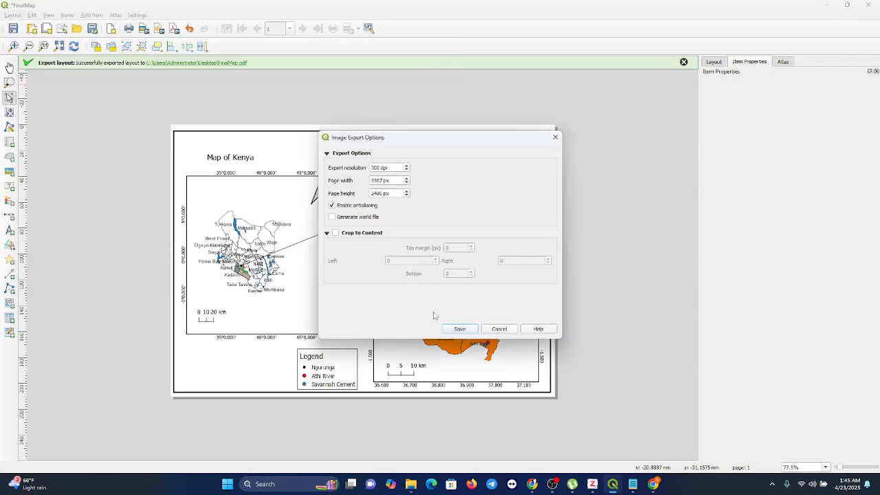
{"action": "left_click", "coordinate": [470, 329]}
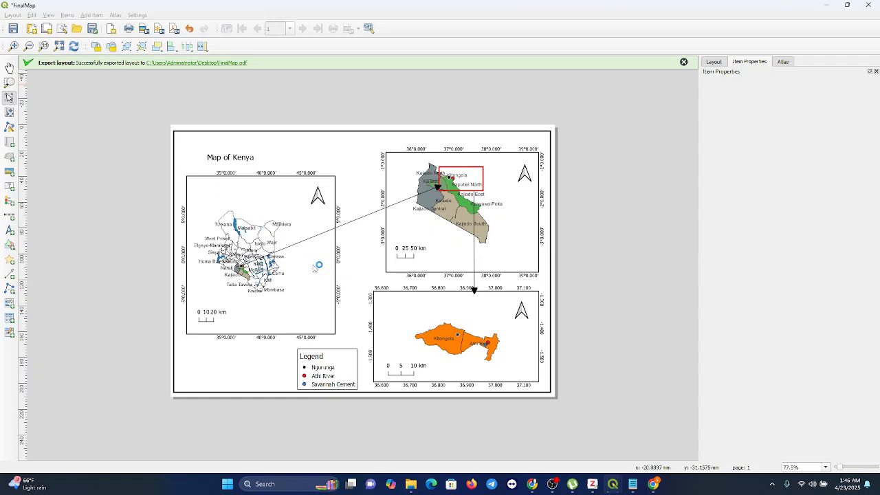
Minimize the QGIS windows, check the exported FinalMap PDF from the desktop, close it and open the FinalMap image
{"action": "left_click", "coordinate": [829, 6]}
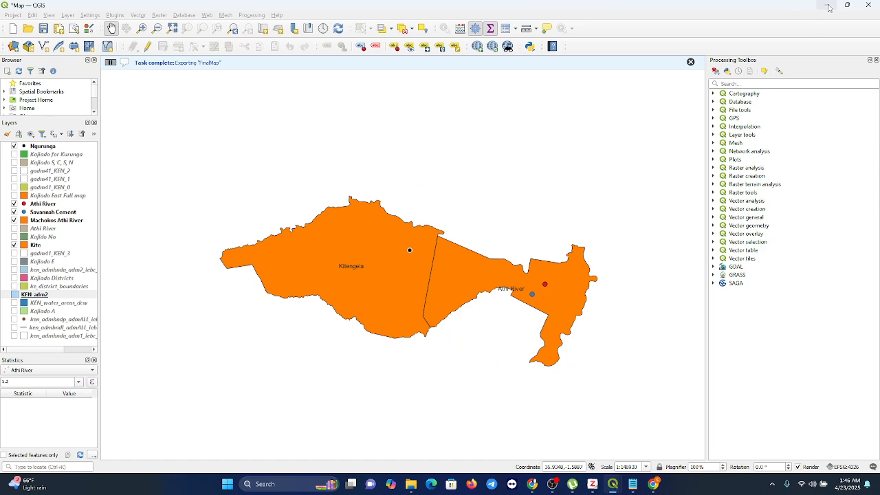
{"action": "left_click", "coordinate": [828, 7]}
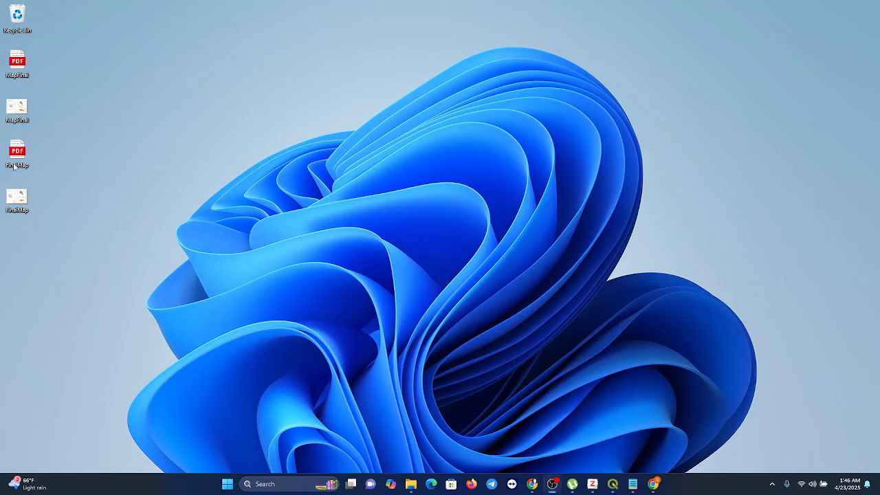
{"action": "double_click", "coordinate": [18, 163]}
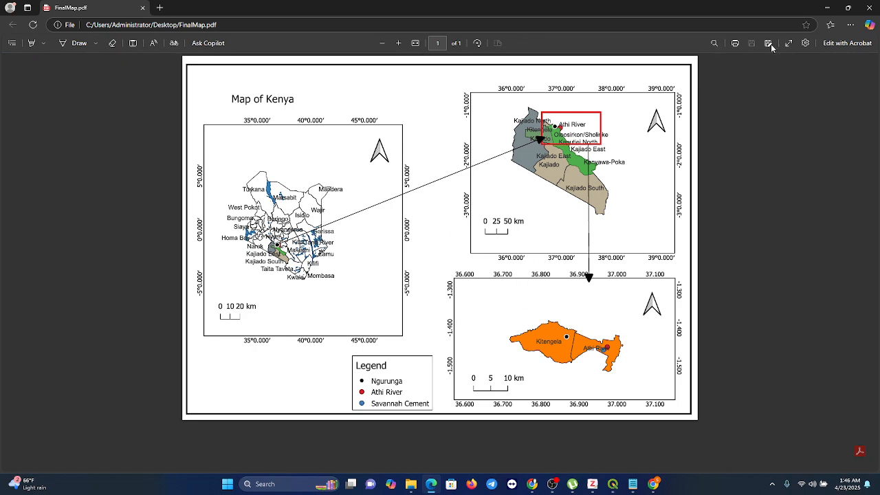
{"action": "left_click", "coordinate": [868, 7]}
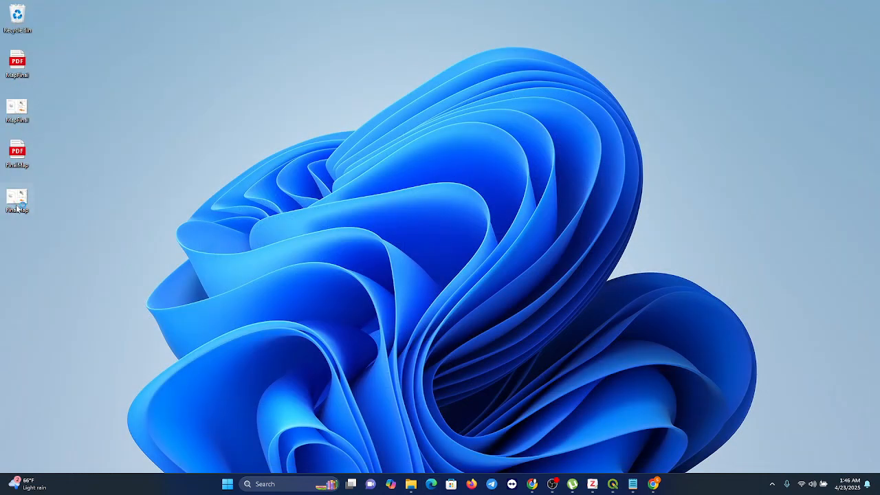
{"action": "double_click", "coordinate": [18, 206]}
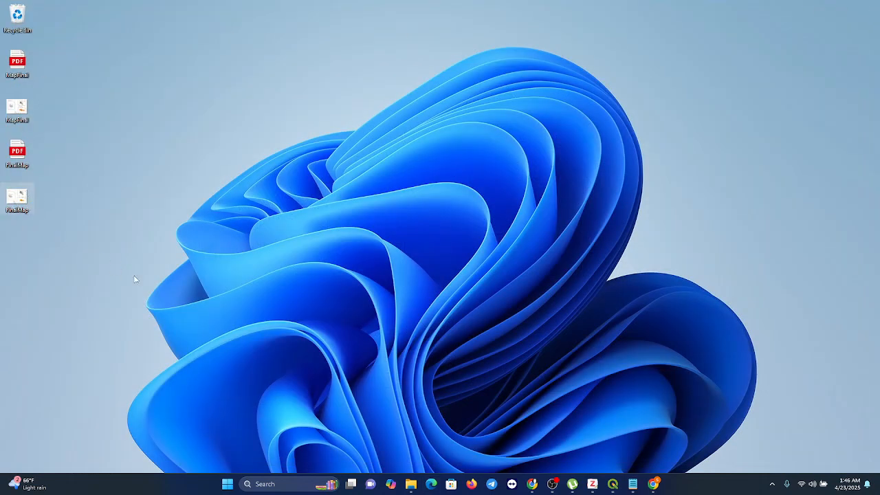